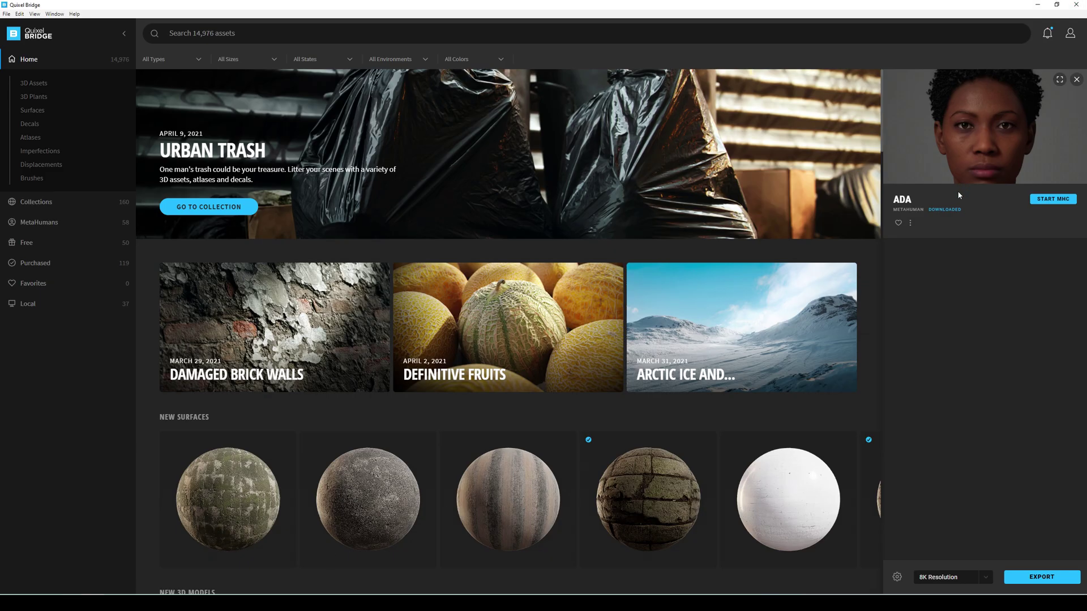
Switch from Quixel Bridge to the browser and launch the MetaHuman Creator app from the Unreal Engine page.
click(1038, 4)
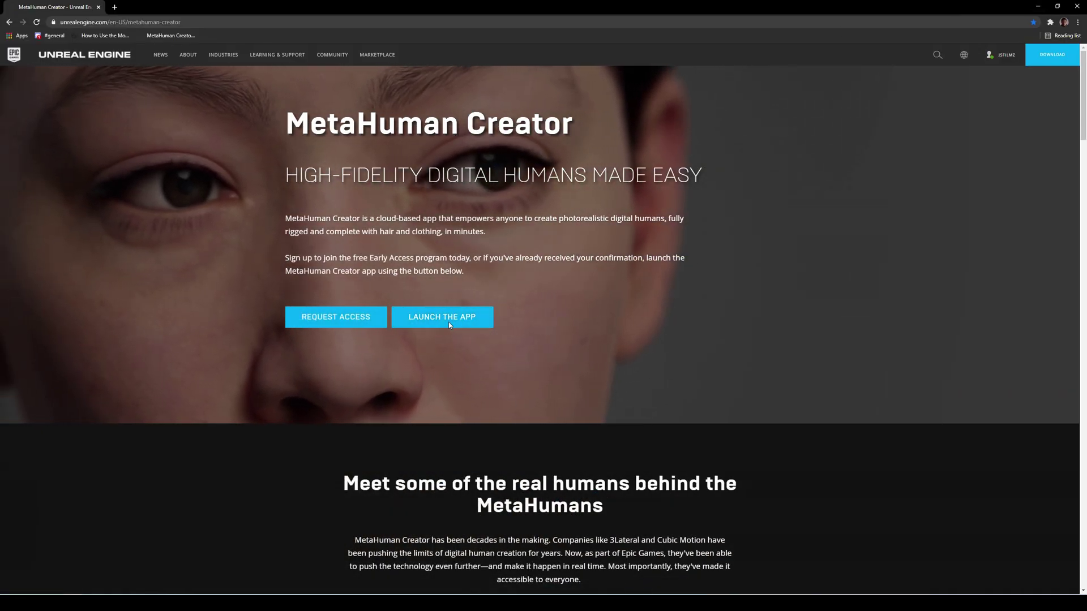
click(449, 321)
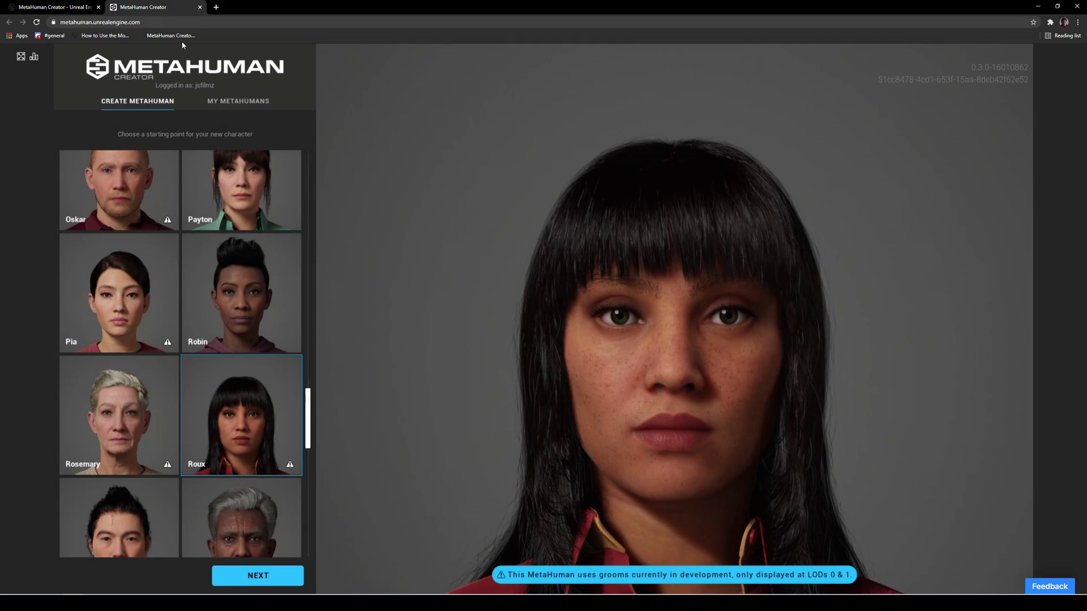
Browse the preset characters for a new MetaHuman and look into the collection of saved MetaHumans.
scroll(243, 164, up, 2)
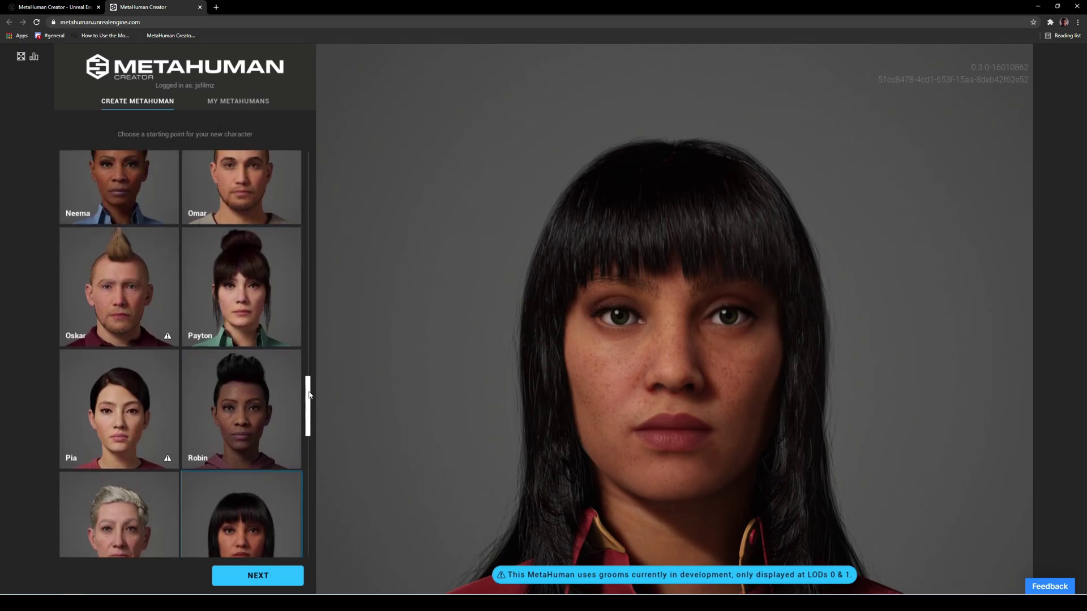
drag(311, 388, 302, 148)
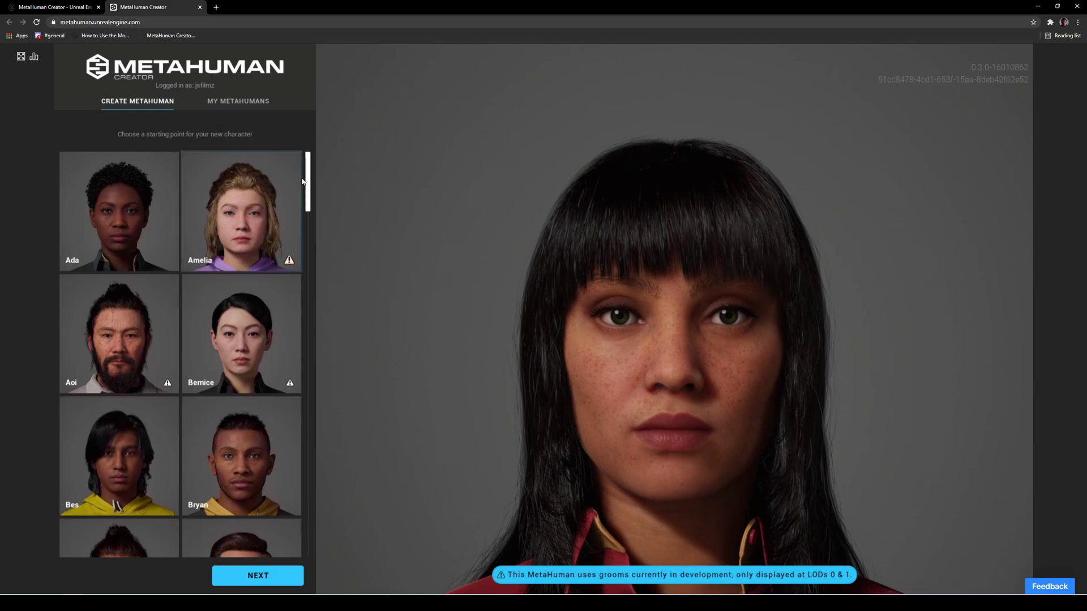
click(249, 104)
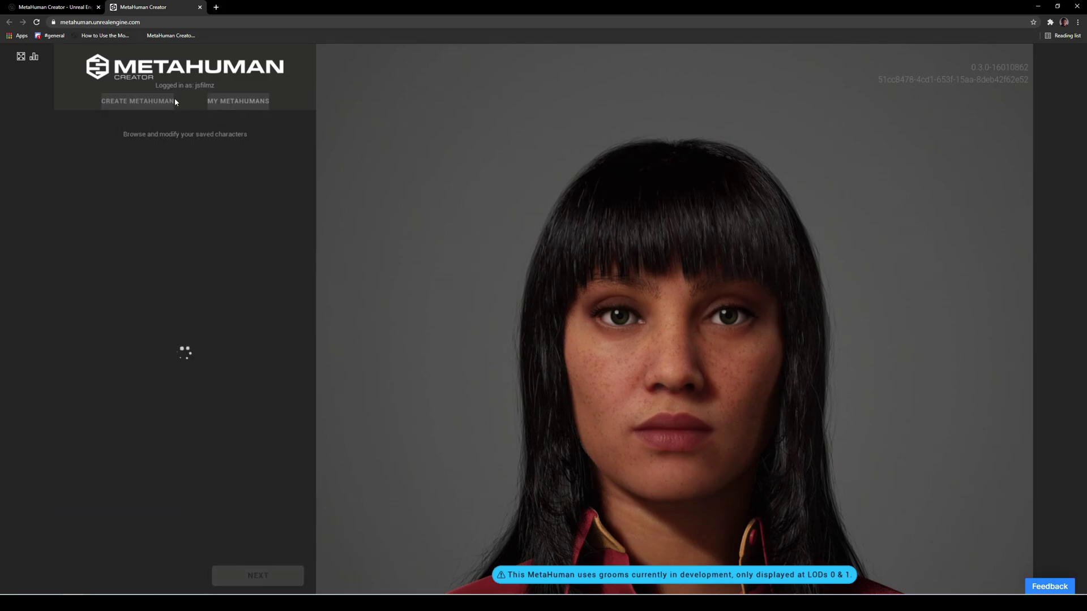
click(142, 101)
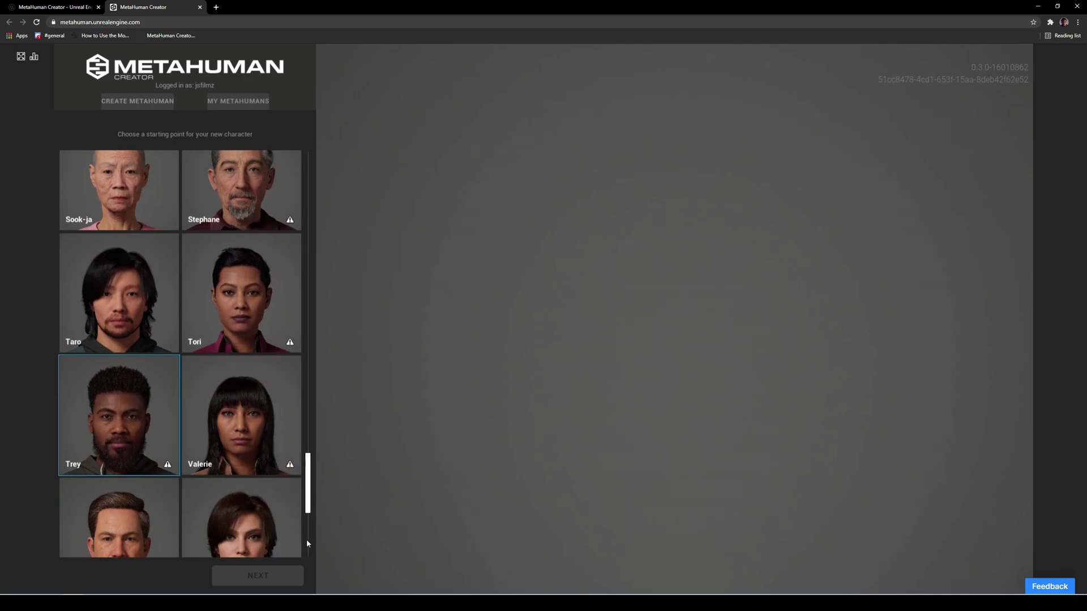
scroll(306, 504, down, 5)
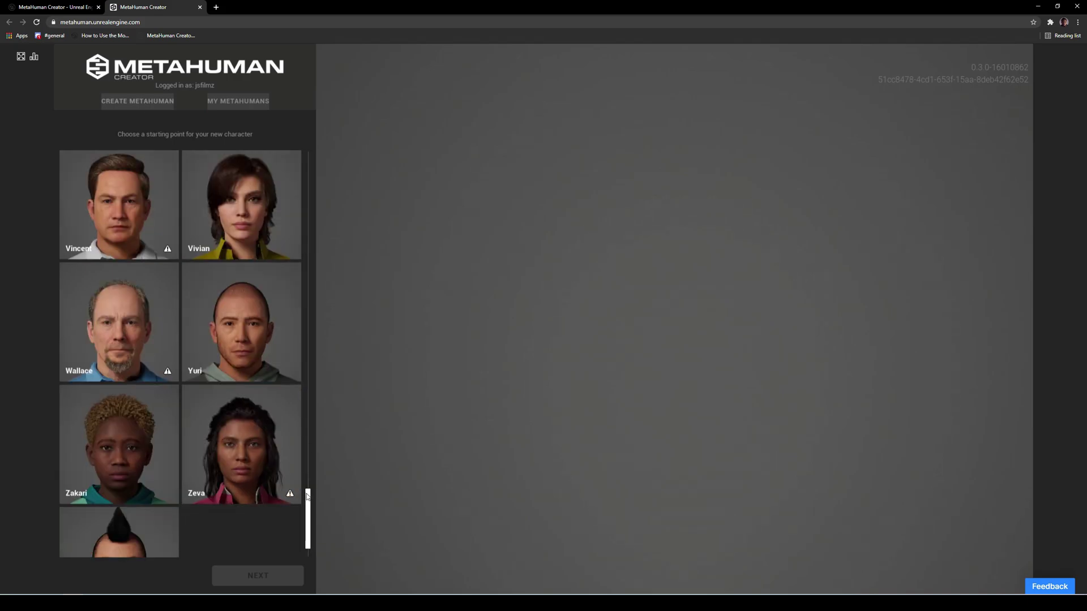
drag(308, 503, 309, 489)
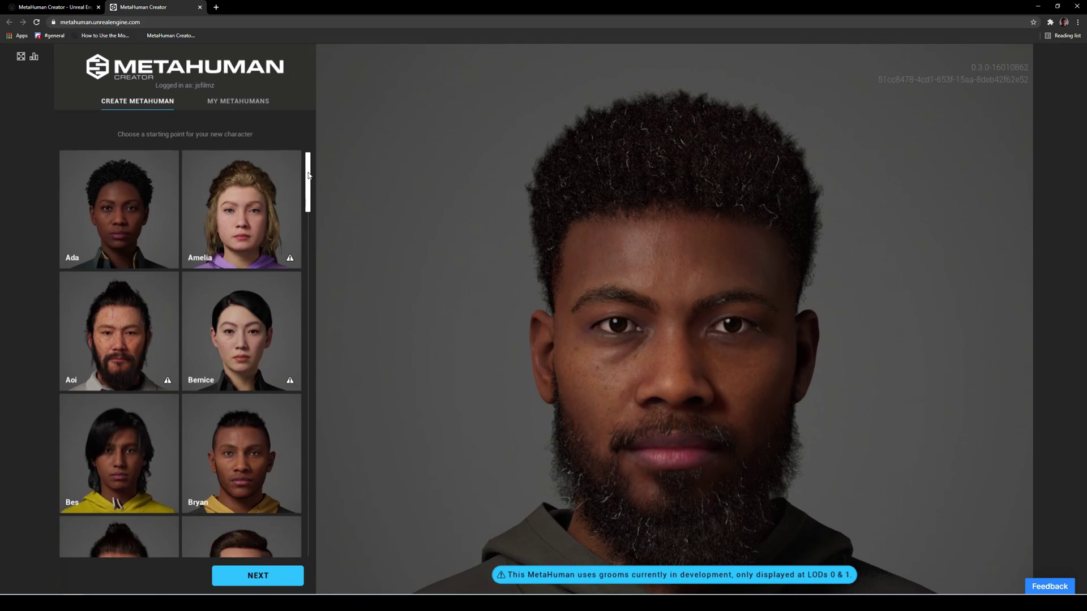
Show the streaming statistics overlay and put MetaHuman Creator in full screen.
click(35, 59)
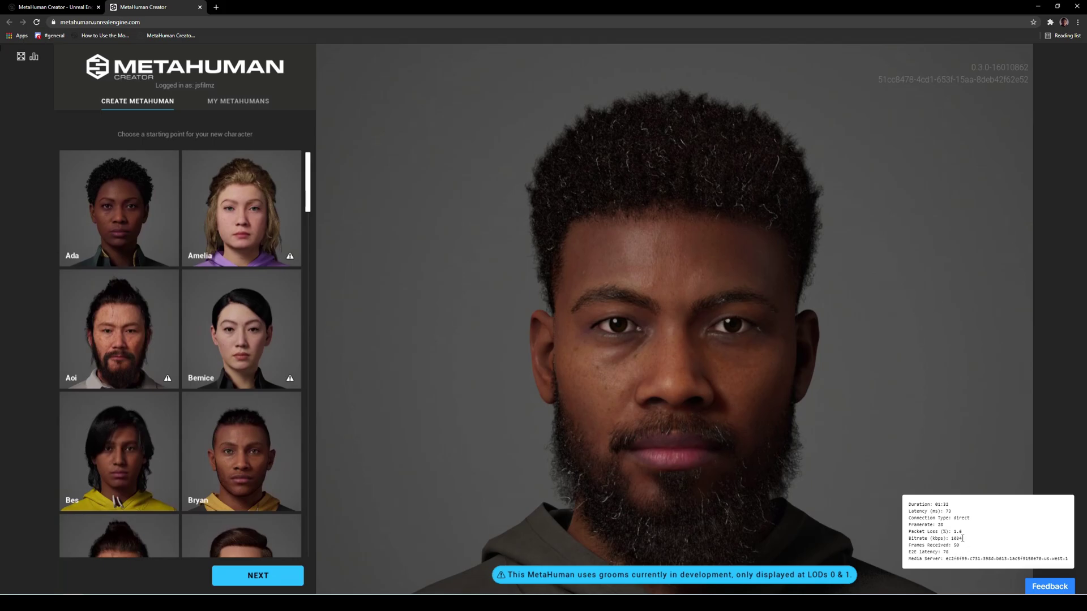
click(20, 56)
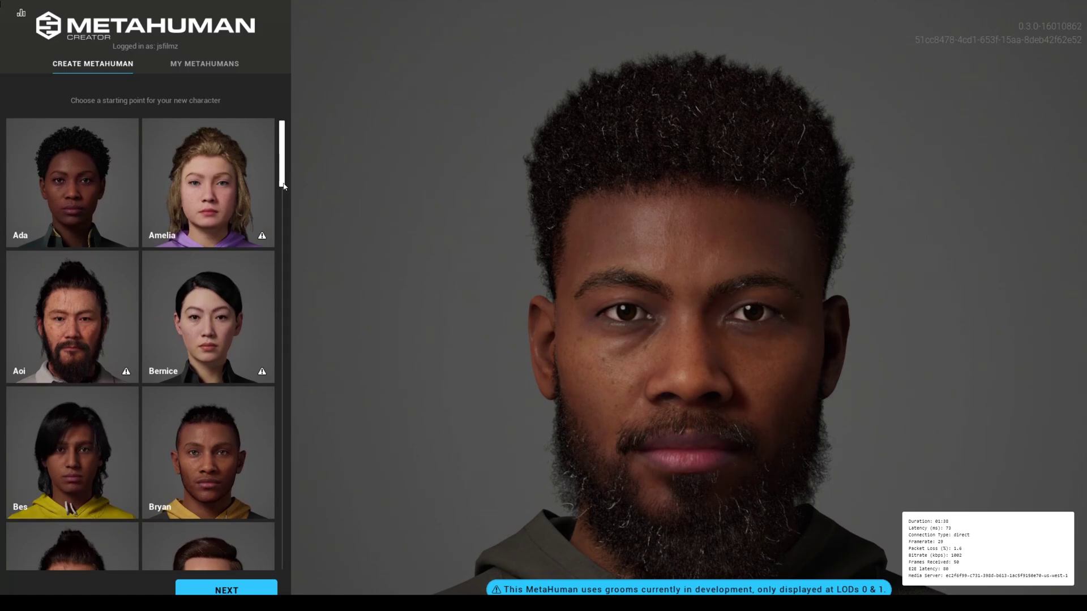
Choose the Aoi preset as the starting point for a new MetaHuman and hide the streaming statistics.
drag(281, 188, 285, 213)
scroll(27, 365, up, 4)
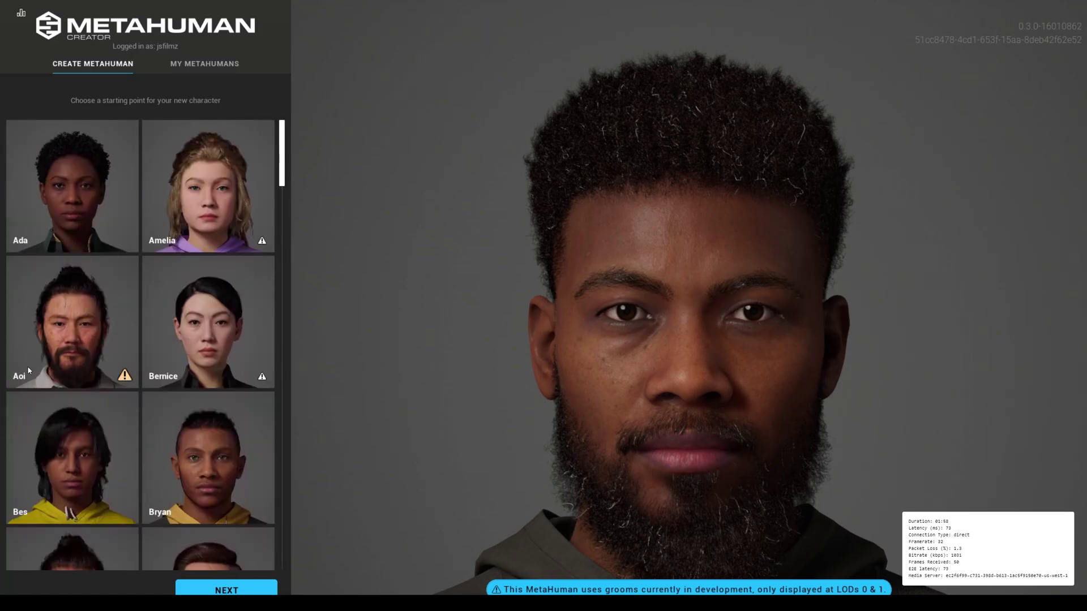
click(79, 331)
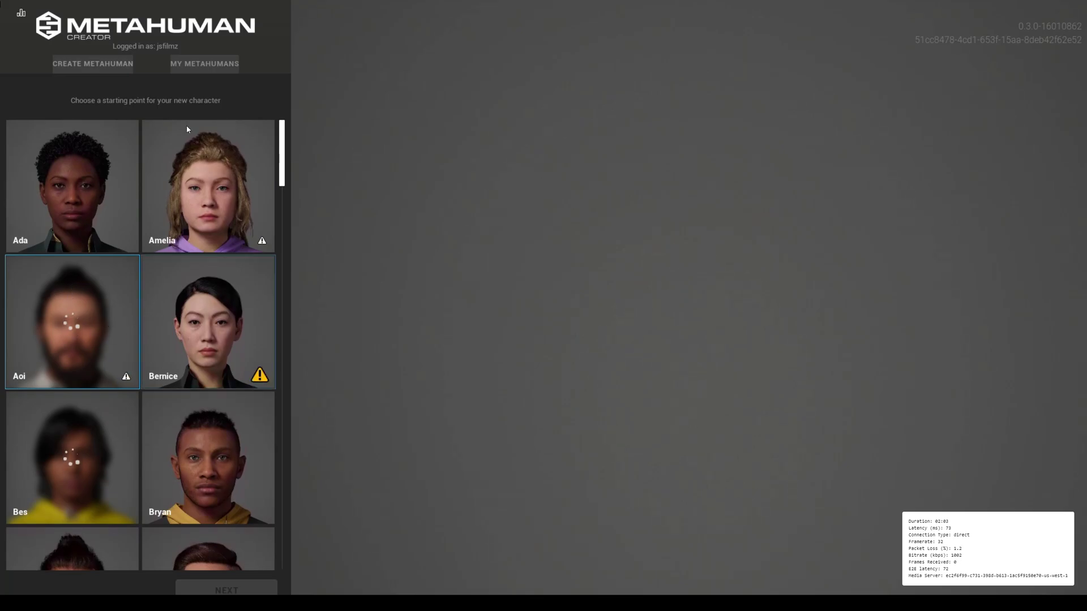
click(21, 13)
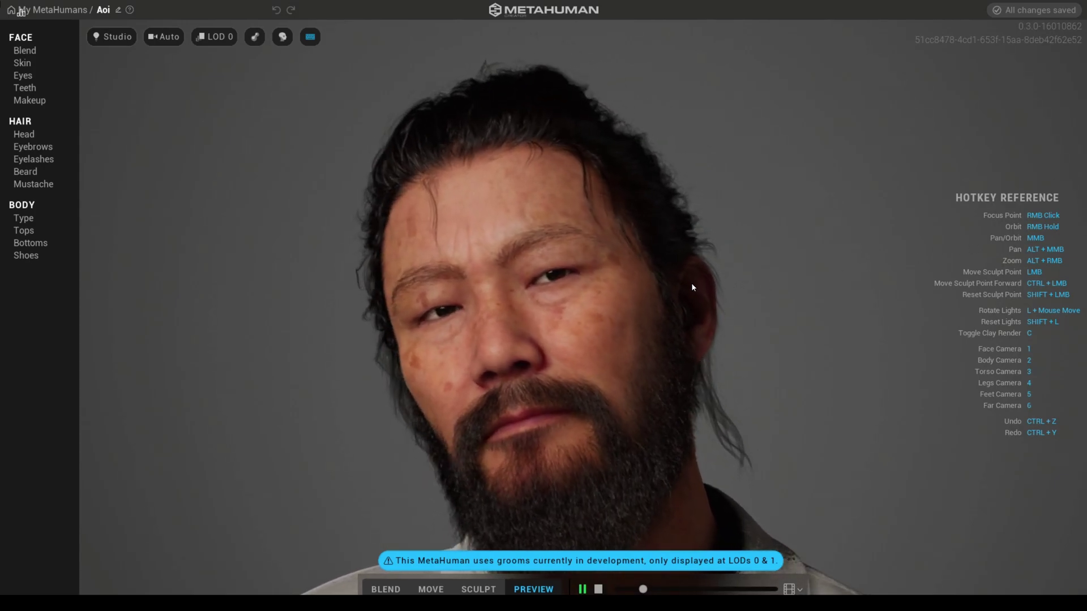
Frame the character's upper body and pause the preview animation to inspect it from a slightly different angle.
key(3)
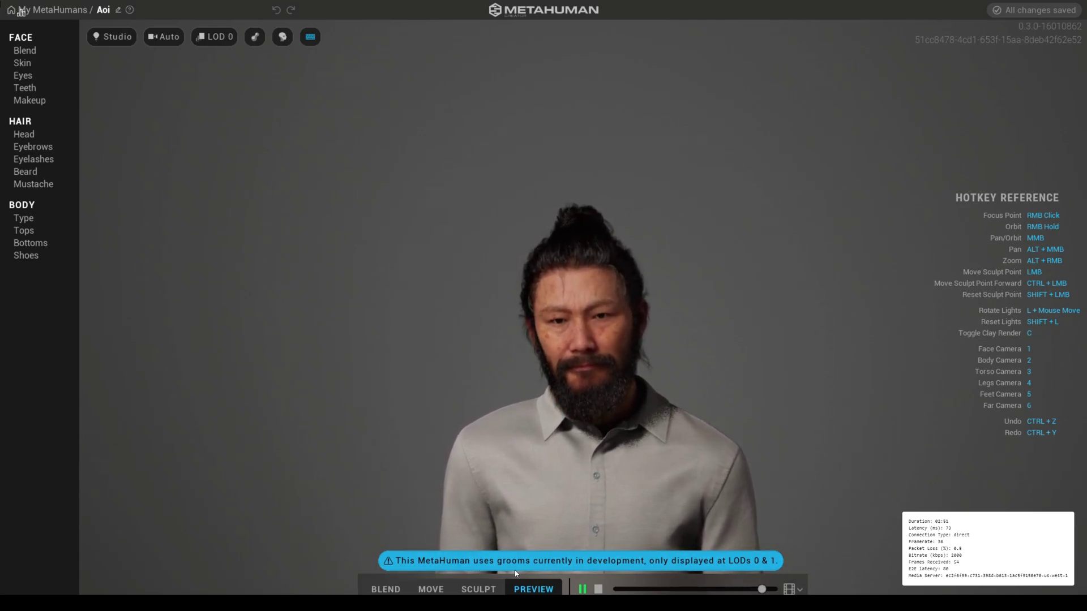
click(581, 589)
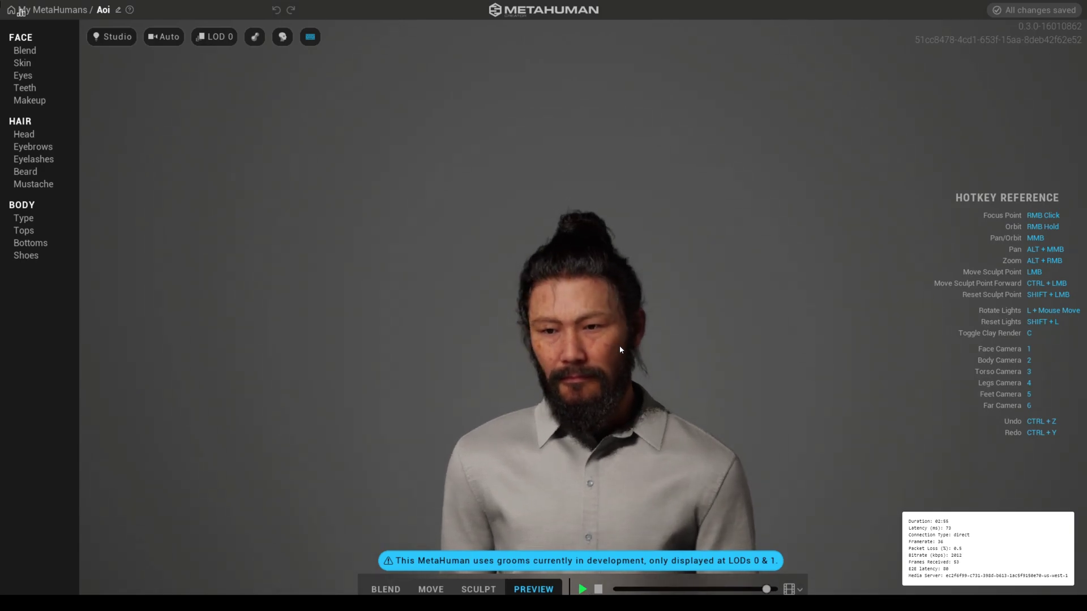
middle_drag(667, 343, 702, 275)
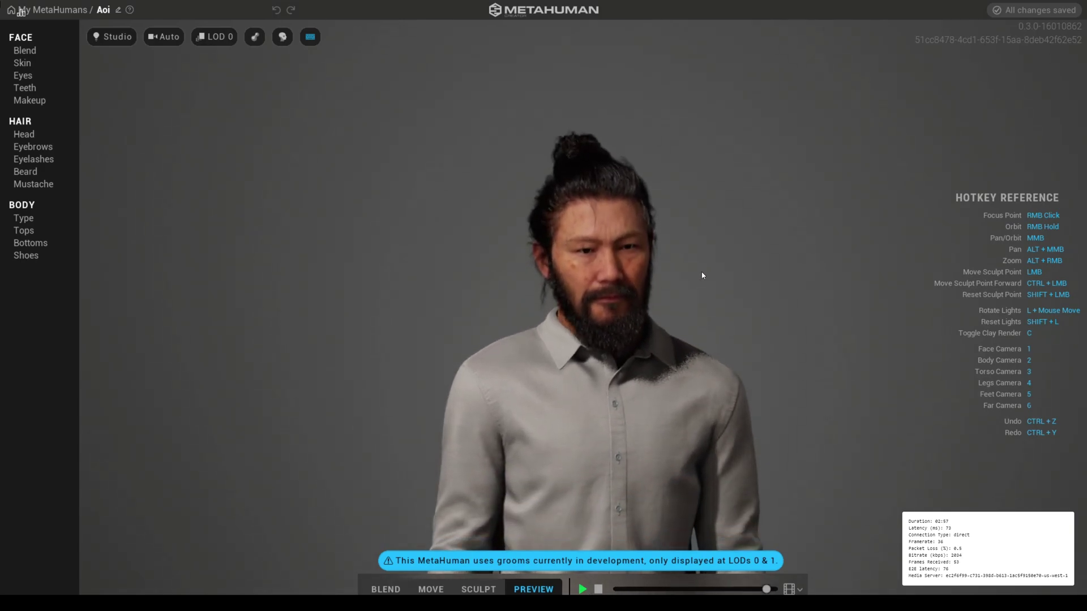
right_drag(723, 281, 760, 285)
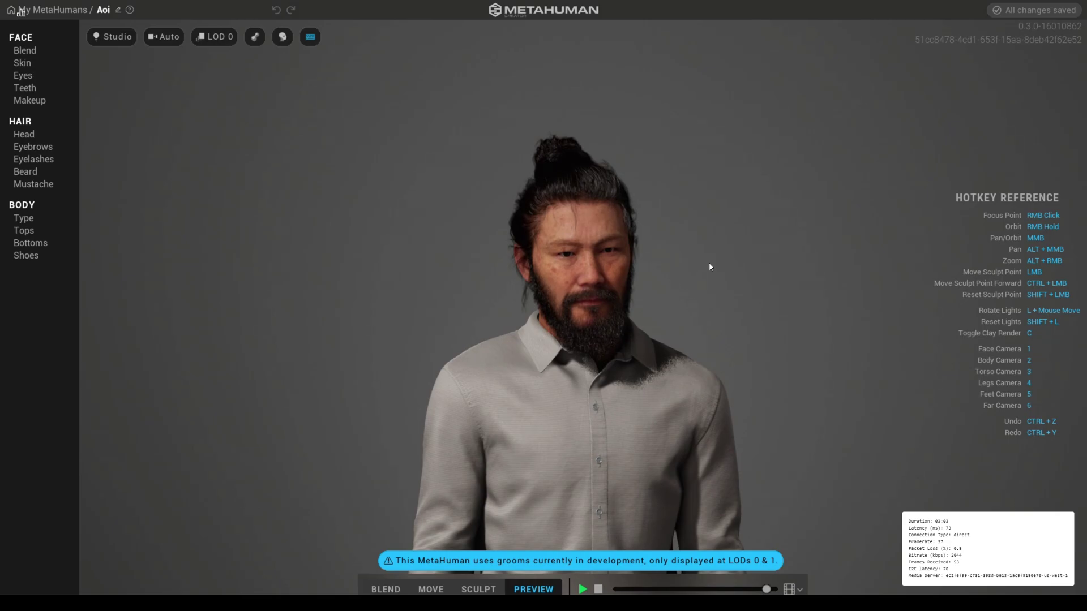
Check the character in clay render, and view it in full materials with the Face and Torso cameras.
key(c)
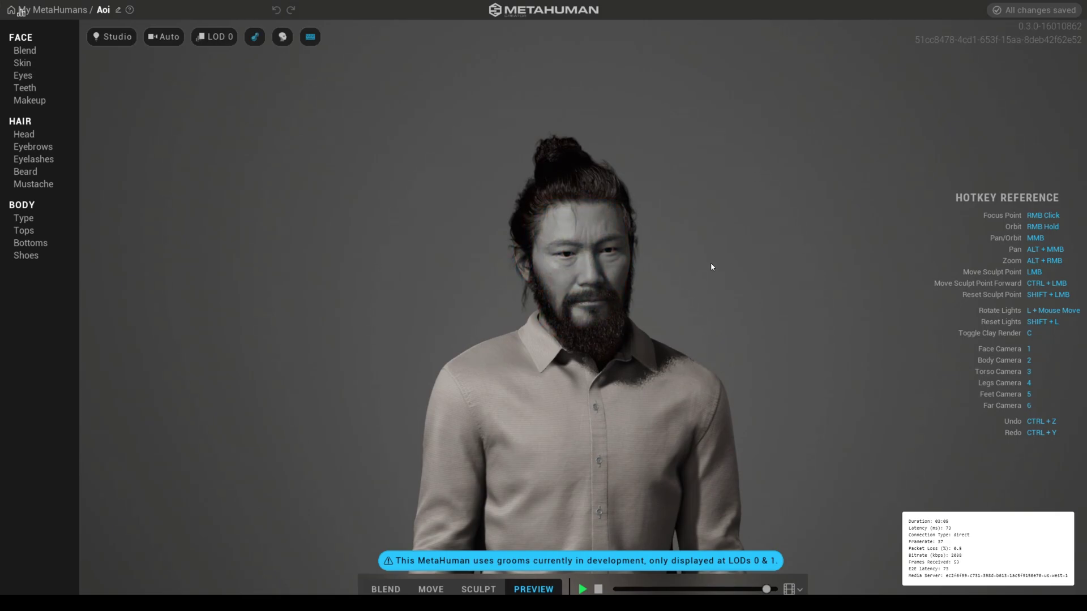
key(c)
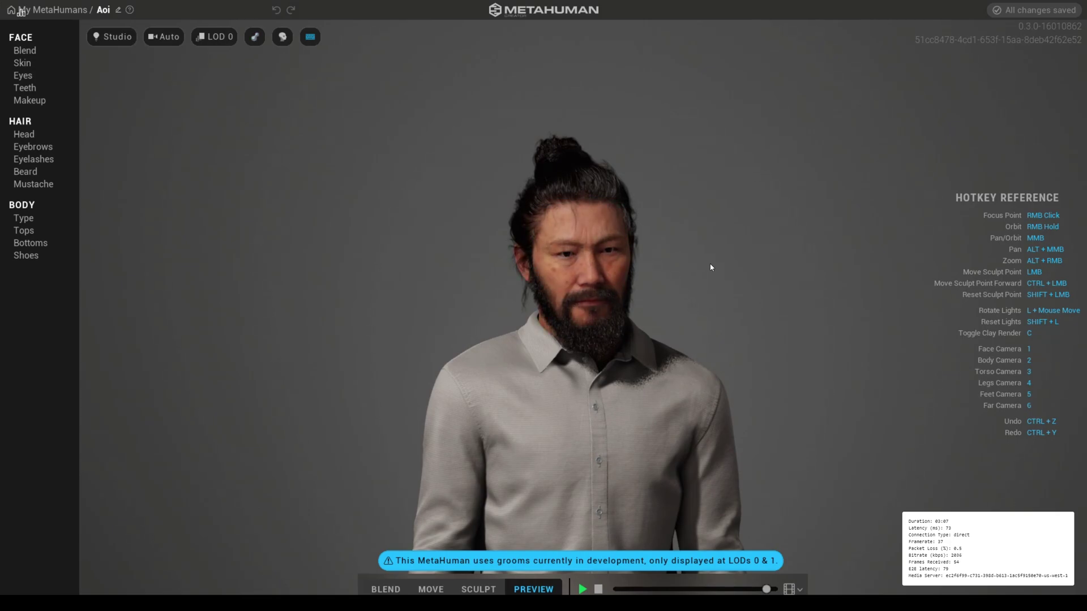
key(2)
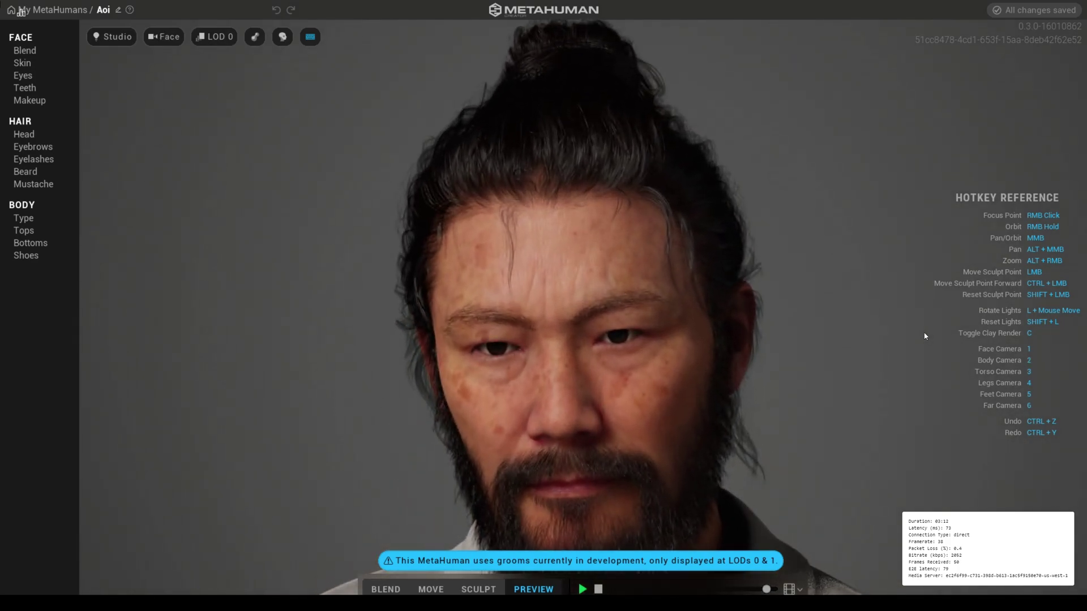
key(3)
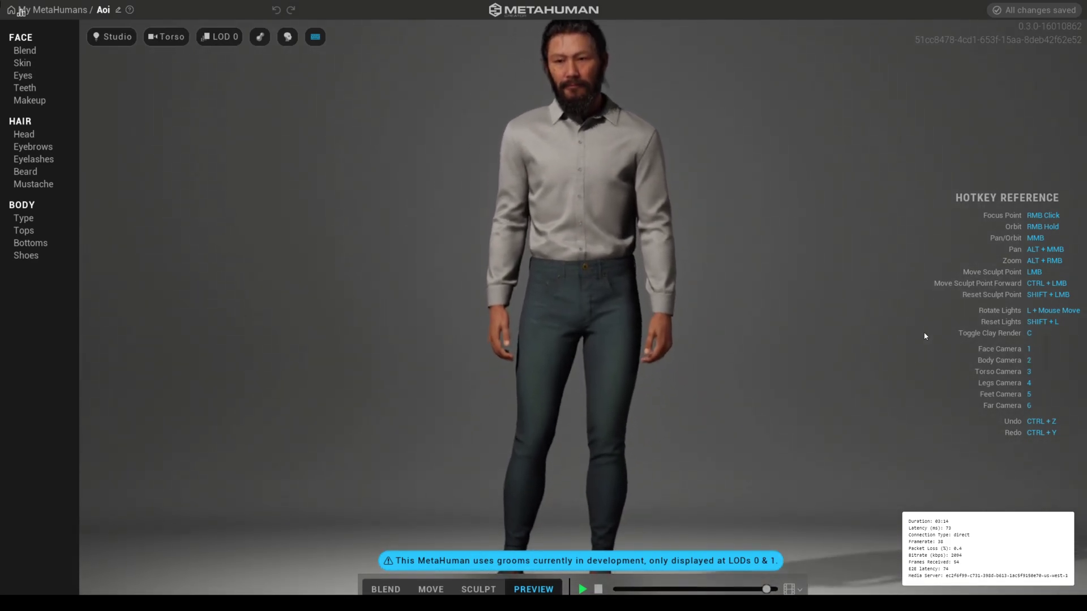
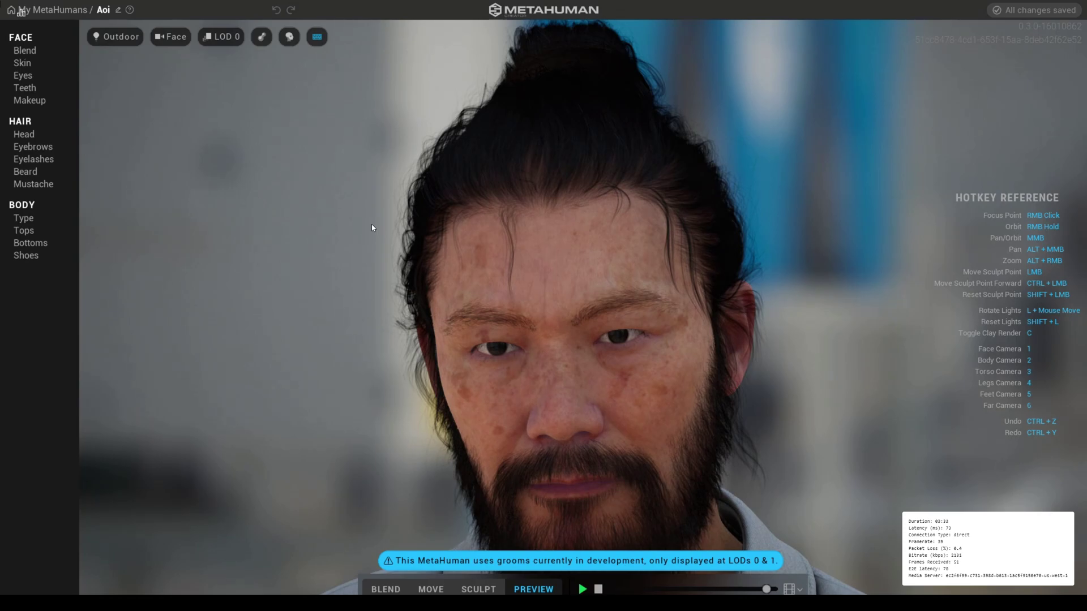
Compare the character's face at LOD 1, LOD 2 and LOD 3.
click(171, 38)
click(214, 38)
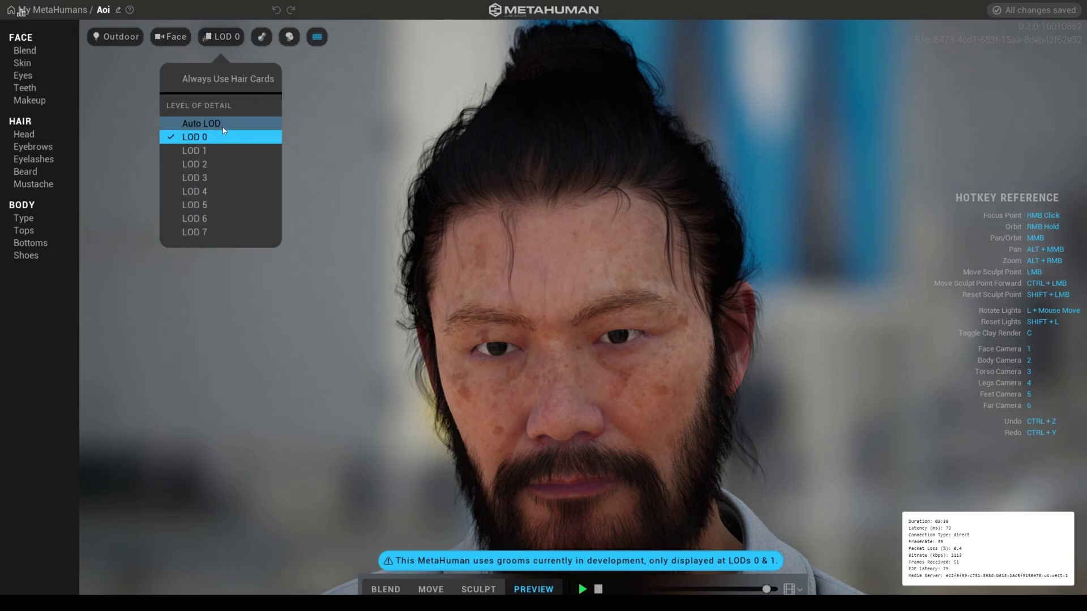
click(212, 151)
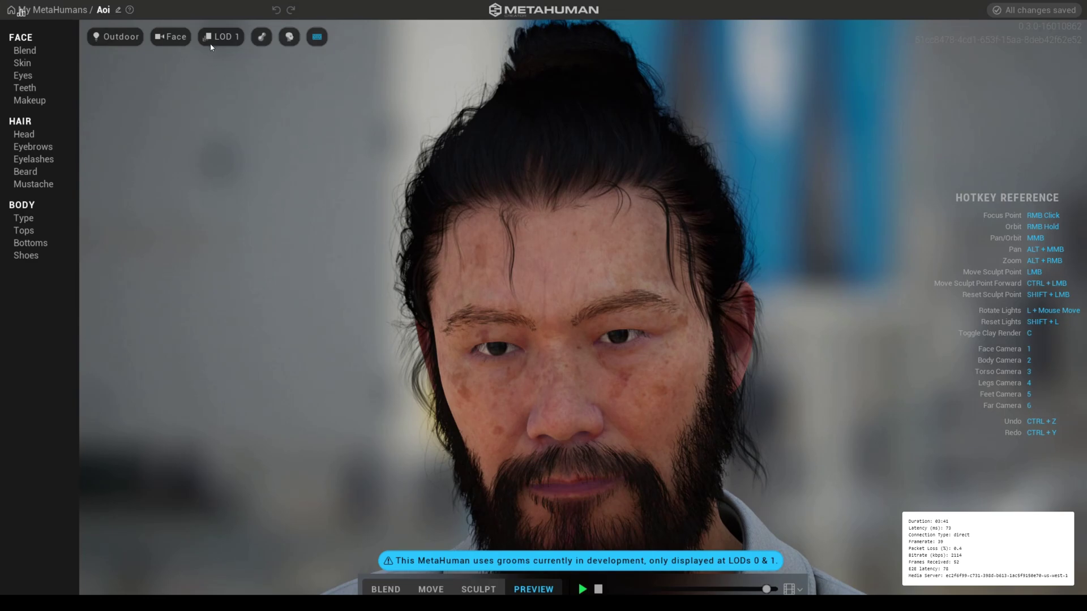
click(213, 39)
click(206, 163)
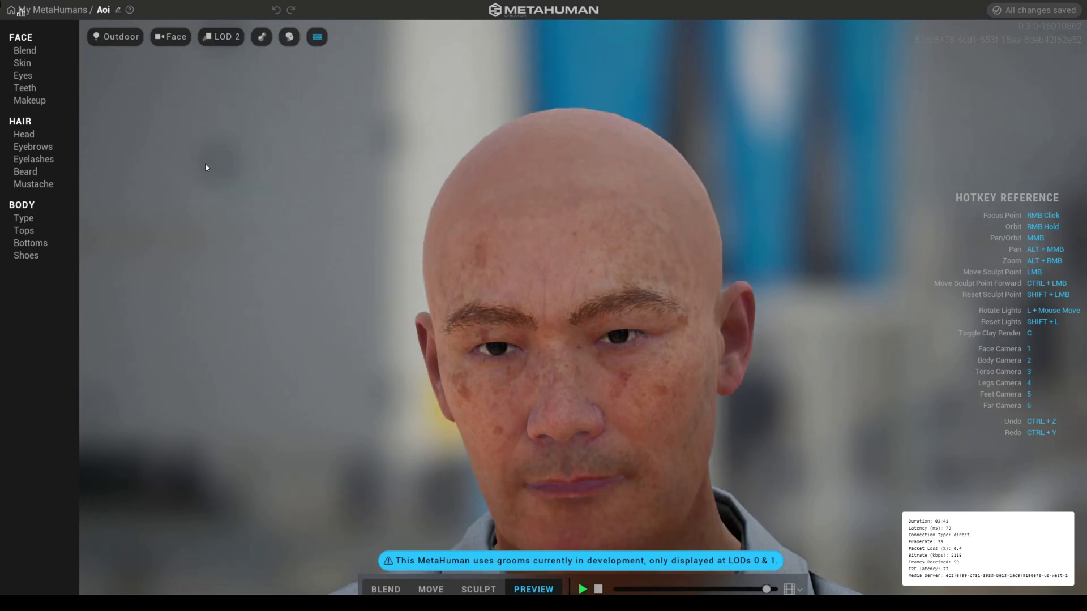
click(224, 40)
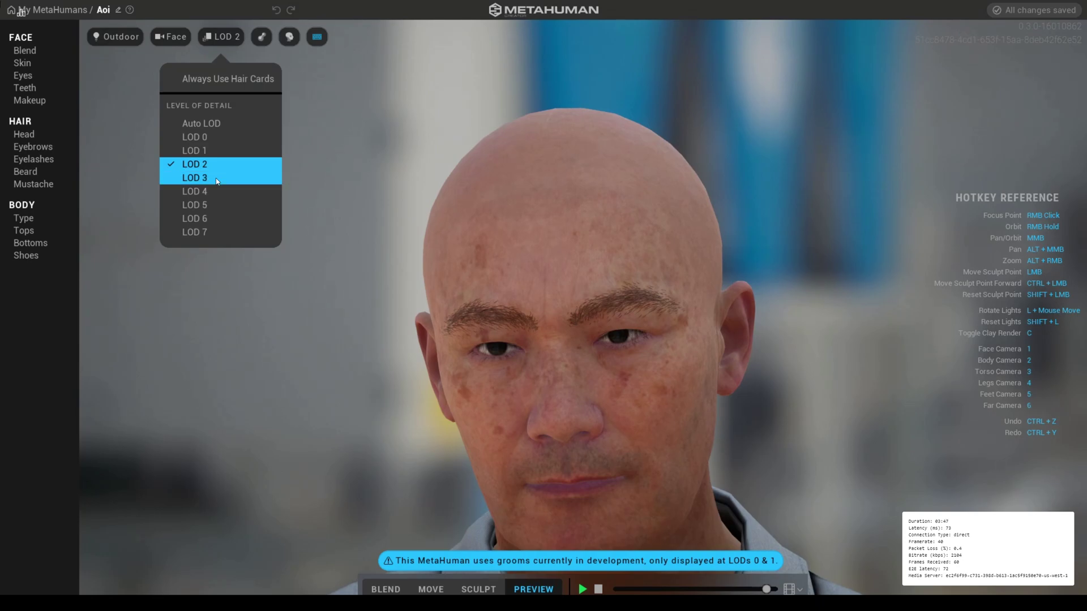
click(214, 178)
Compare the face at LOD 7, LOD 6 and LOD 5, and set the level of detail back to LOD 0.
click(225, 38)
click(212, 235)
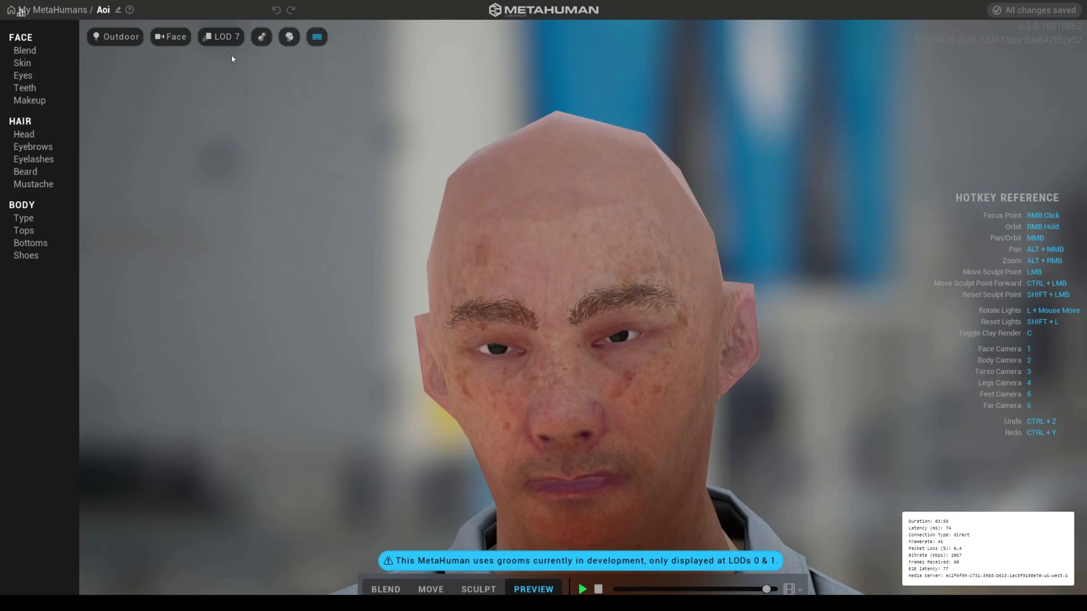
click(217, 39)
click(213, 223)
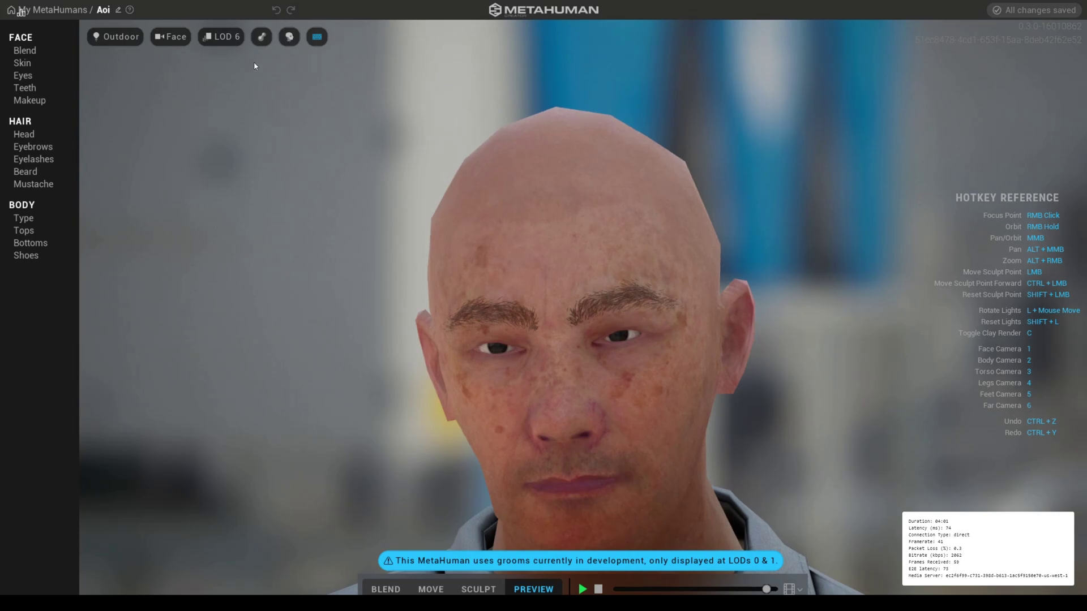
click(222, 36)
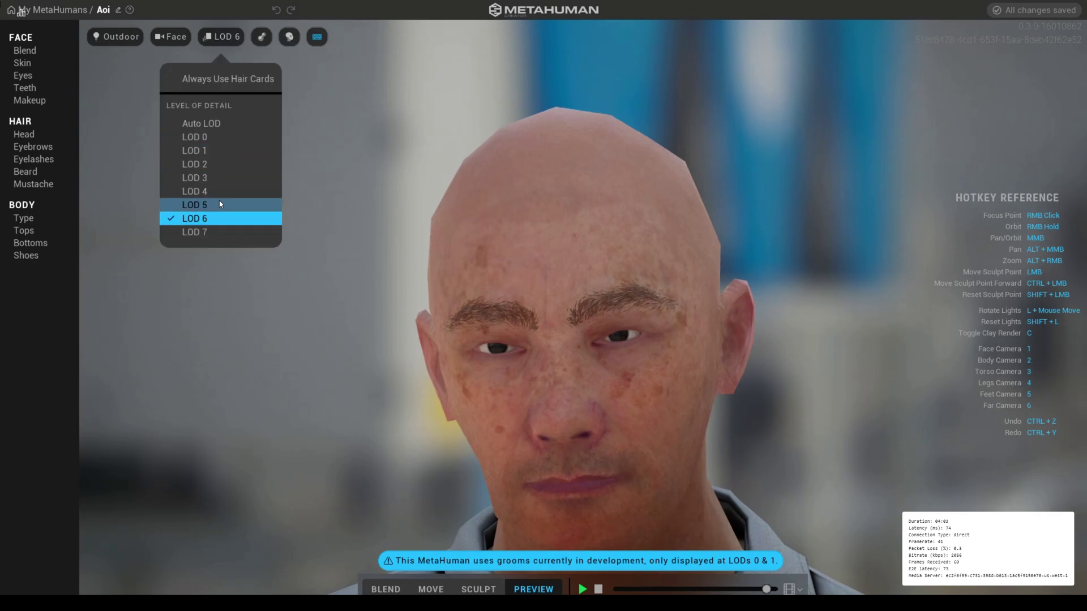
click(220, 204)
click(222, 36)
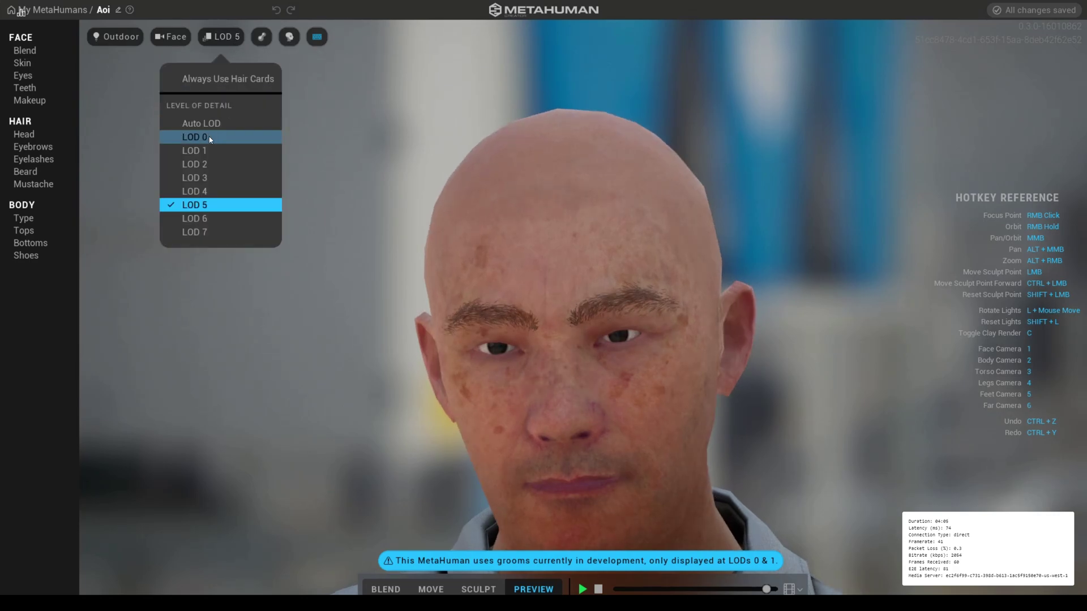
click(210, 138)
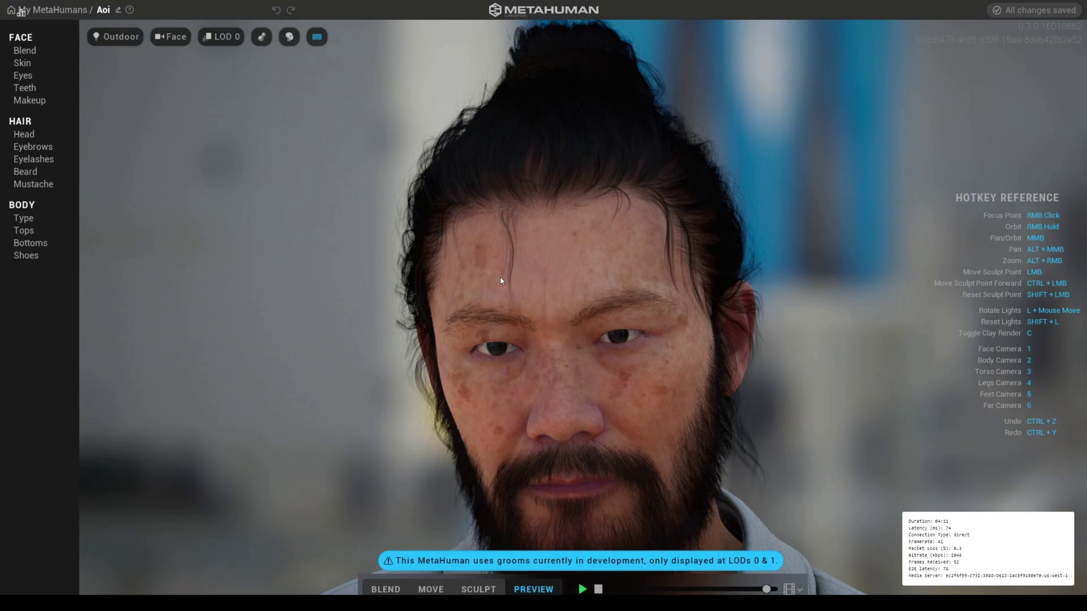
Toggle the clay render on and off, and hide the character's hair to inspect the bare head.
click(261, 45)
click(261, 44)
click(290, 42)
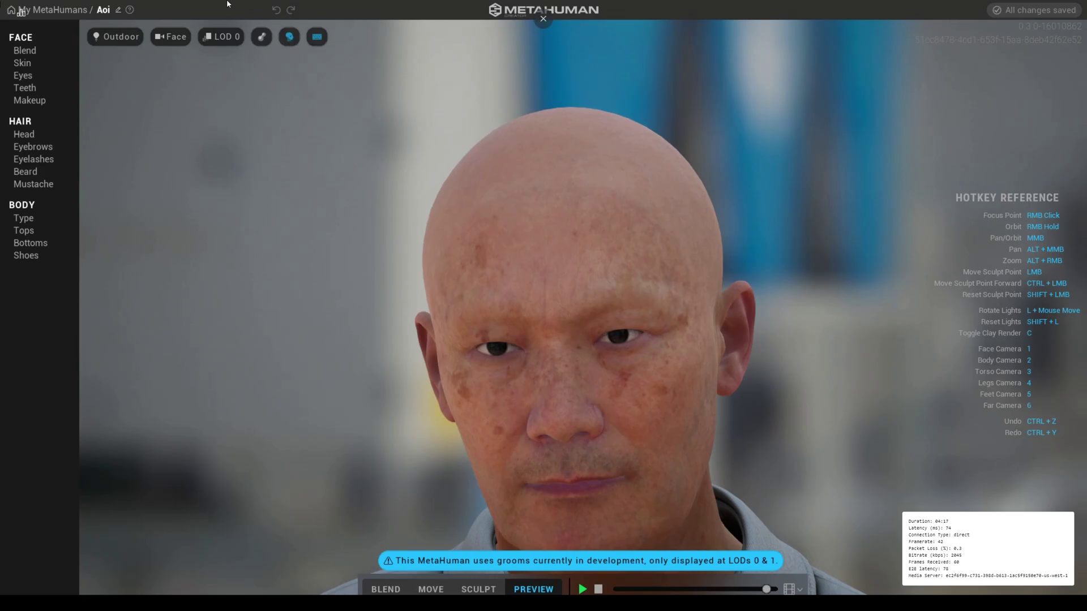
click(289, 38)
click(289, 38)
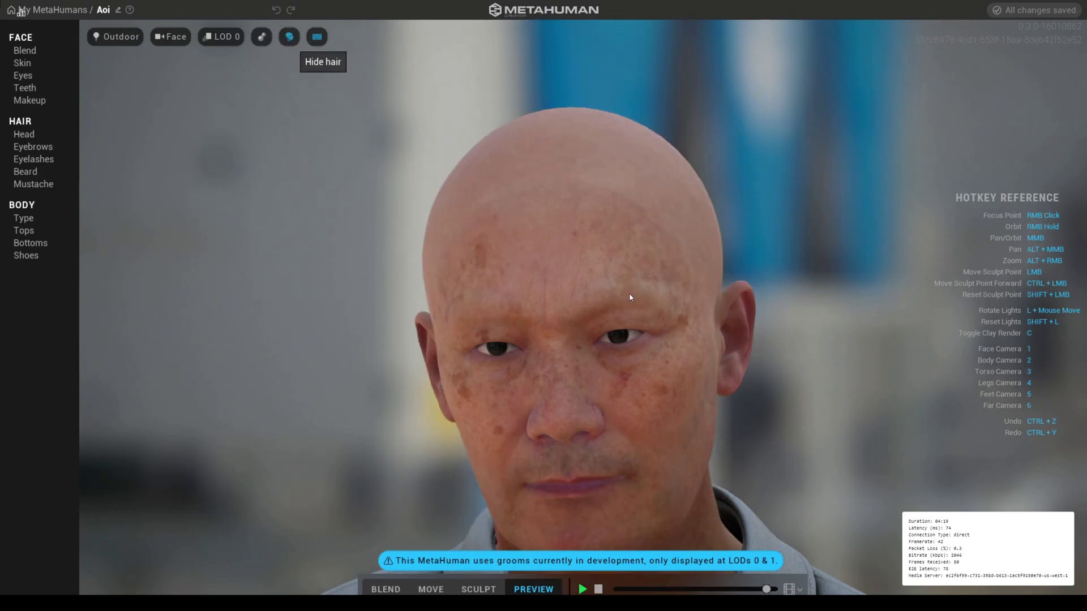
Rotate the outdoor lighting around the character and show the hair again.
key(l)
key(l)
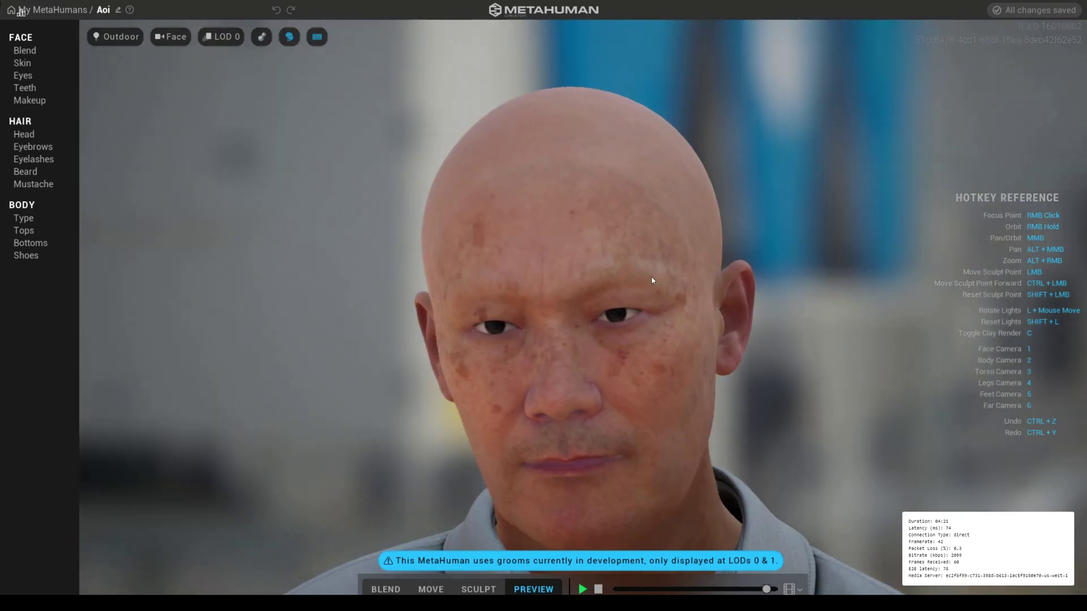
click(293, 43)
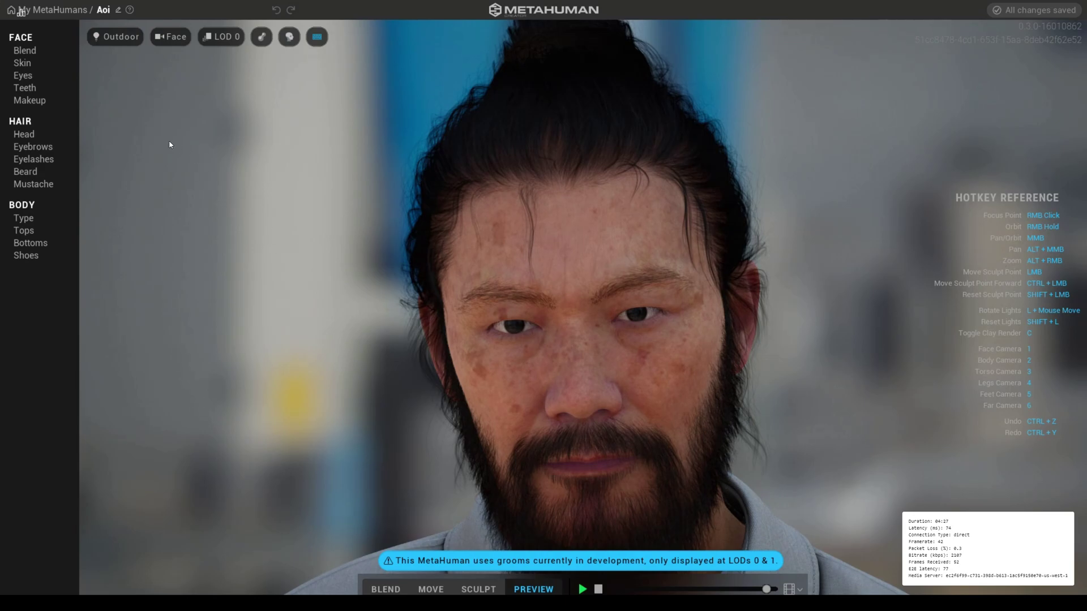
Open the face Blend settings and stop the preview animation.
click(31, 52)
click(31, 52)
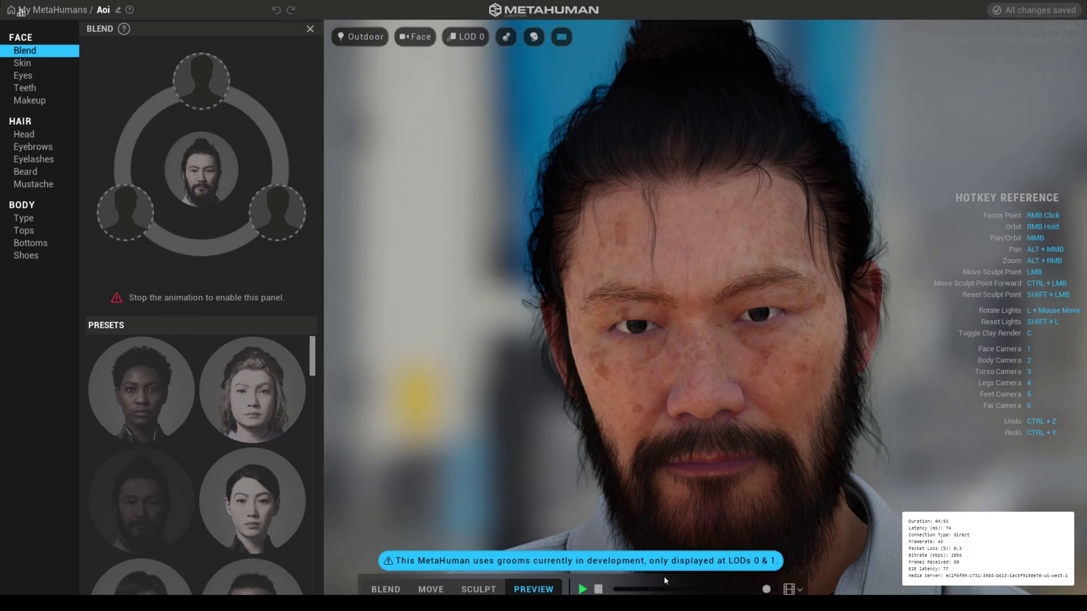
click(598, 589)
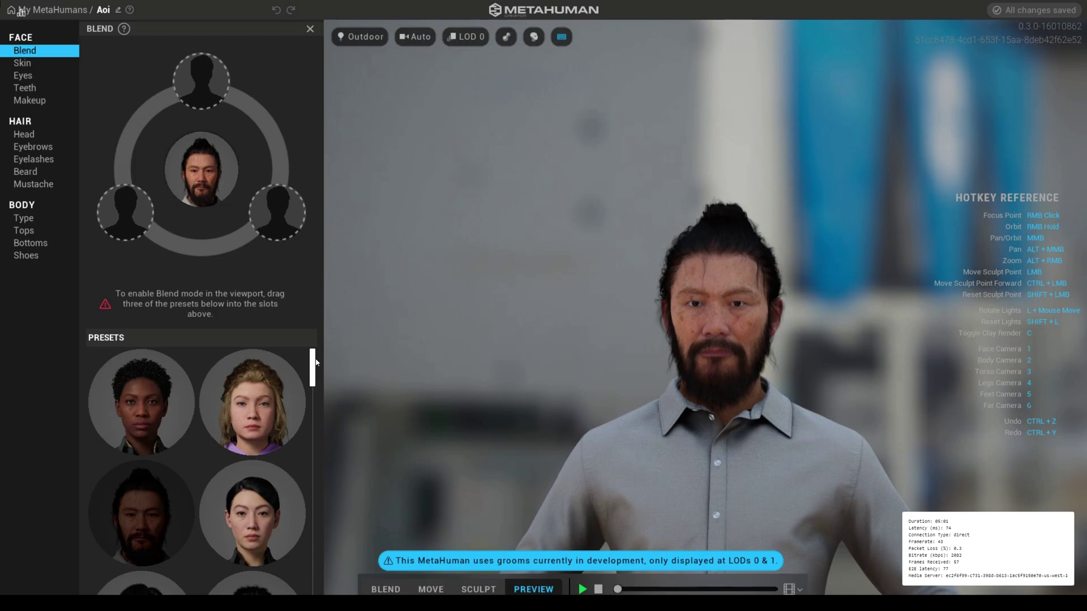
Fill the three blend slots with the black-haired woman with bangs, the balding older man and the Ettore preset.
scroll(315, 367, down, 4)
drag(312, 387, 310, 430)
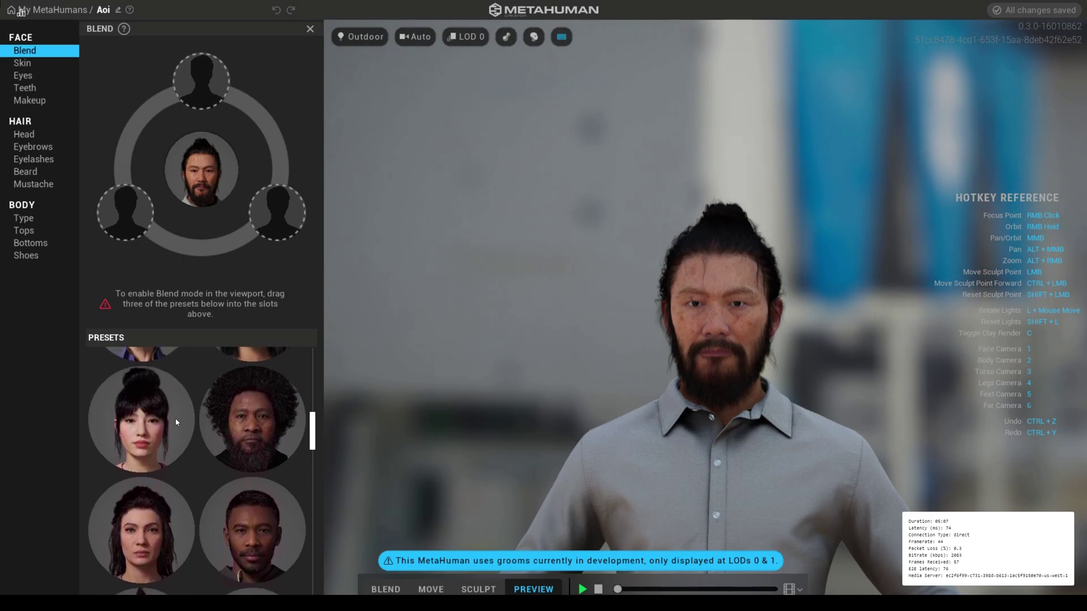
drag(177, 422, 124, 213)
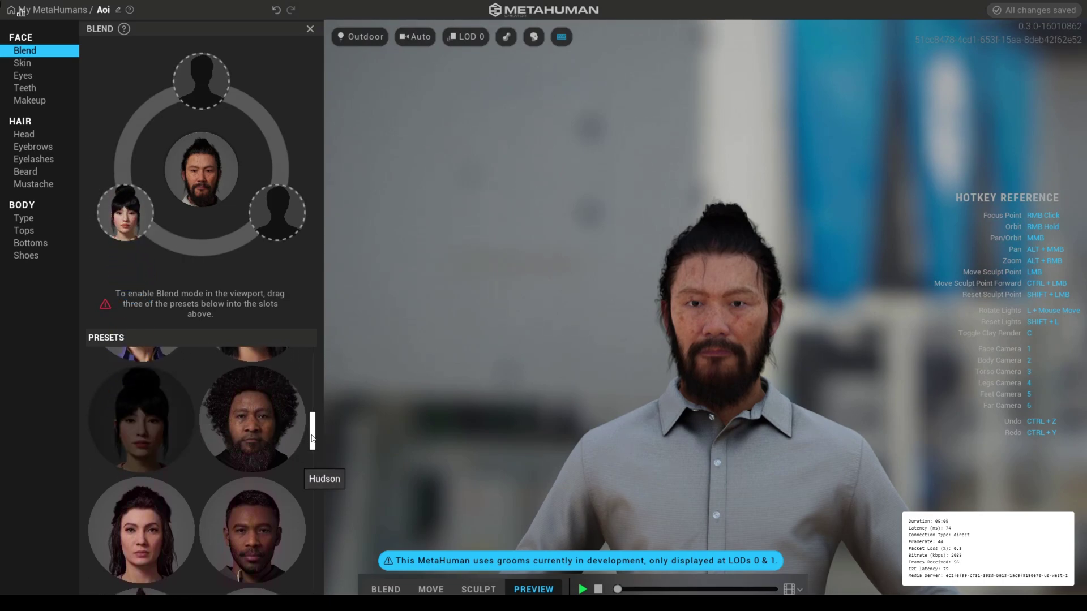
mouse_move(312, 437)
mouse_down()
mouse_move(318, 466)
mouse_move(315, 451)
mouse_up()
drag(270, 501, 294, 215)
drag(313, 449, 315, 419)
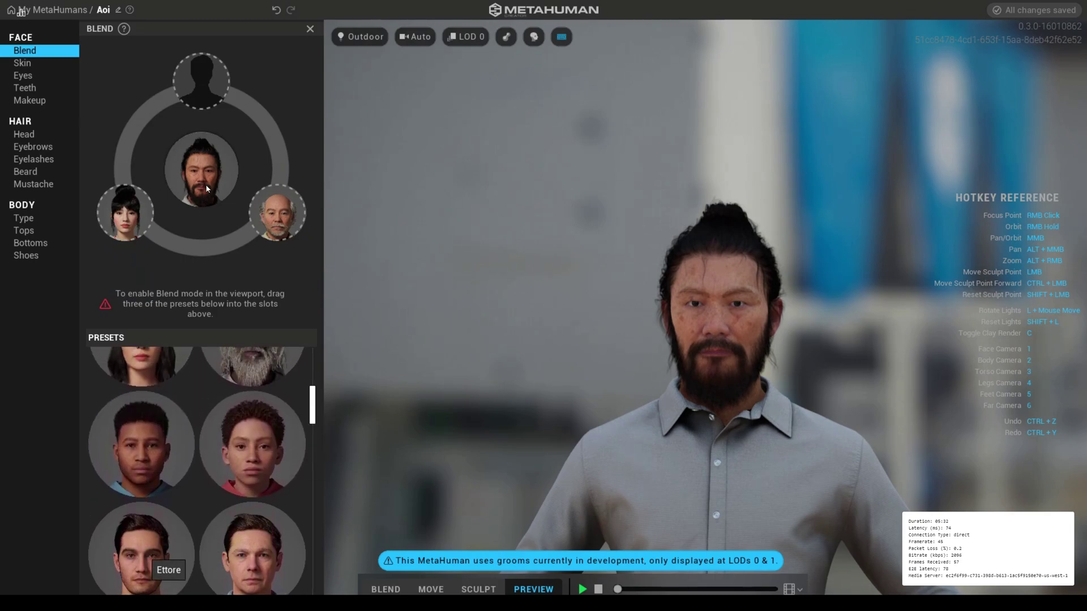
drag(148, 557, 201, 81)
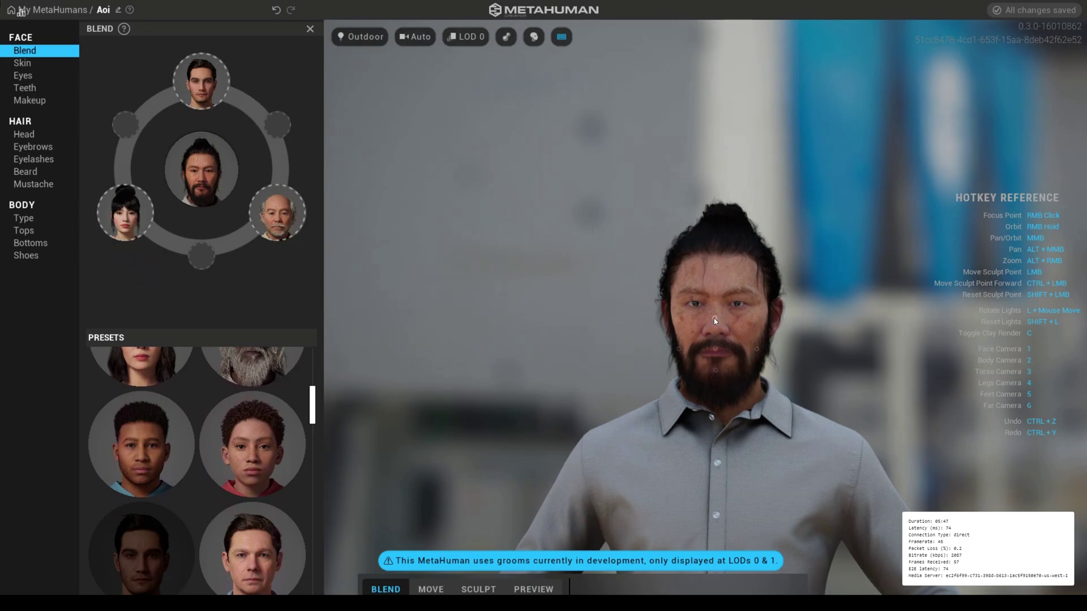
Try blending the nose region between the three slotted presets.
scroll(717, 318, up, 2)
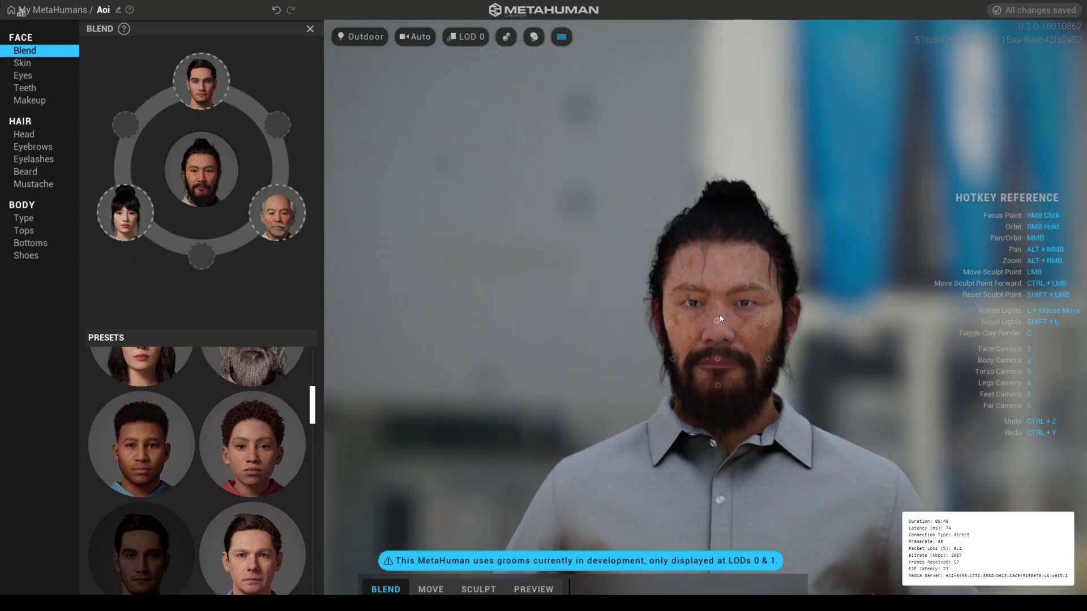
scroll(721, 319, up, 3)
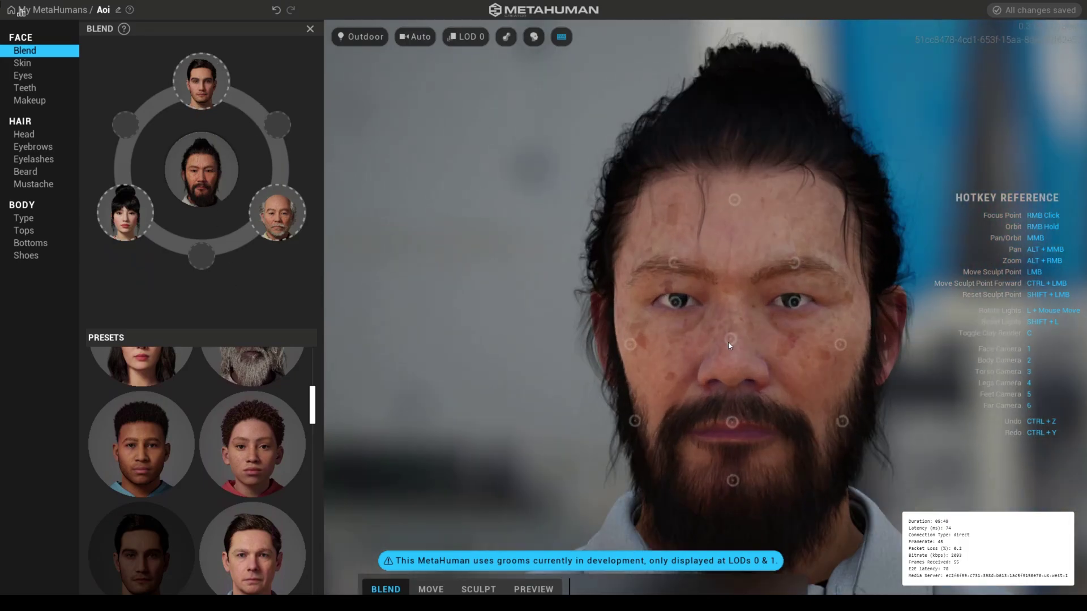
mouse_move(744, 343)
mouse_down()
mouse_move(787, 345)
mouse_move(684, 338)
mouse_move(729, 342)
mouse_up()
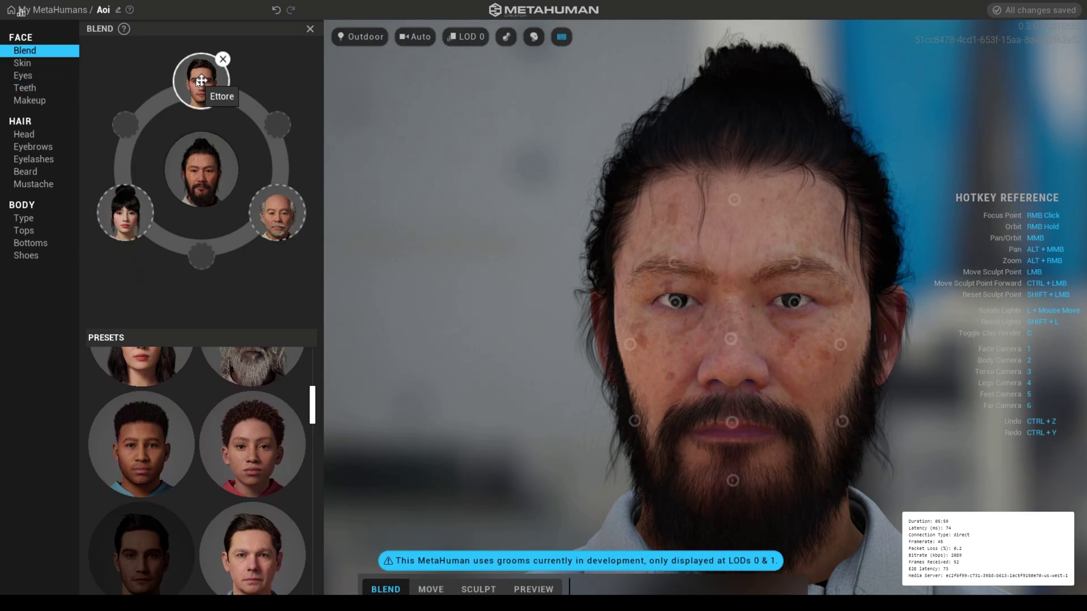
mouse_move(123, 30)
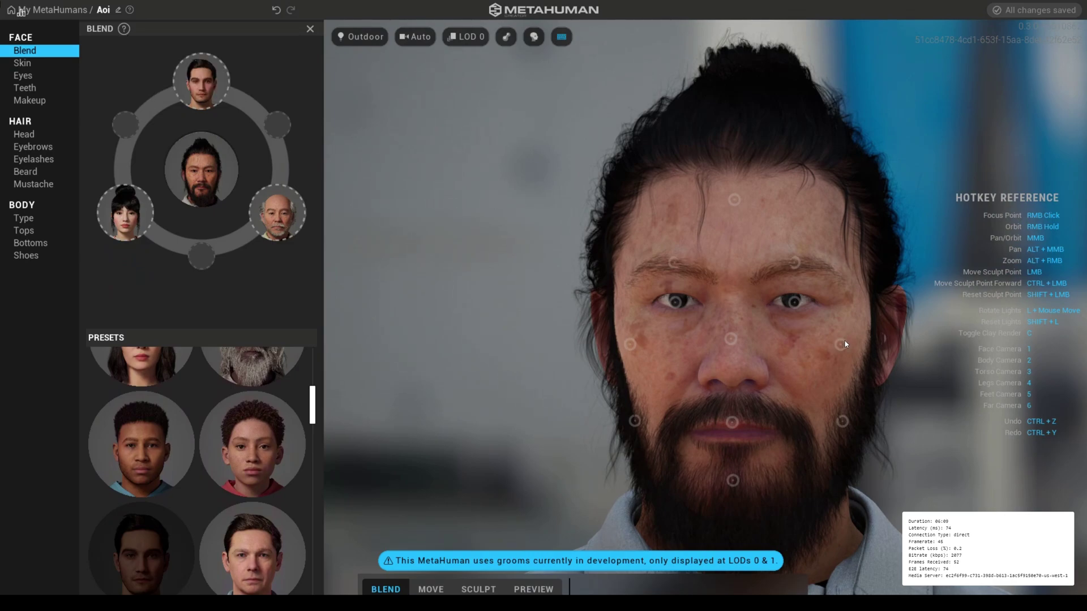
Try blending both cheeks, the mouth, one eyebrow and the nose toward the slotted presets.
mouse_move(842, 344)
mouse_down()
mouse_move(786, 342)
mouse_move(850, 353)
mouse_move(811, 355)
mouse_move(842, 348)
mouse_up()
mouse_move(735, 419)
mouse_down()
mouse_move(815, 425)
mouse_move(731, 423)
mouse_up()
mouse_move(630, 347)
mouse_down()
mouse_move(678, 350)
mouse_move(623, 344)
mouse_move(642, 346)
mouse_move(632, 344)
mouse_up()
mouse_move(672, 267)
mouse_down()
mouse_move(741, 272)
mouse_move(611, 276)
mouse_move(619, 294)
mouse_move(675, 260)
mouse_up()
mouse_move(732, 339)
mouse_down()
mouse_move(732, 256)
mouse_move(731, 339)
mouse_up()
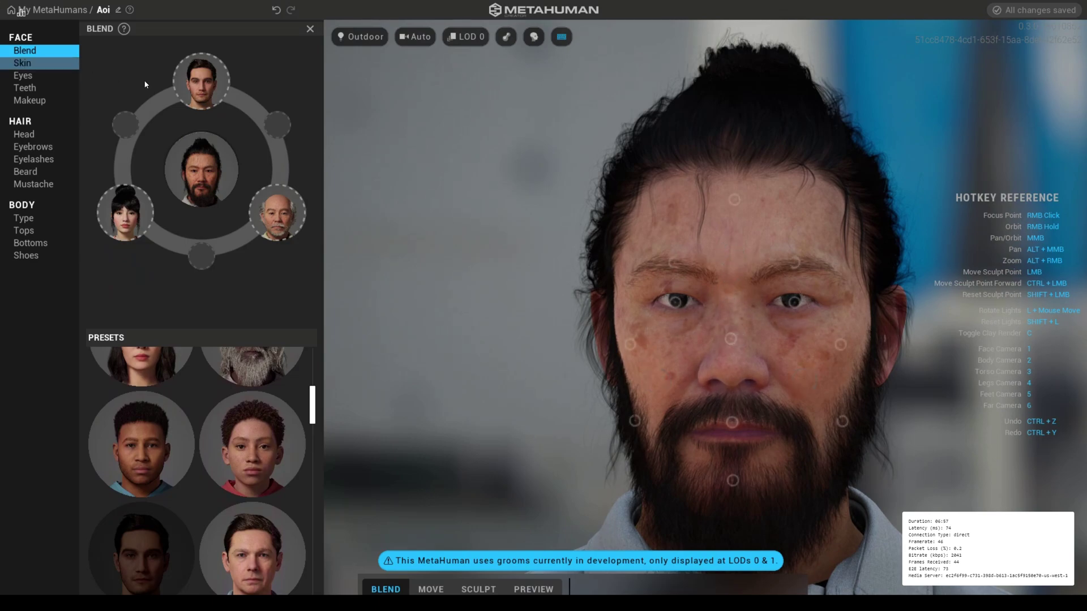
Try small blend adjustments on the nose and forehead regions.
mouse_move(216, 86)
mouse_move(732, 340)
mouse_down()
mouse_move(659, 380)
mouse_move(734, 337)
mouse_move(832, 398)
mouse_move(743, 352)
mouse_move(738, 338)
mouse_up()
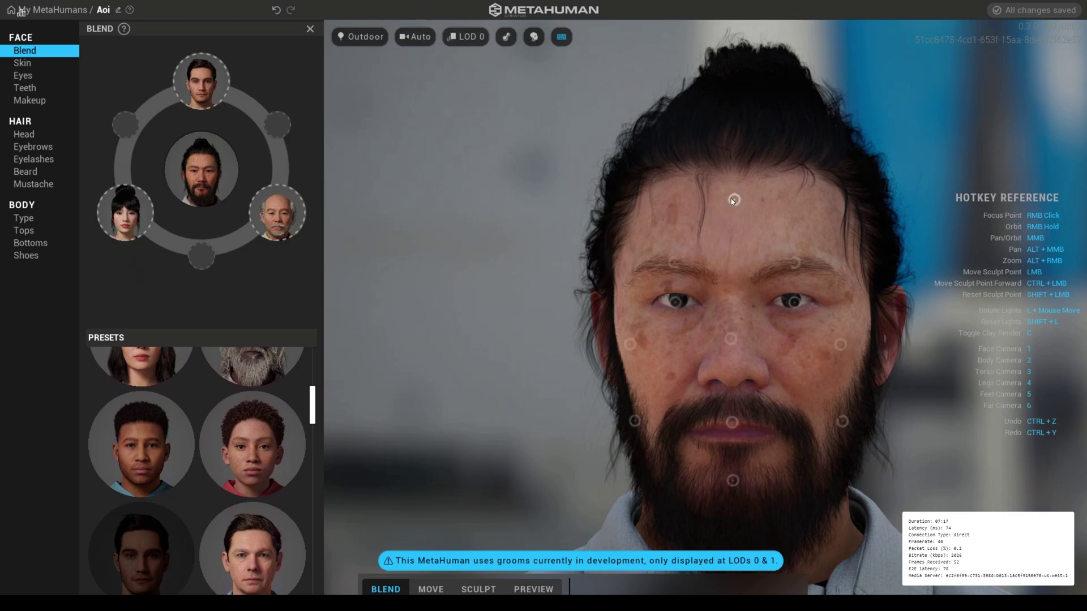
mouse_move(734, 191)
mouse_down()
mouse_move(734, 98)
mouse_move(734, 199)
mouse_up()
Reopen the Blend settings and read the help on how slotted presets influence facial features.
click(25, 52)
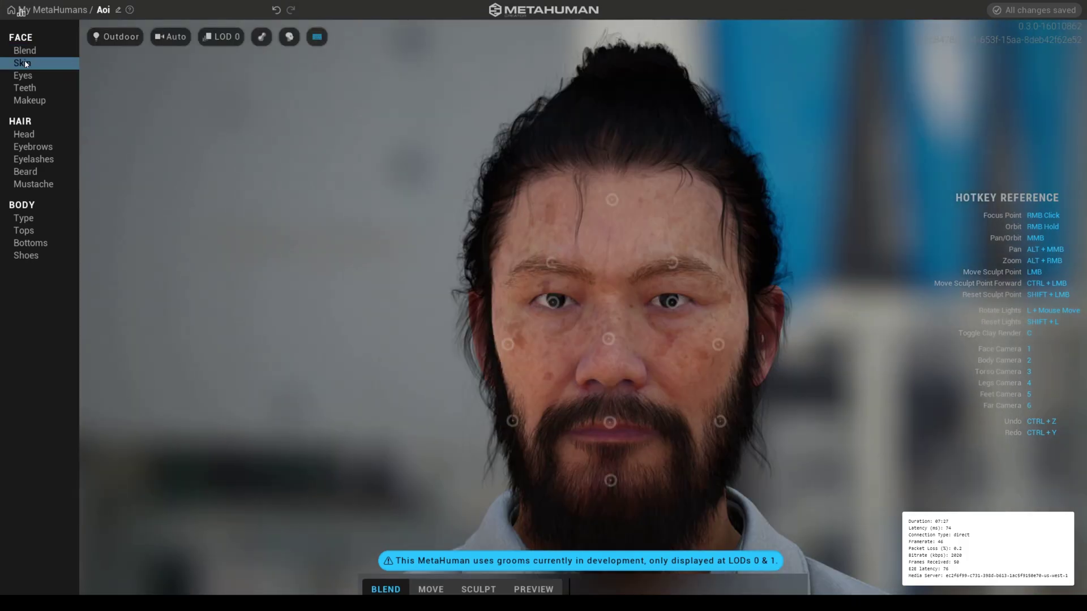
click(25, 51)
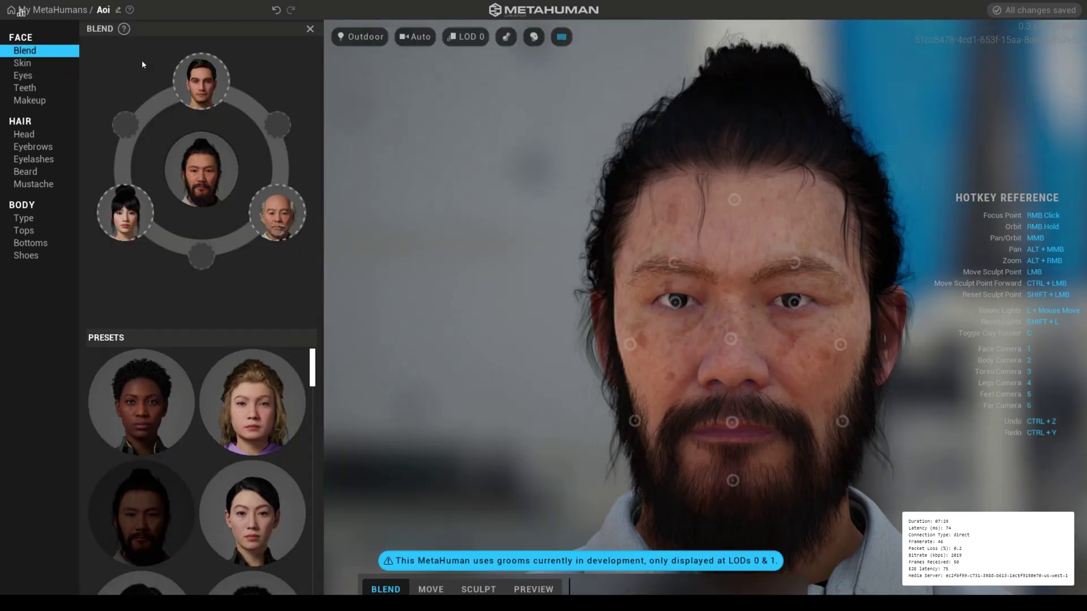
mouse_move(127, 29)
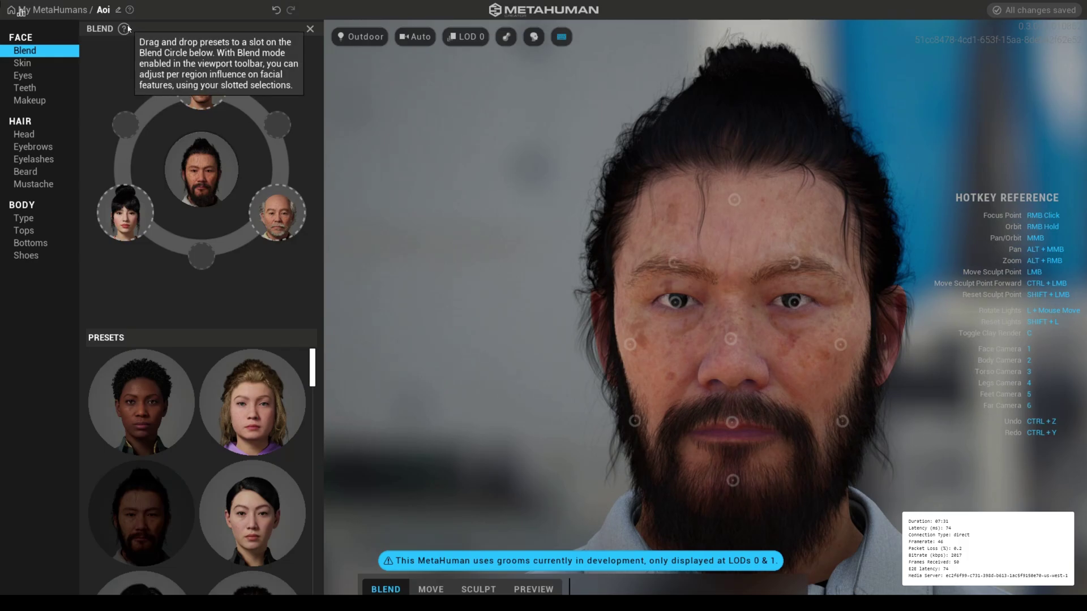
click(24, 51)
Set the skin texture to 0.8989 and inspect the face up close.
click(34, 64)
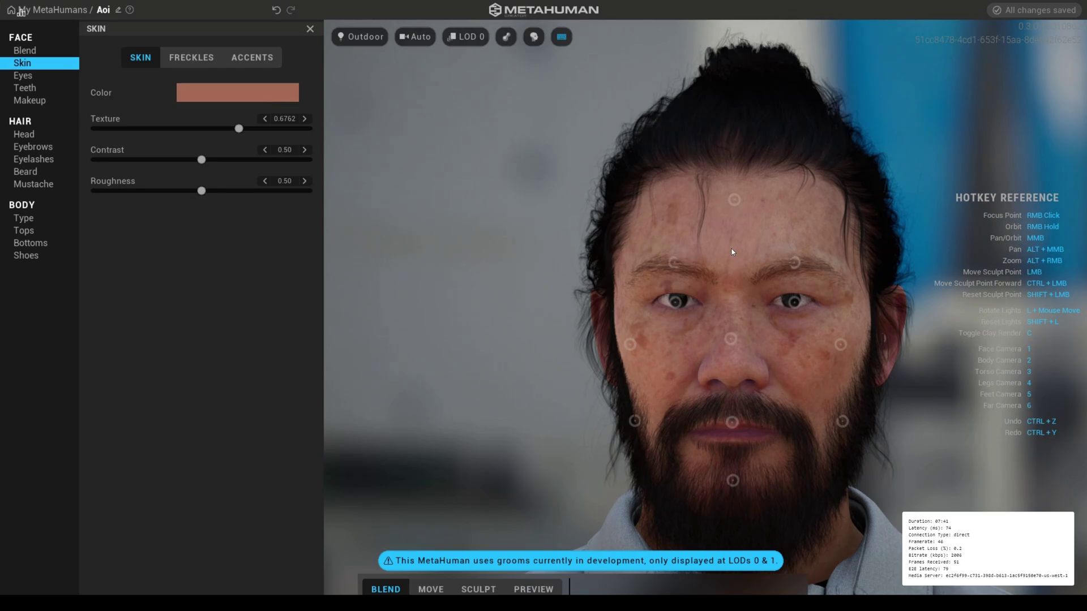
drag(241, 131, 289, 136)
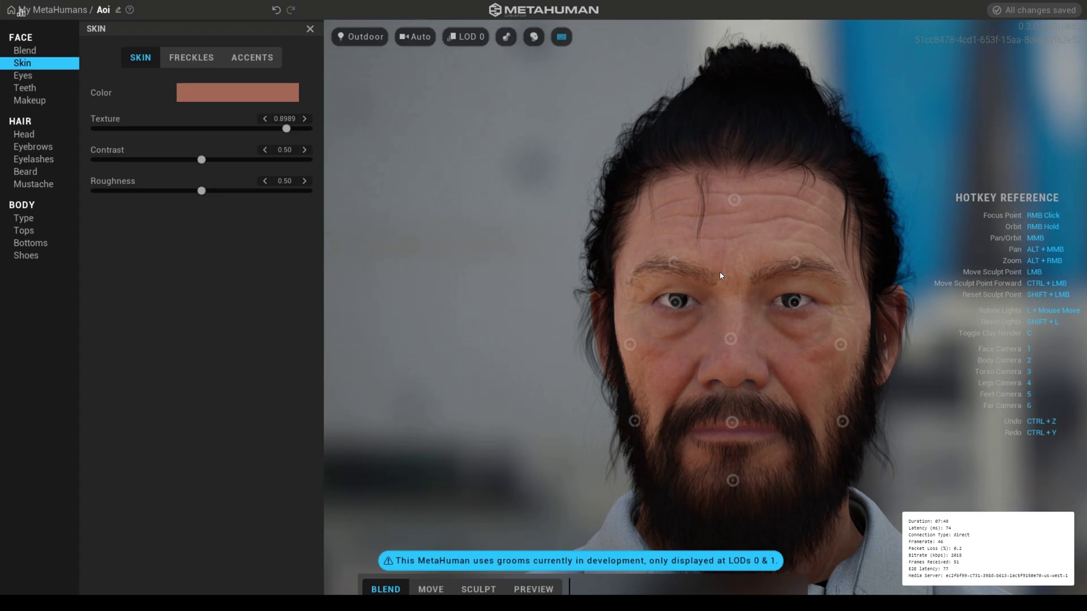
mouse_move(716, 273)
right_down()
mouse_move(799, 280)
mouse_move(745, 260)
right_up()
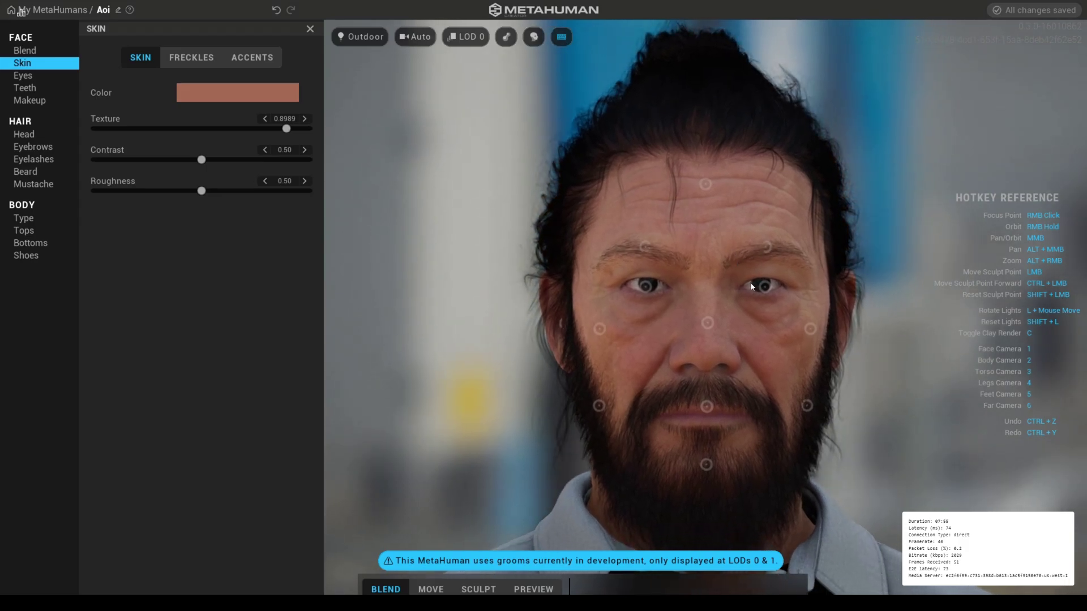
scroll(748, 277, up, 3)
scroll(746, 276, up, 2)
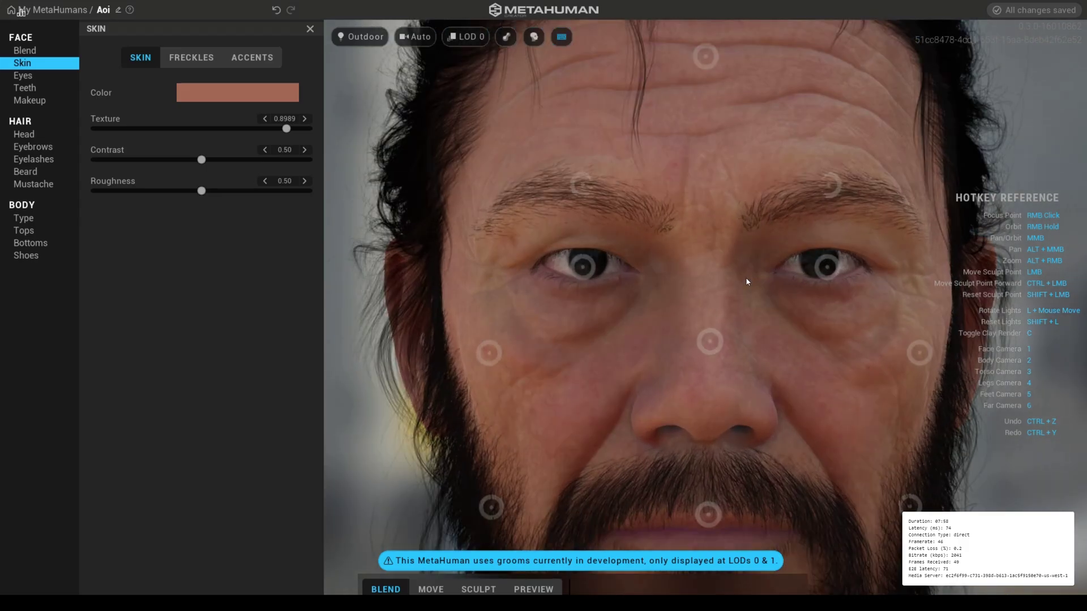
Return to the Blend settings and compare the facial controls of the Move, Sculpt and Preview modes.
click(25, 51)
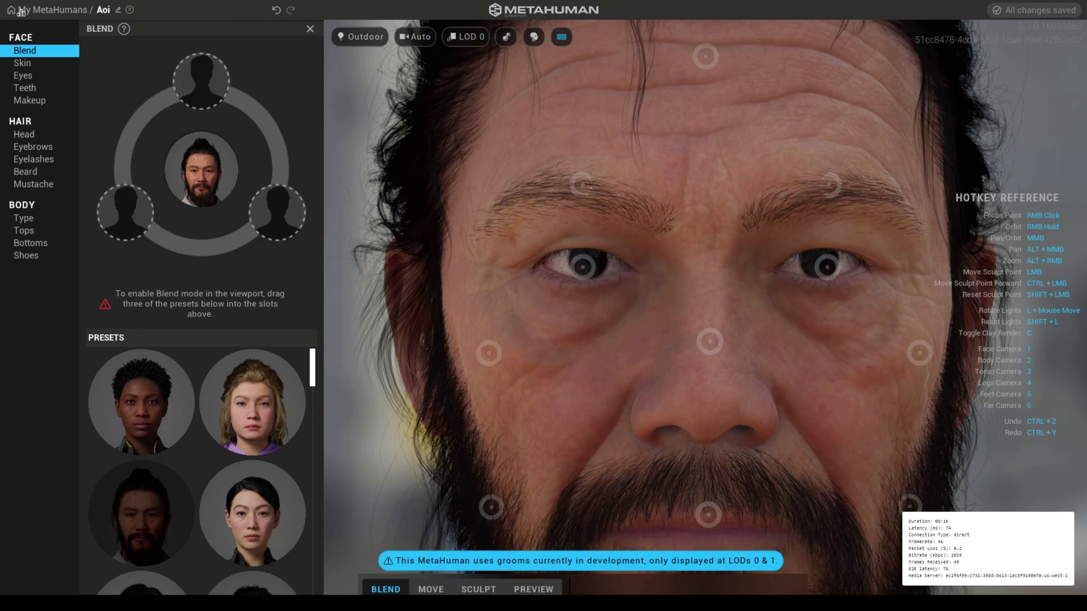
click(431, 589)
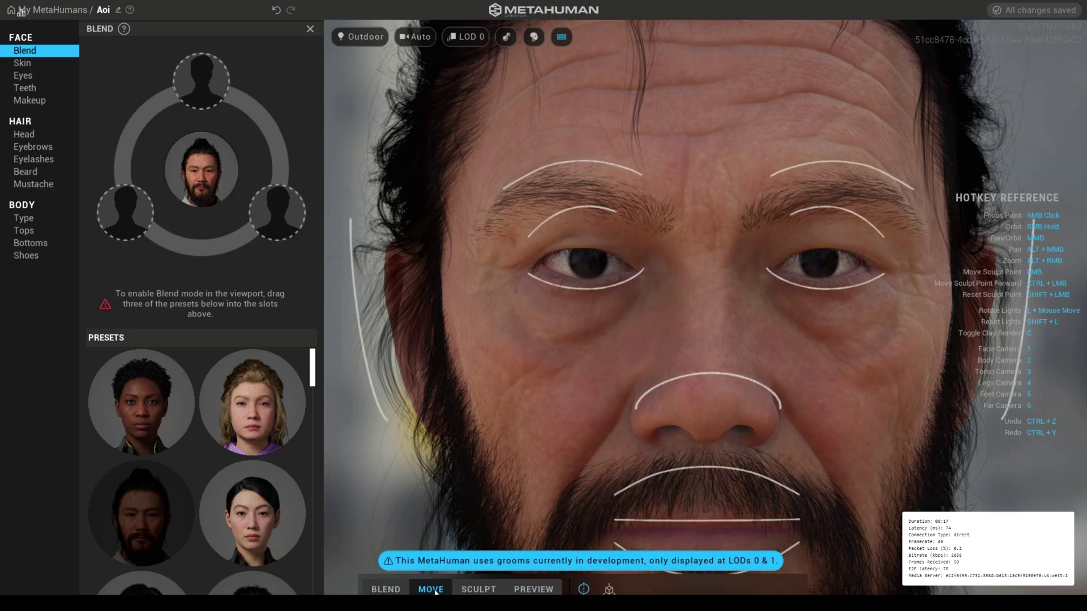
click(470, 591)
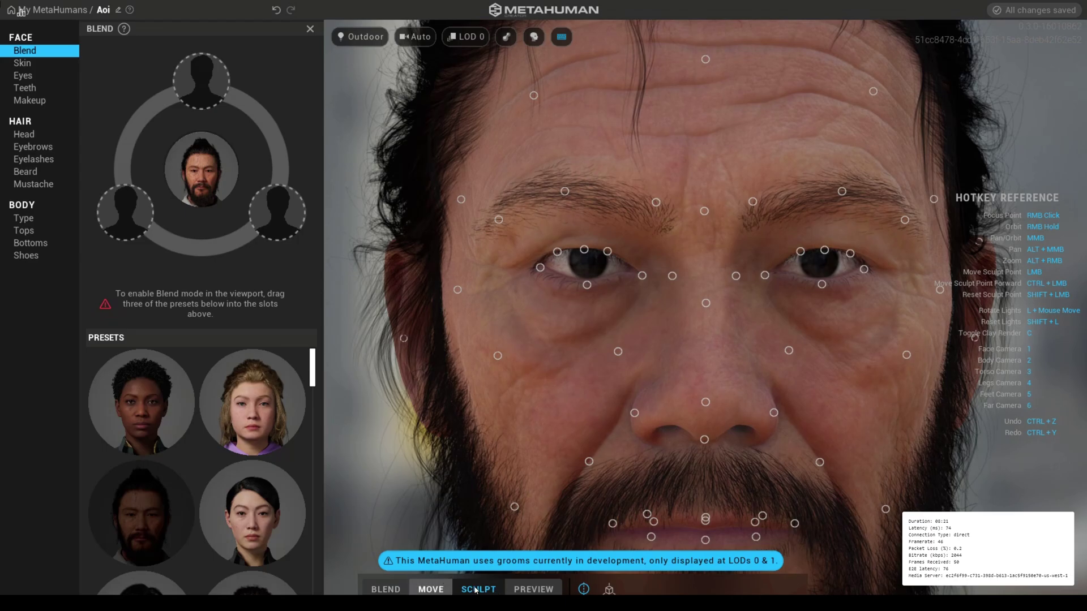
click(532, 591)
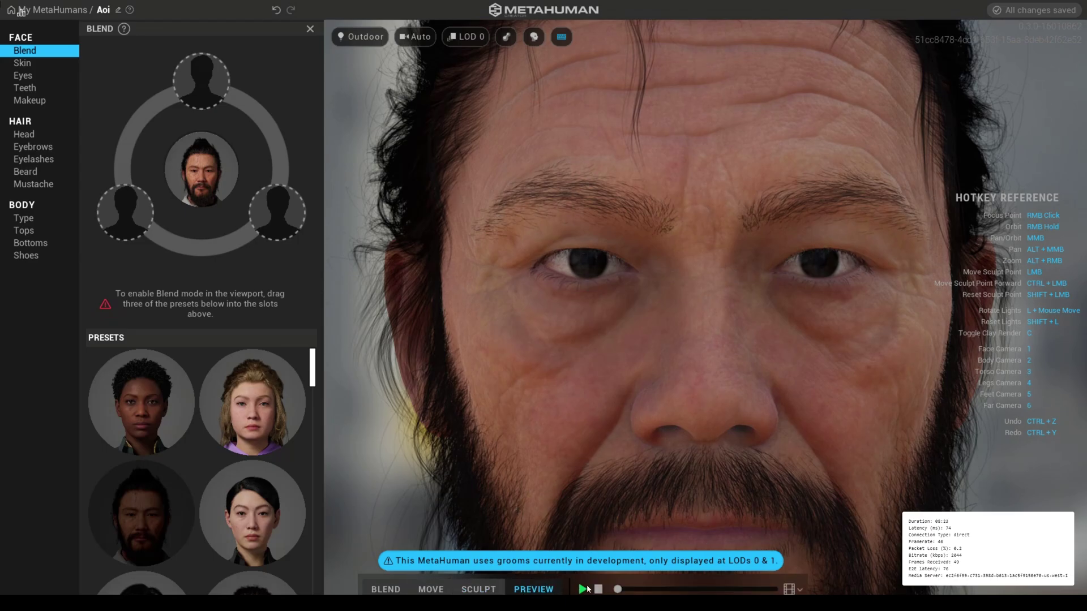
click(477, 591)
click(442, 590)
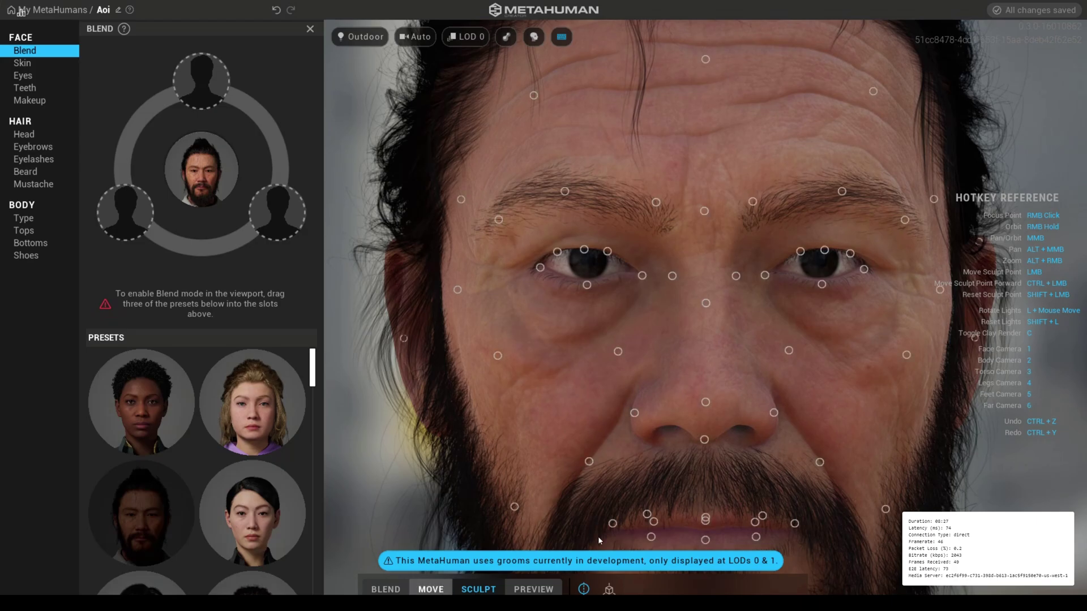
Try sculpting the nose bridge point upward and moving the nose with its curve, and undo the last change.
scroll(679, 477, down, 3)
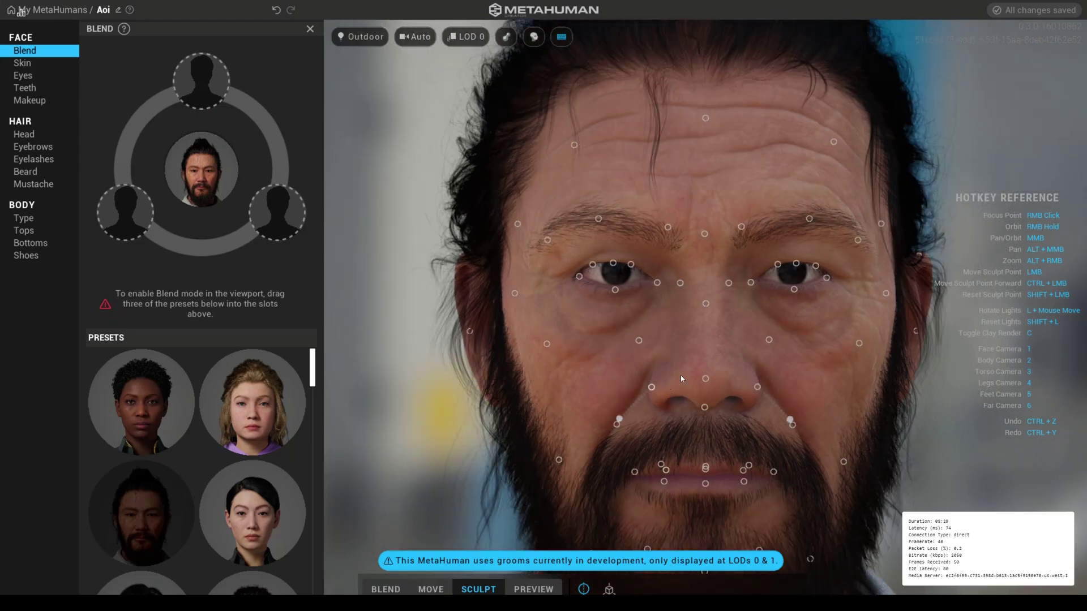
drag(705, 303, 704, 276)
click(431, 590)
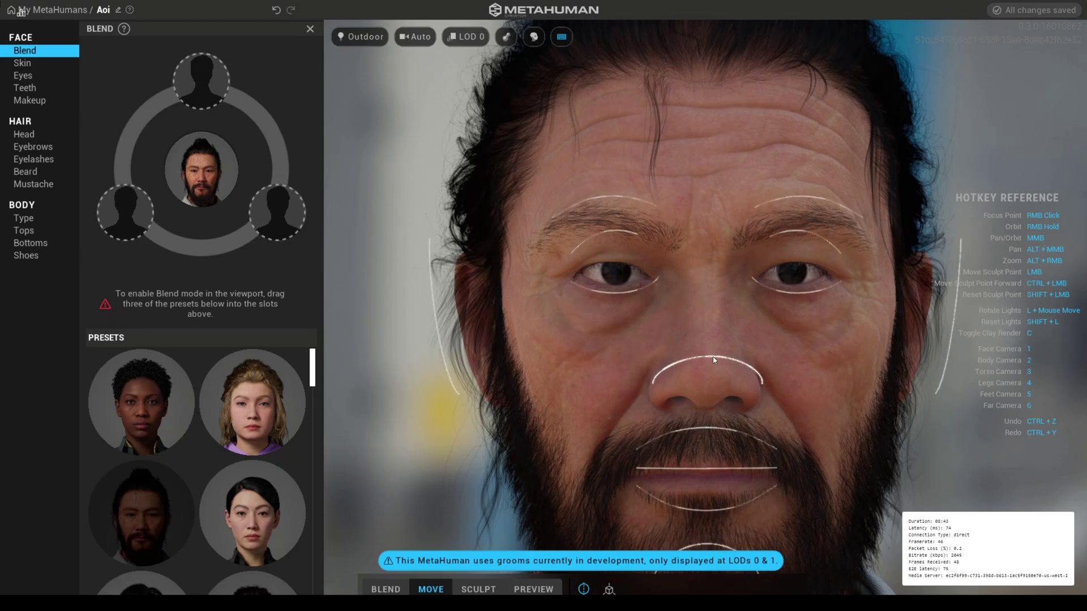
click(712, 362)
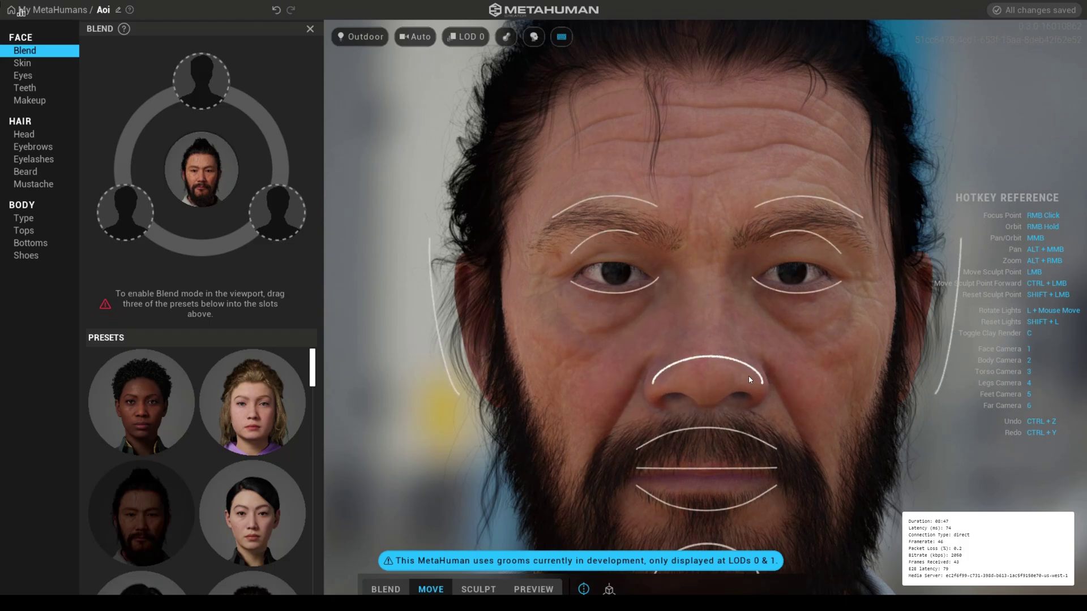
key(ctrl+z)
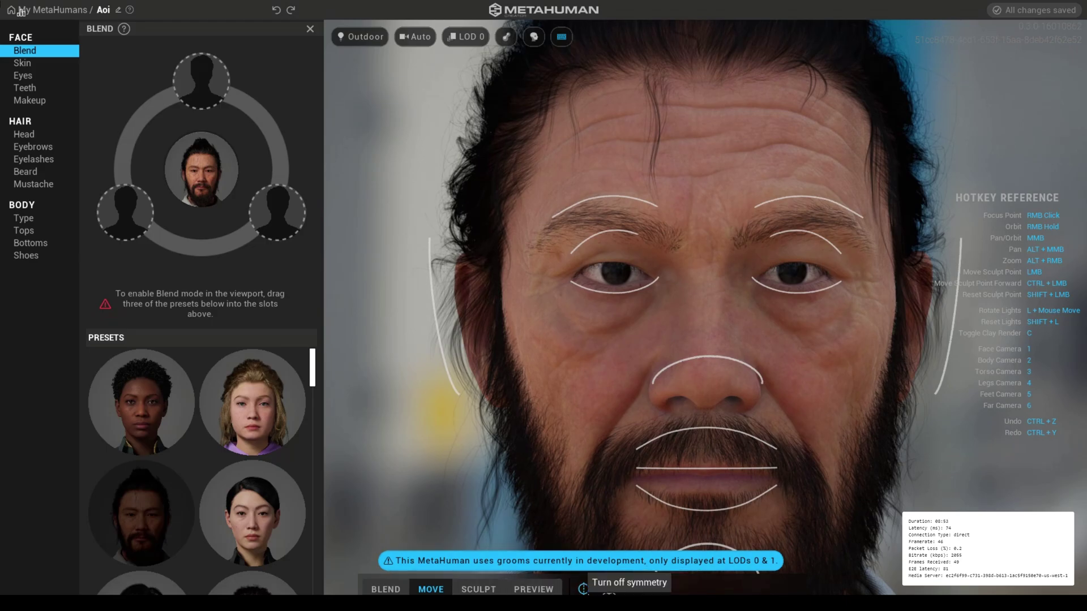
Turn off symmetry for face editing and switch the viewport to Preview mode.
click(583, 589)
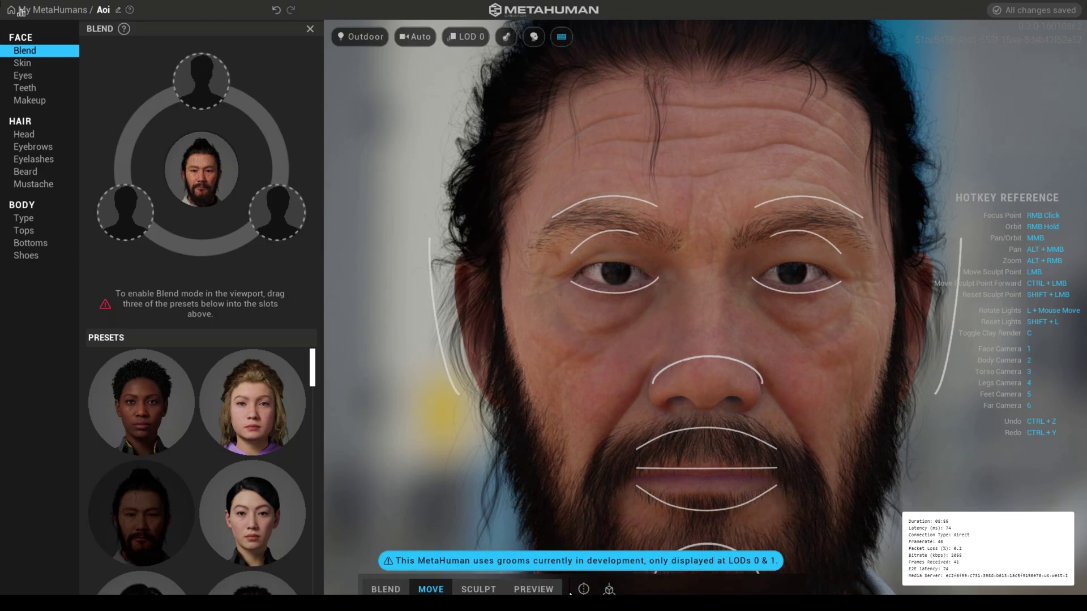
click(534, 589)
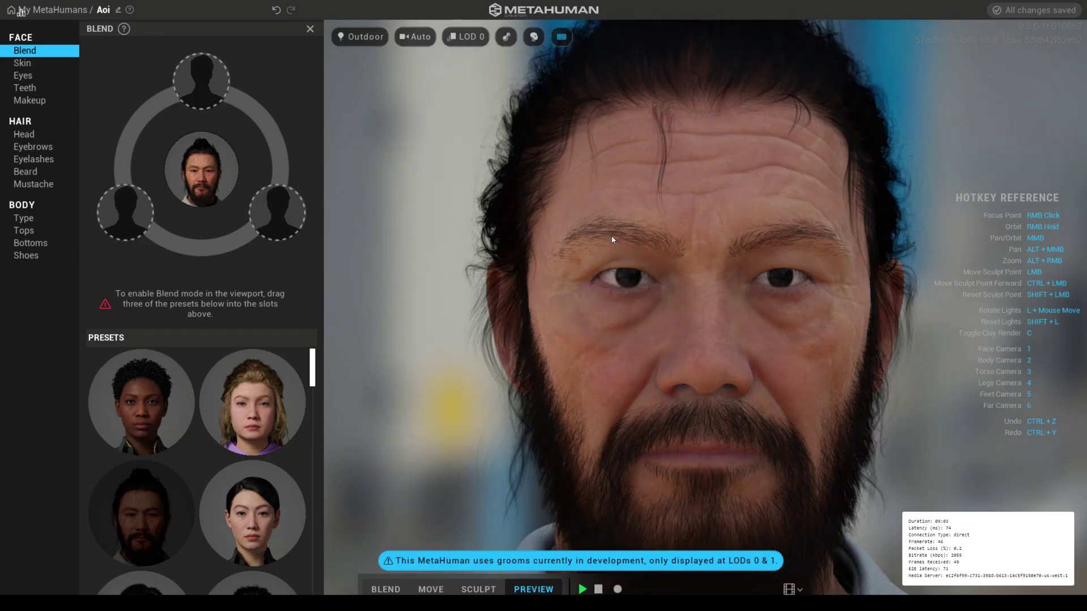
Try skin textures 0.3085 and 0.6436 and roughness 1.00, and set the texture to 0.7181 and the roughness to 0.27.
click(22, 63)
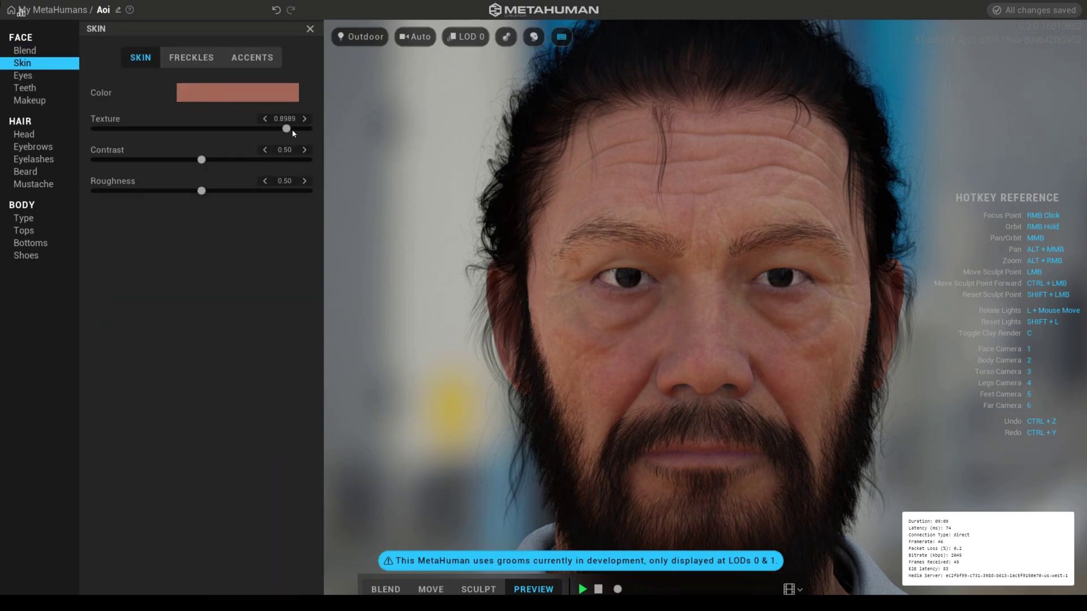
drag(286, 128, 168, 130)
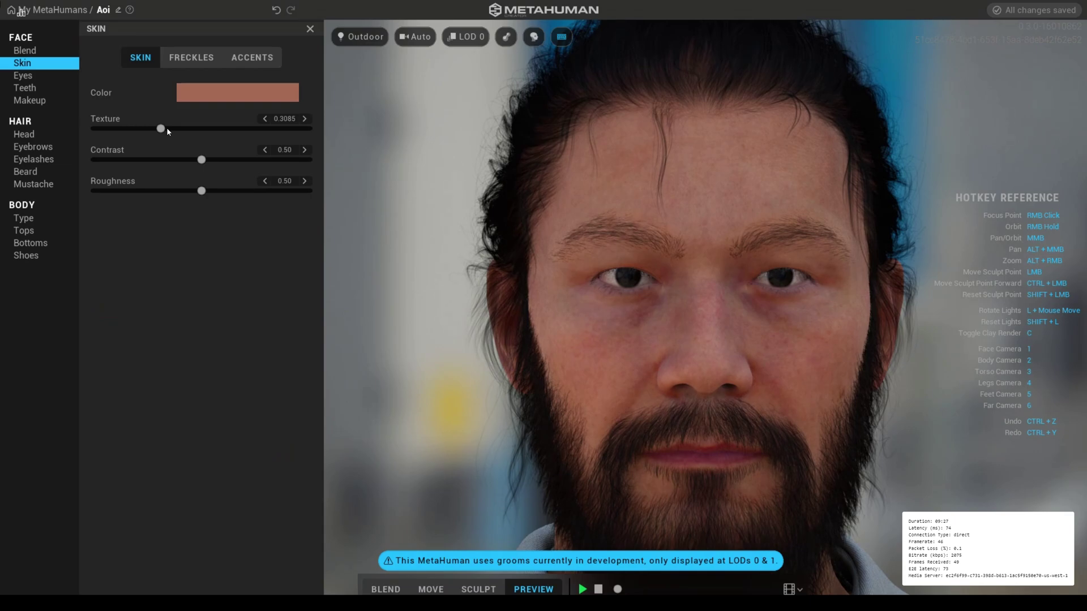
drag(163, 127, 230, 142)
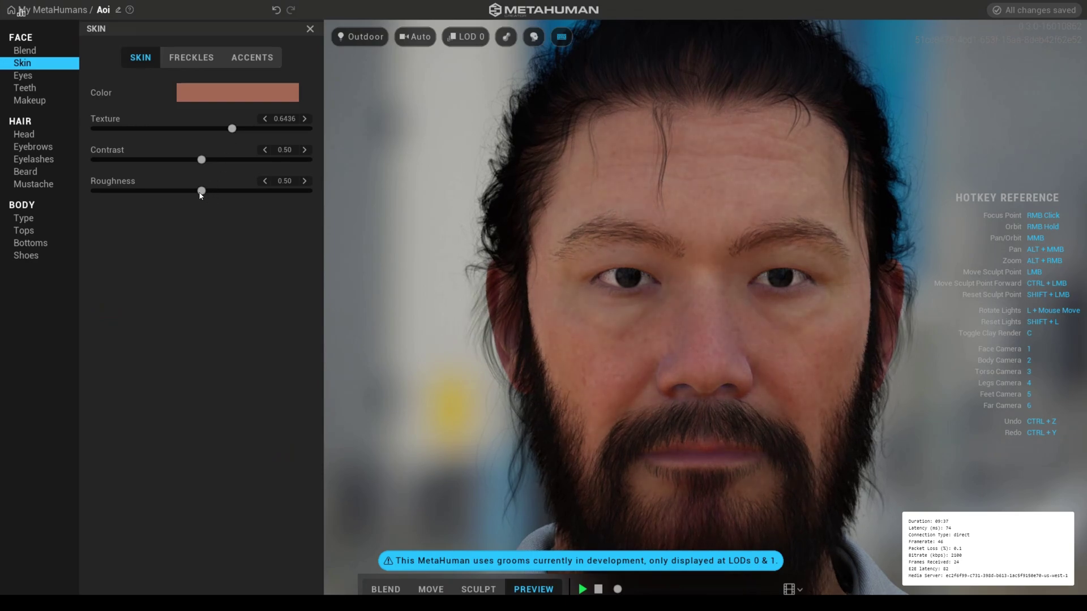
drag(247, 195, 280, 199)
scroll(749, 311, down, 5)
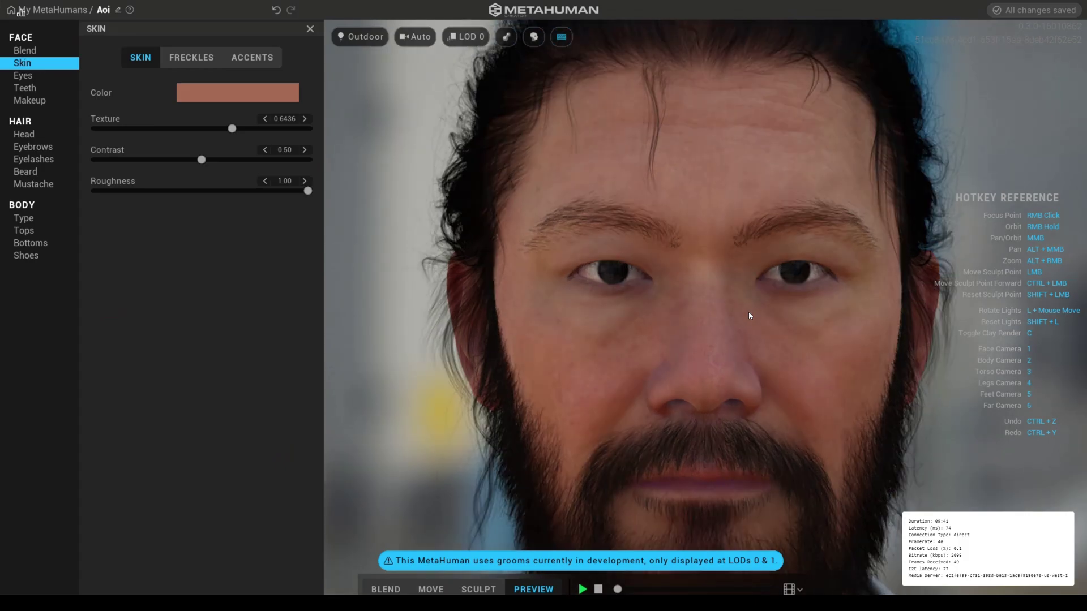
drag(231, 128, 249, 132)
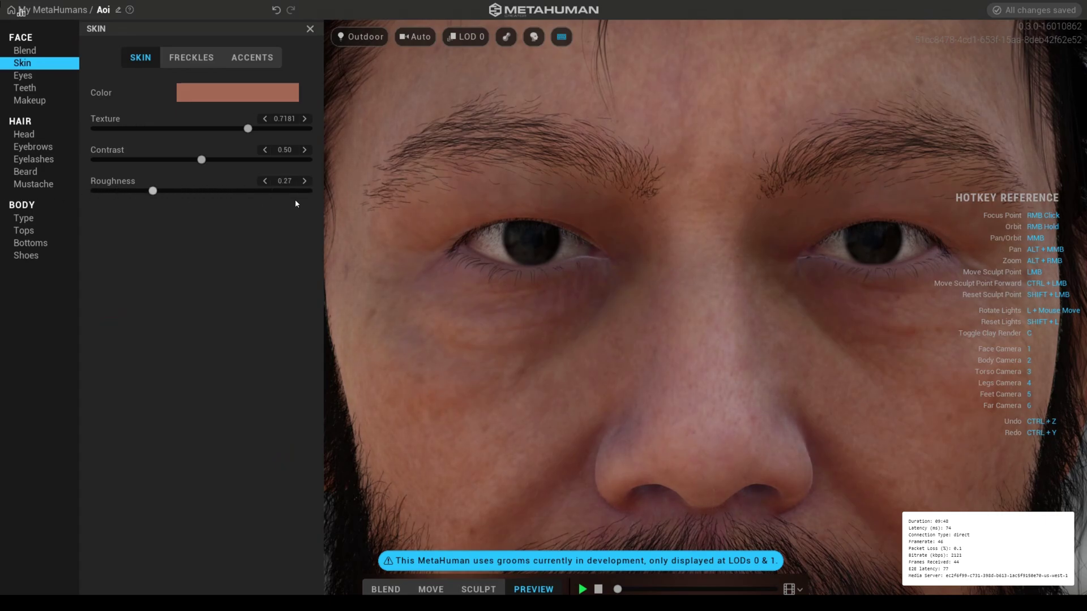
Set the skin roughness to 0.61 and return the viewport to the face camera.
drag(308, 191, 33, 218)
mouse_move(229, 215)
mouse_down()
mouse_move(374, 206)
mouse_move(224, 196)
mouse_up()
key(1)
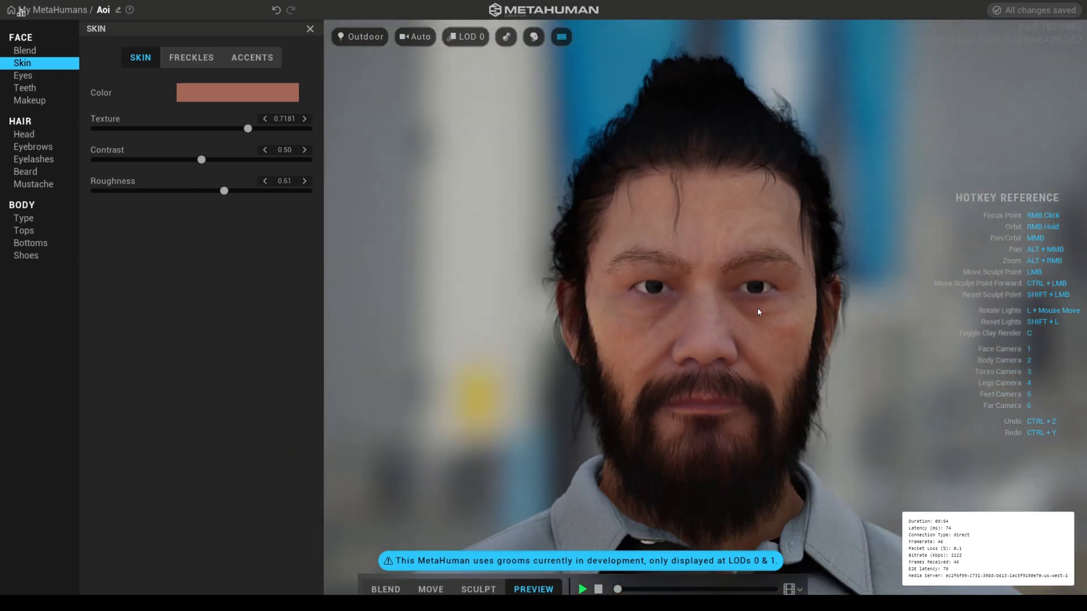
Try redness values of 1.00 and -0.03 on the forehead skin accent, and reset all accents.
click(252, 57)
drag(229, 262, 202, 262)
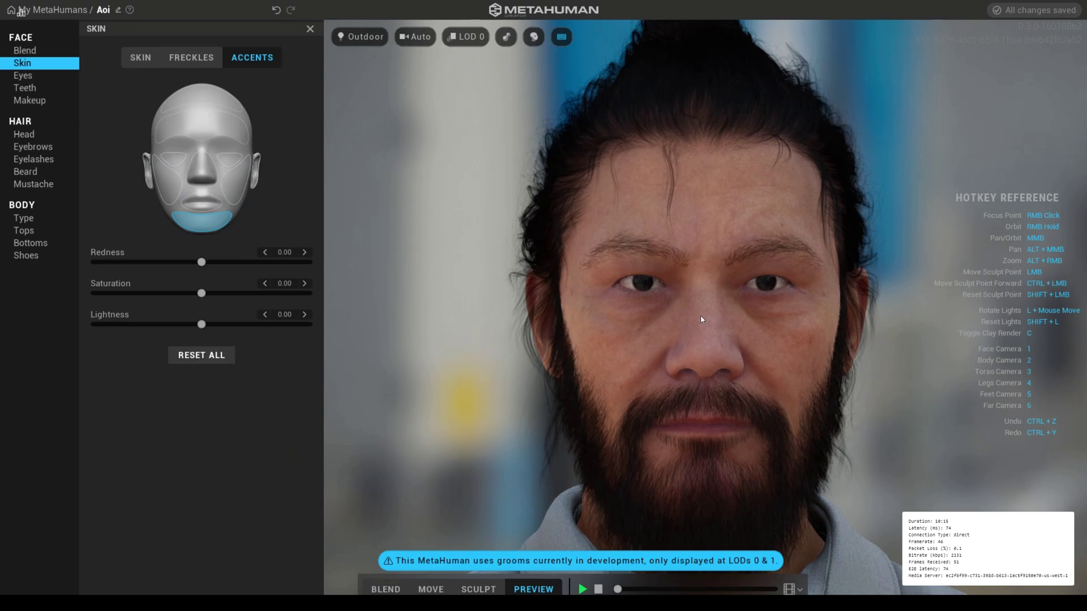
click(222, 161)
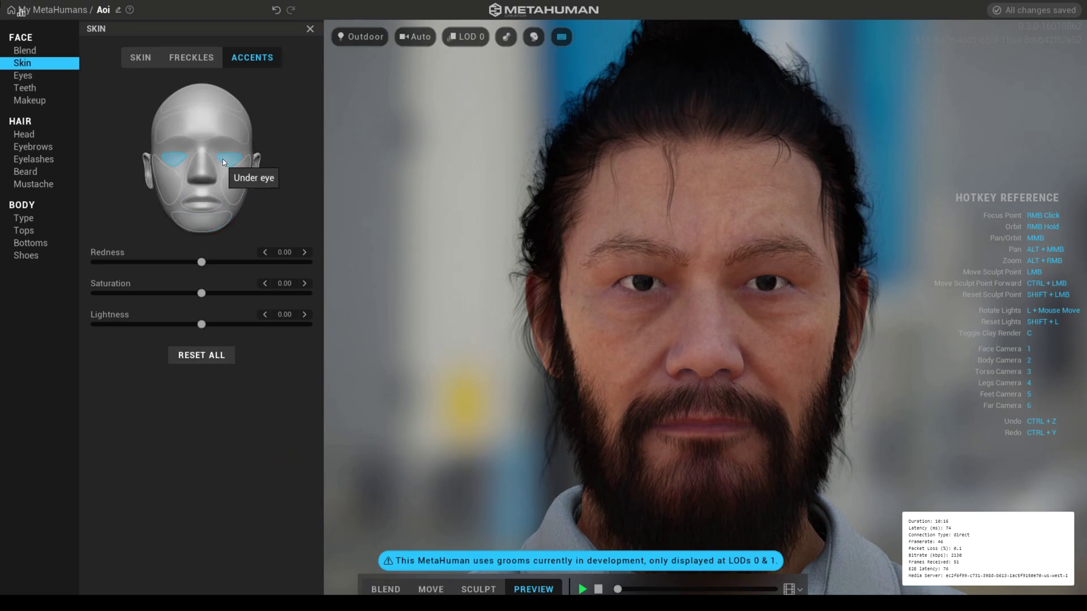
click(218, 121)
drag(201, 261, 333, 264)
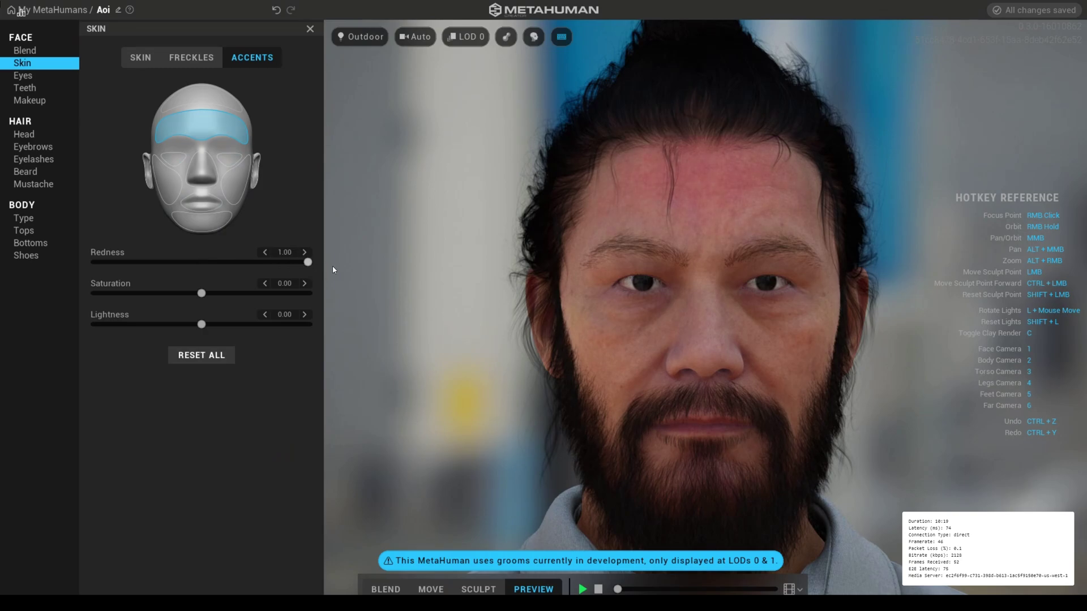
drag(214, 271, 198, 271)
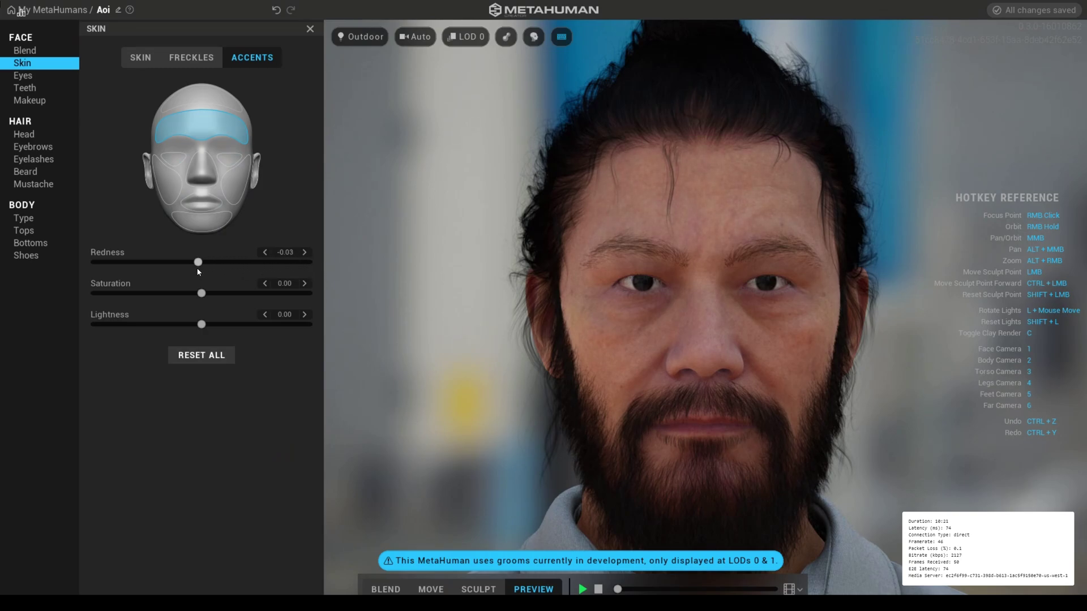
click(201, 356)
Set the skin texture to 0.5798 and apply the first freckle pattern to the face.
click(193, 58)
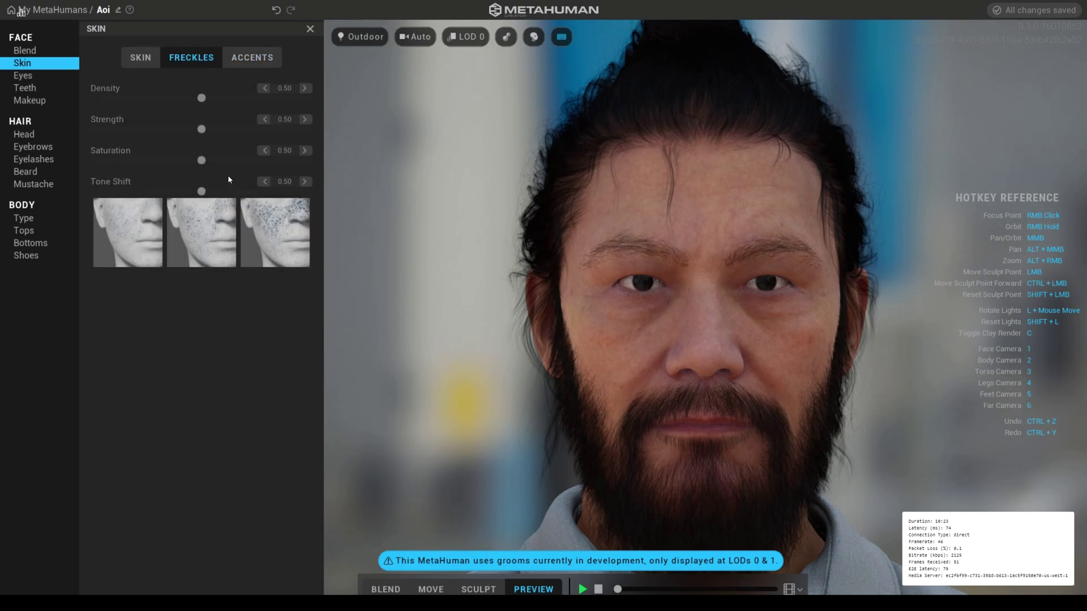
click(151, 59)
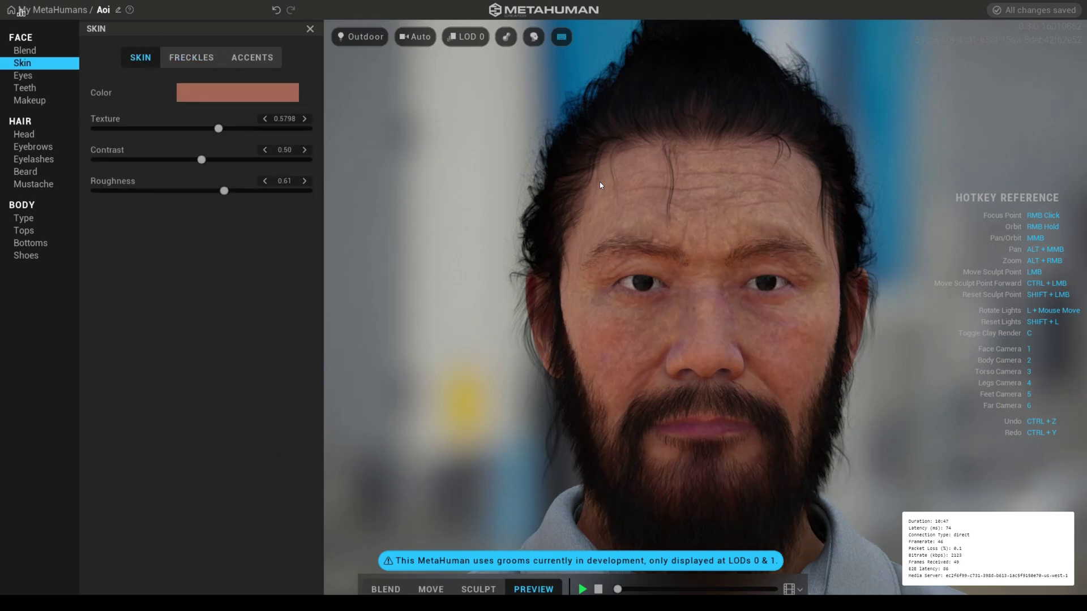
click(192, 59)
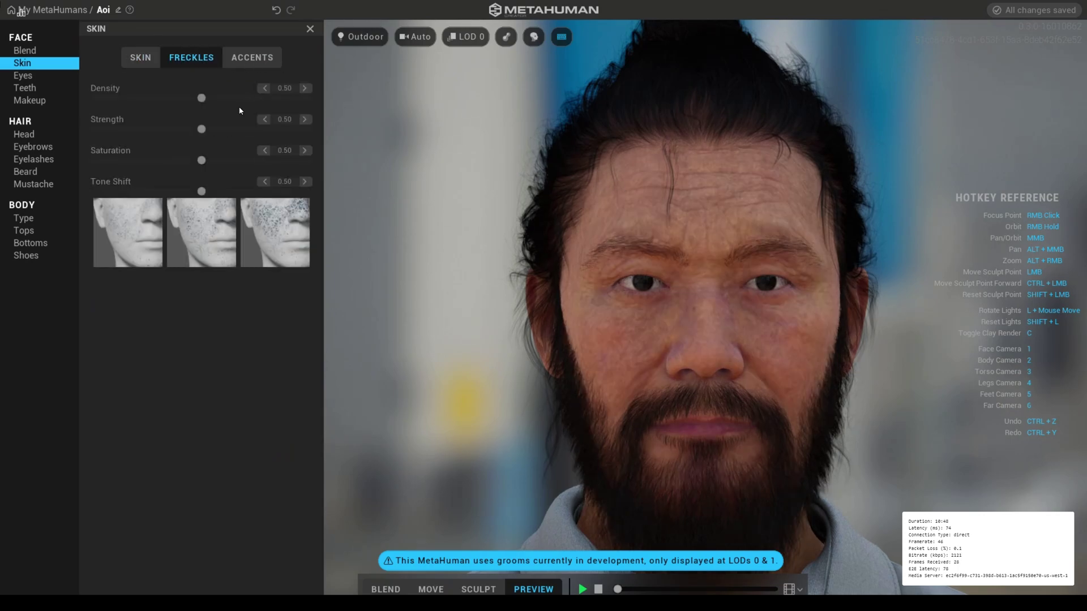
click(131, 235)
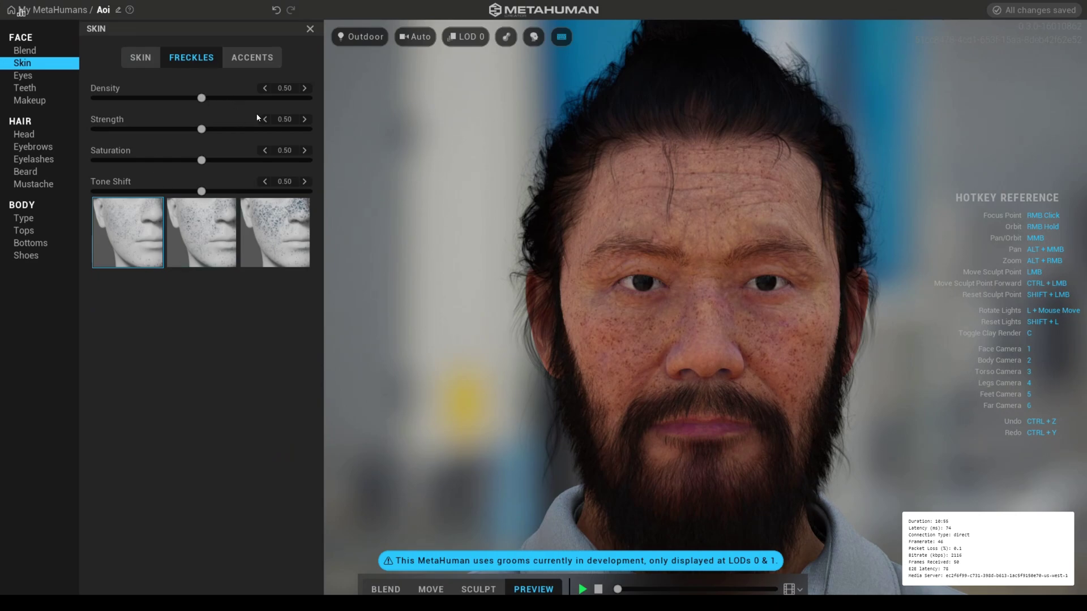
click(141, 57)
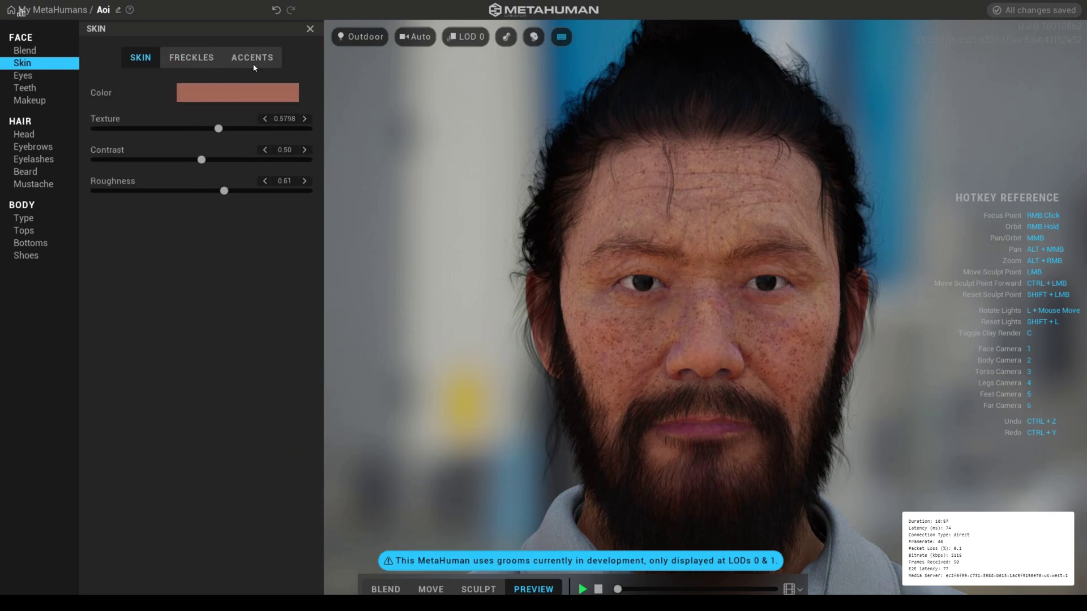
click(252, 57)
click(142, 59)
Apply eye Preset 006 and try the middle iris pattern in the third row with the Radial blend method.
click(25, 75)
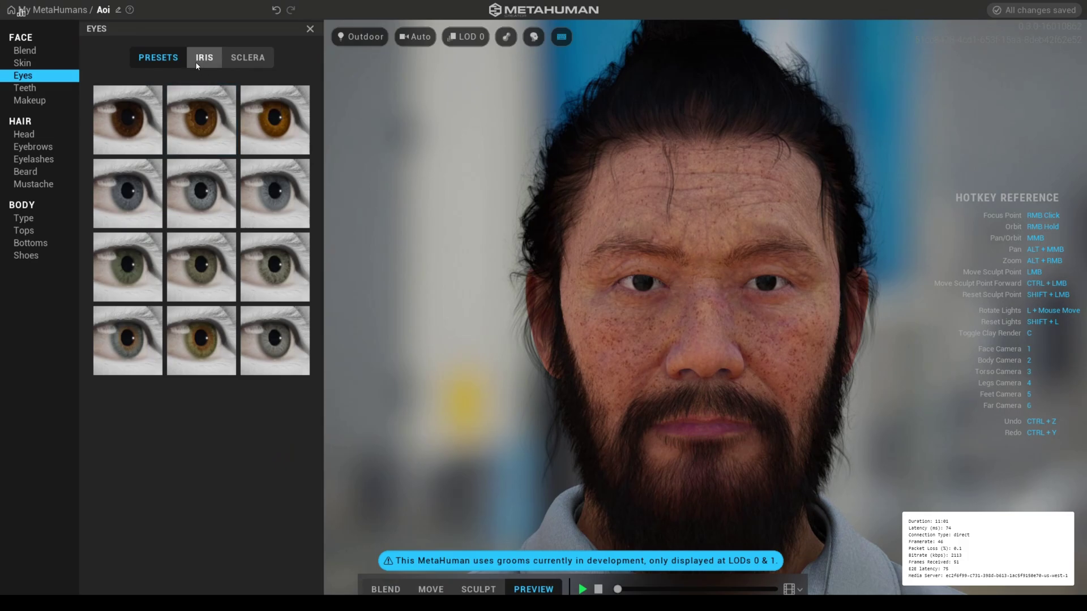
click(266, 190)
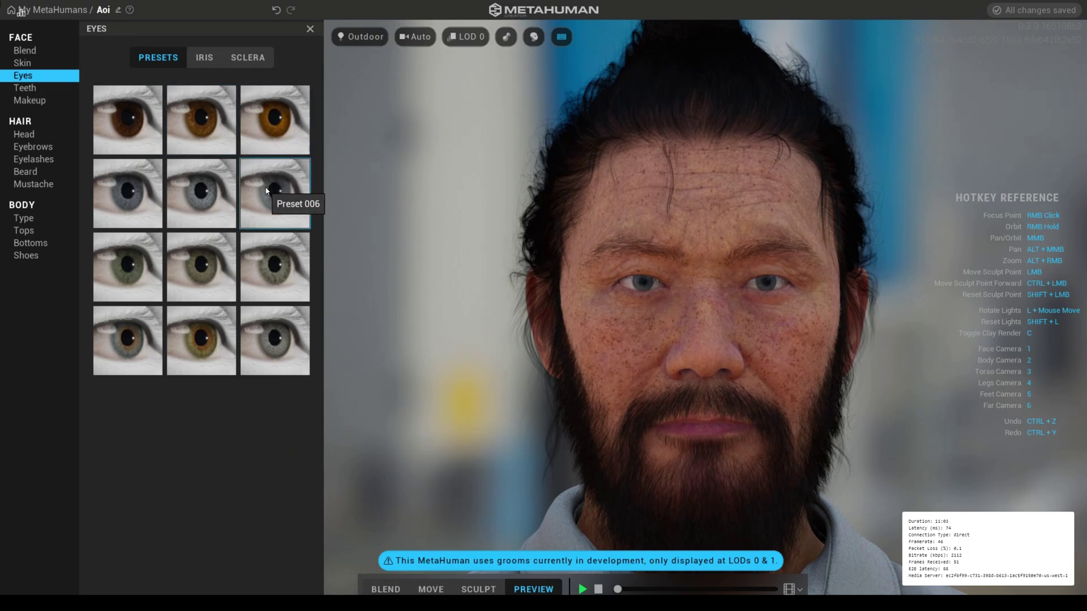
click(205, 57)
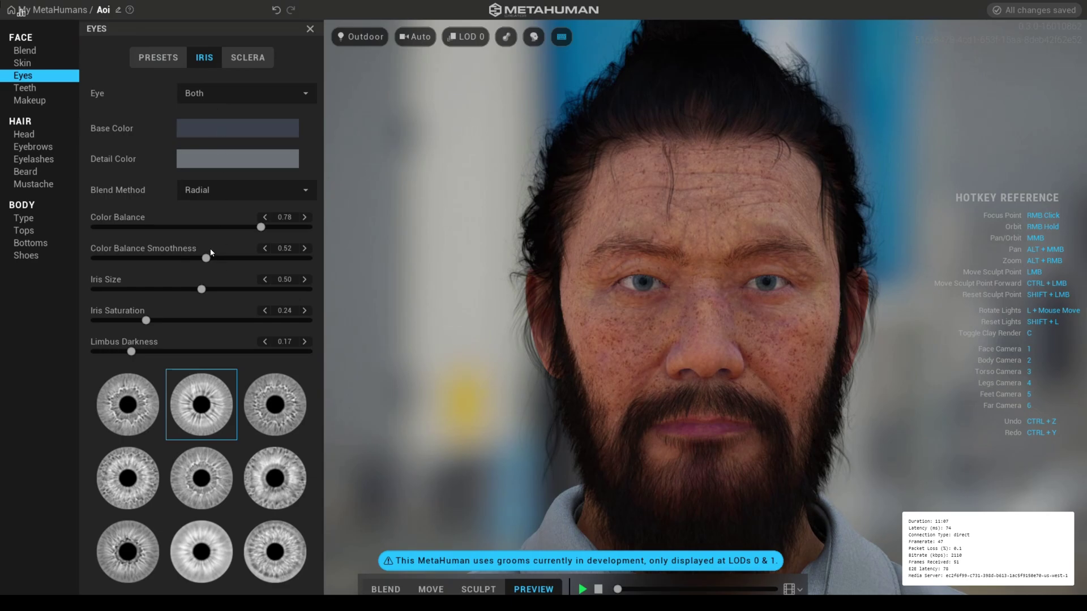
key(3)
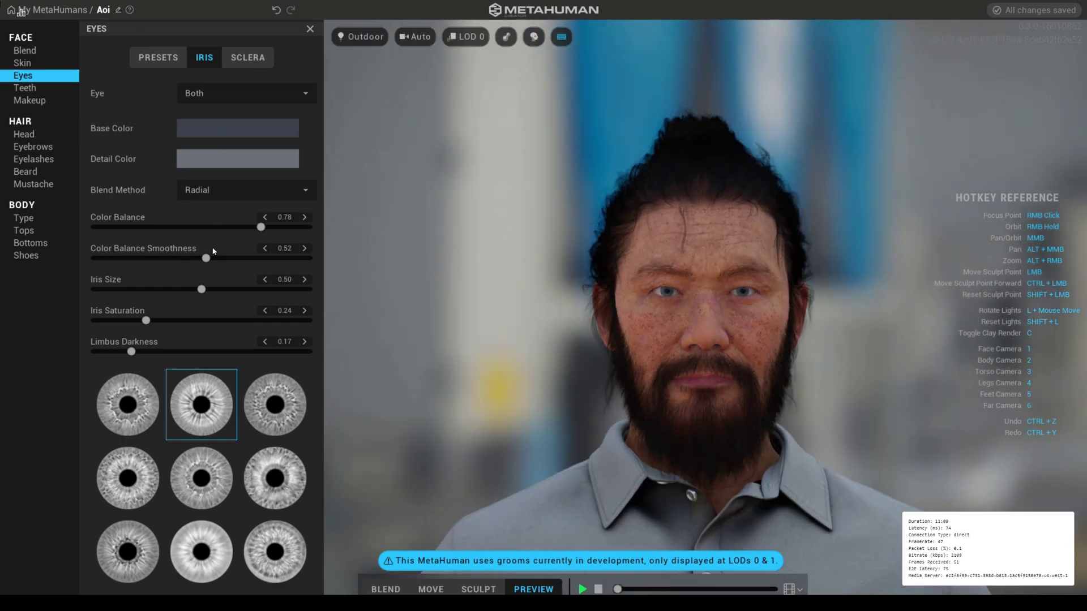
key(1)
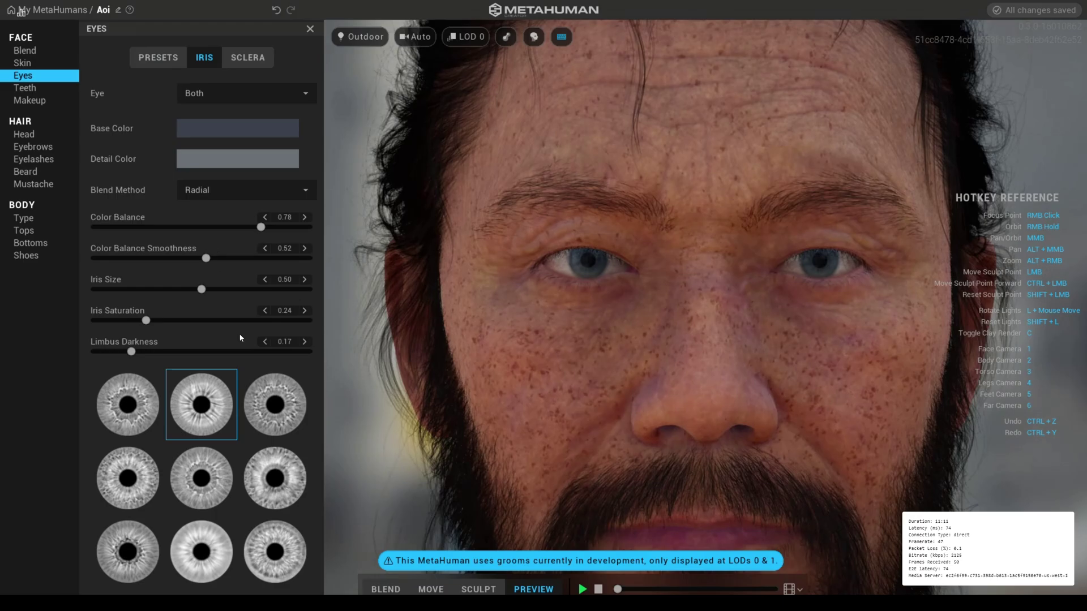
click(217, 540)
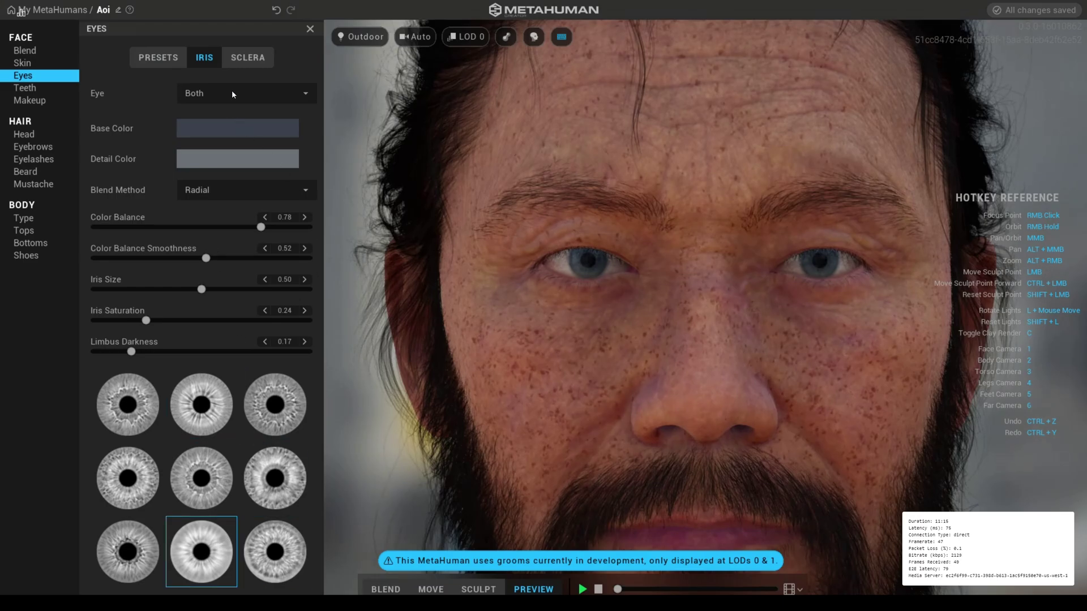
click(229, 188)
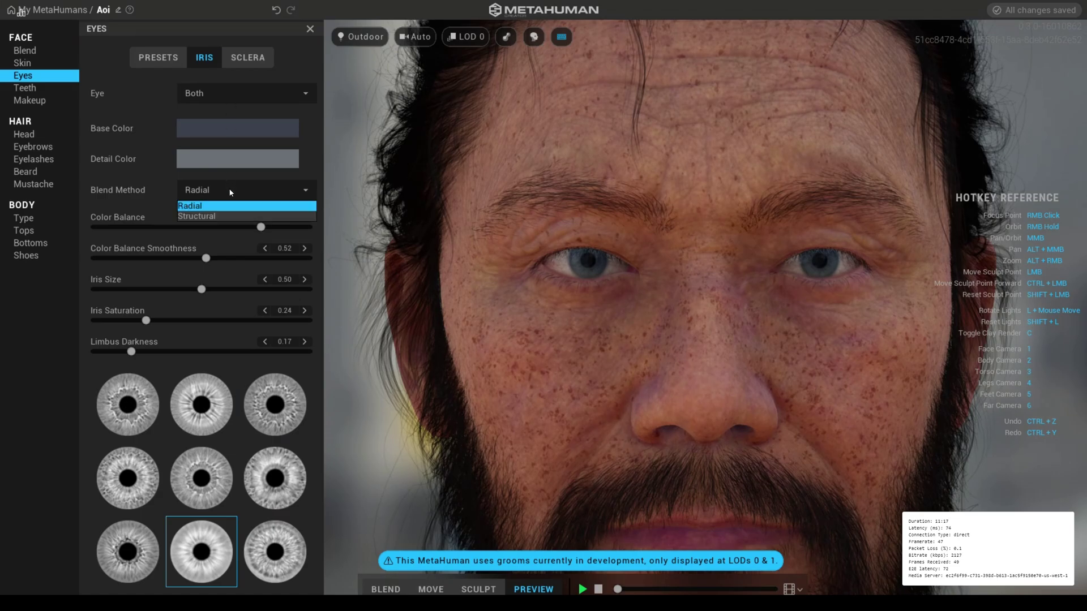
click(229, 188)
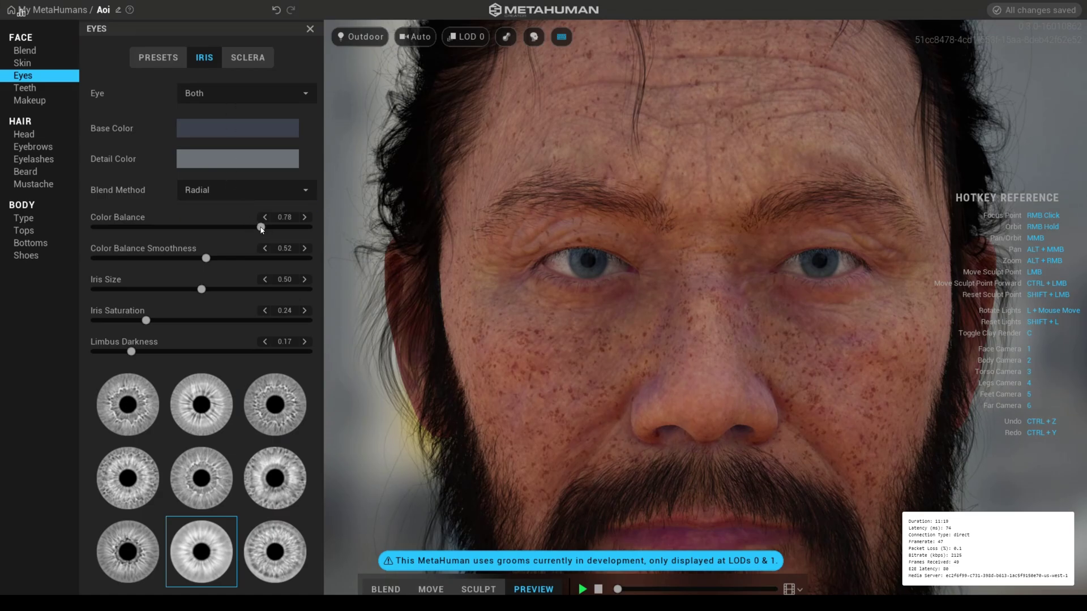
Set the sclera brightness to 0.53 and the veins rotation to 0.06 for both eyes, and raise the vascularity.
click(251, 63)
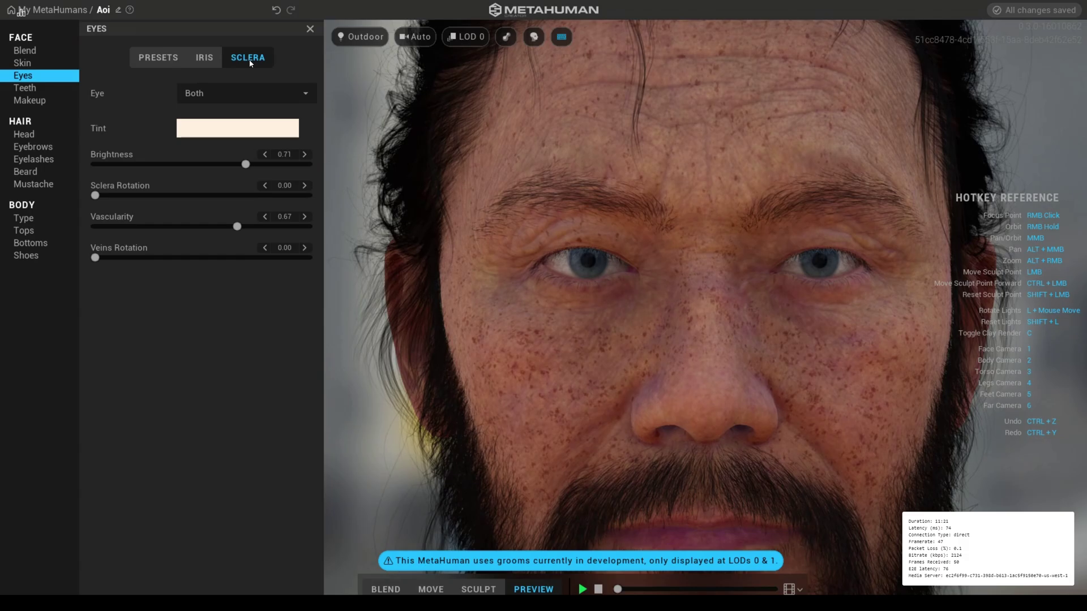
click(226, 94)
click(226, 95)
drag(240, 166, 205, 167)
drag(118, 257, 249, 260)
drag(141, 258, 81, 253)
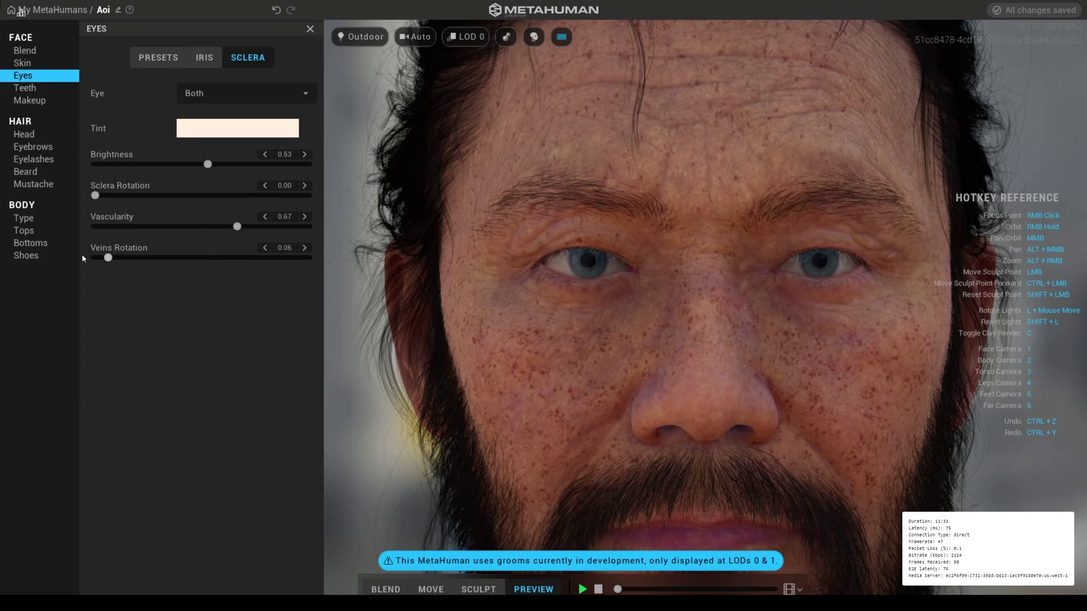
click(243, 226)
drag(242, 228, 345, 231)
Try the first iris pattern and the last one in the third row, and apply the last eye preset.
click(204, 58)
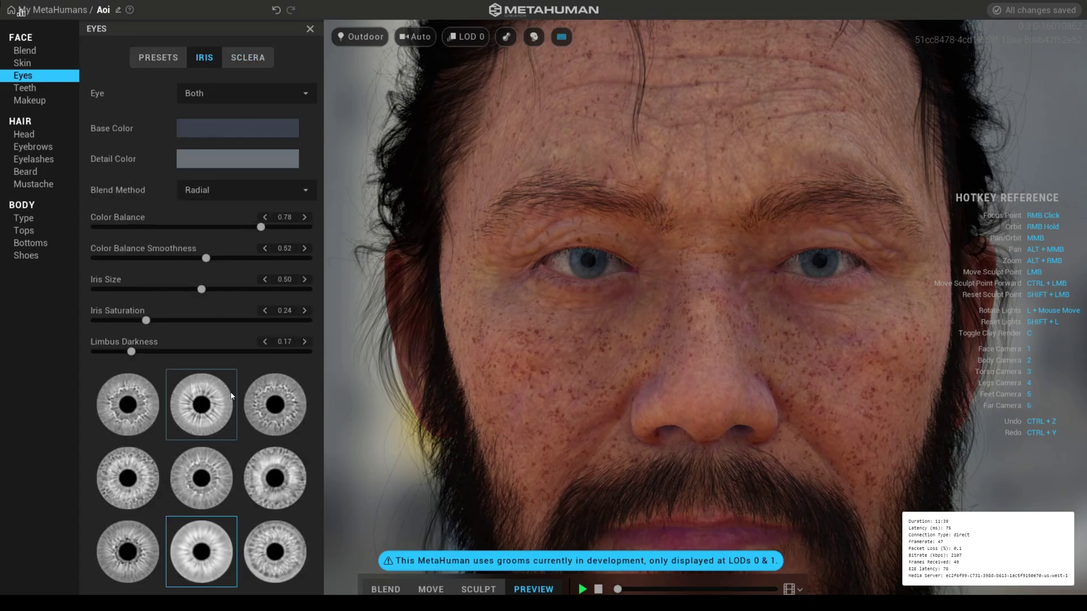
click(137, 393)
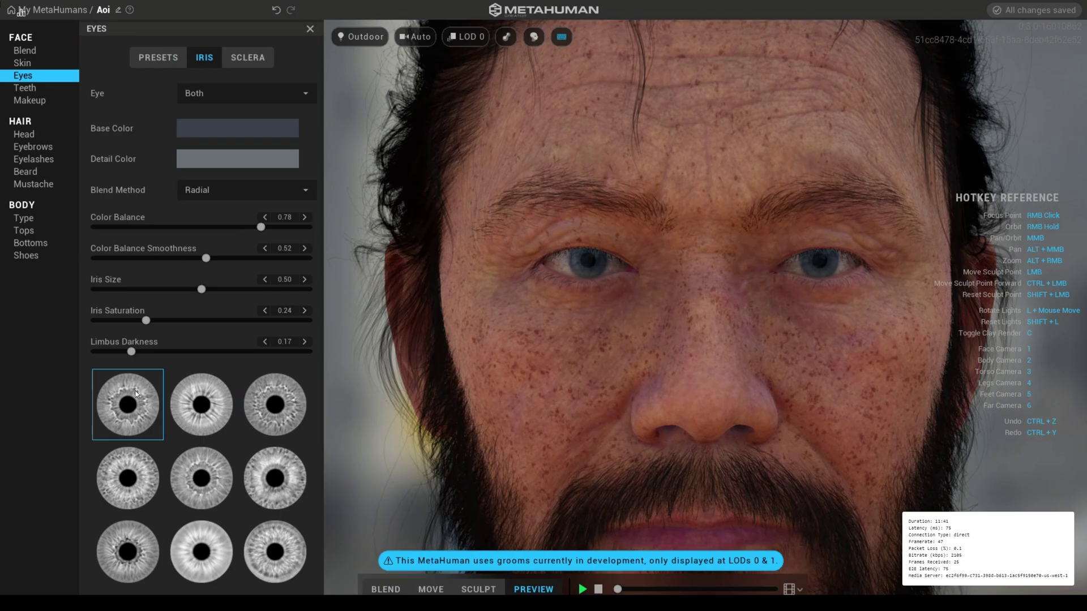
click(274, 552)
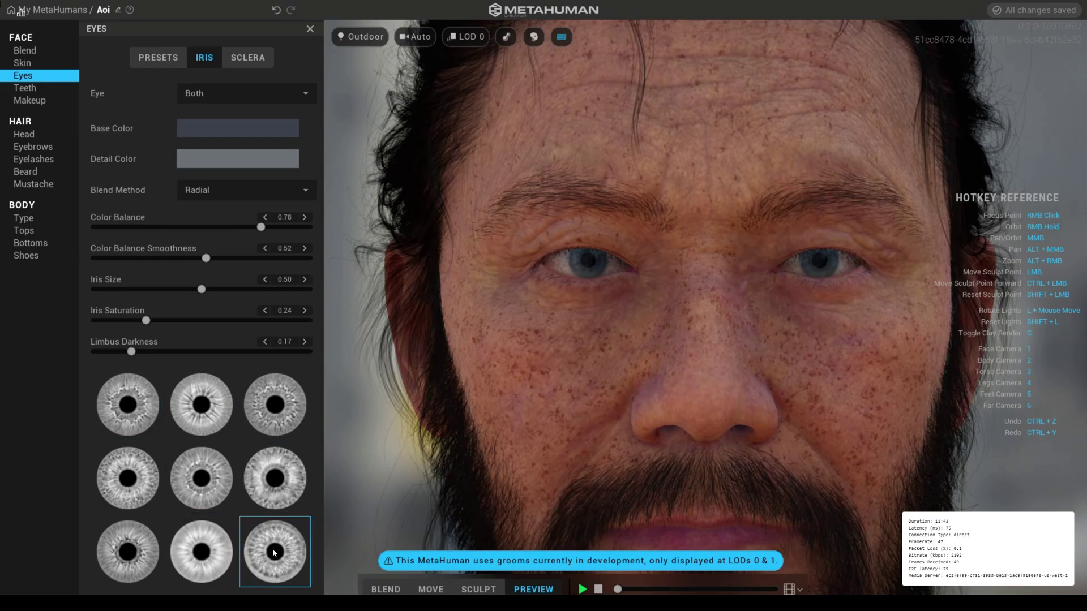
scroll(666, 281, down, 5)
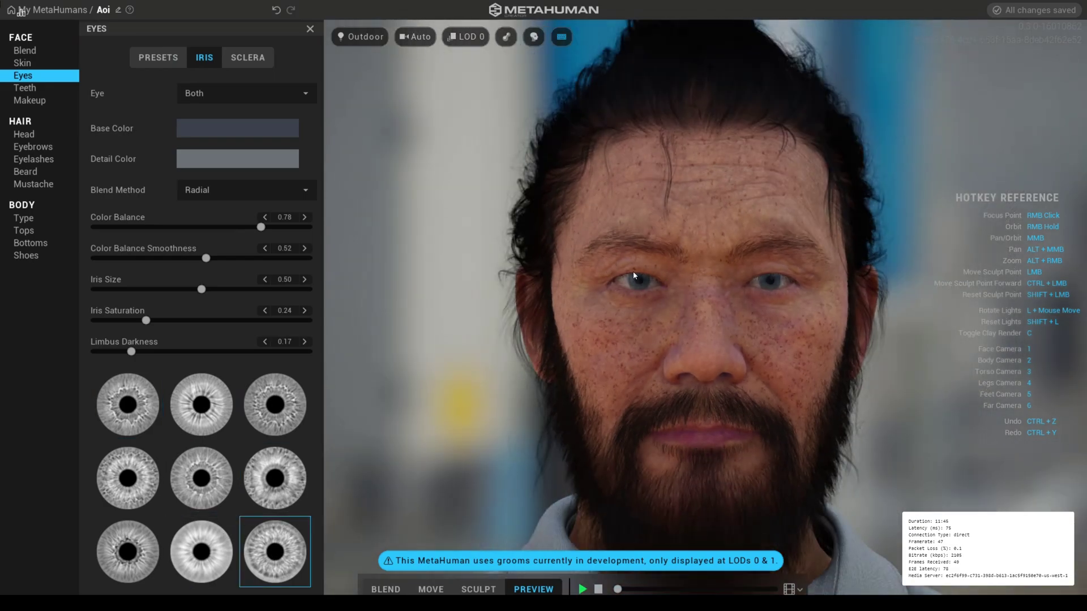
click(154, 60)
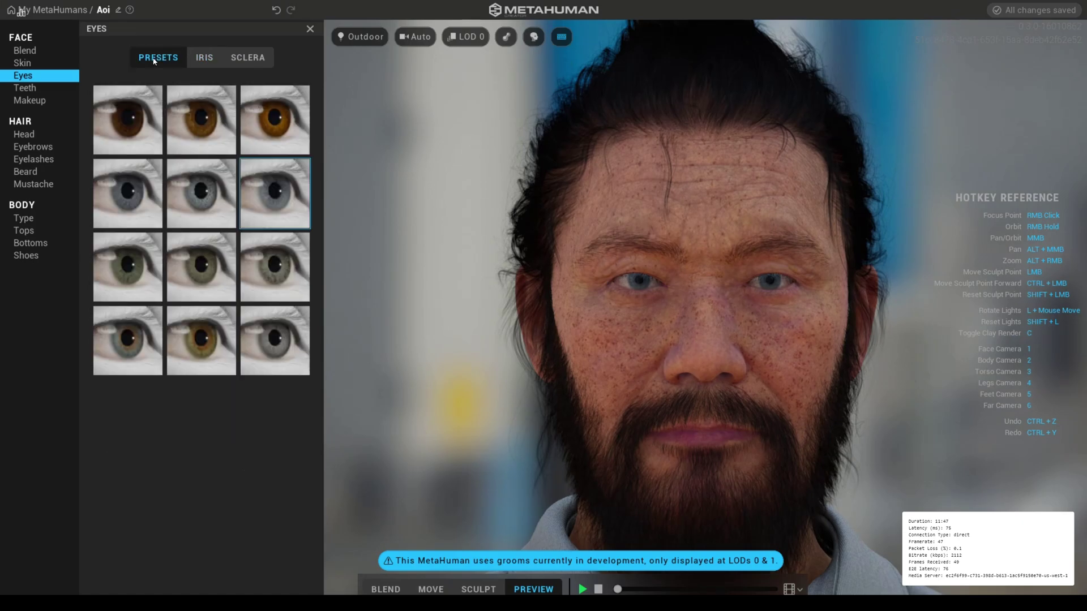
click(279, 334)
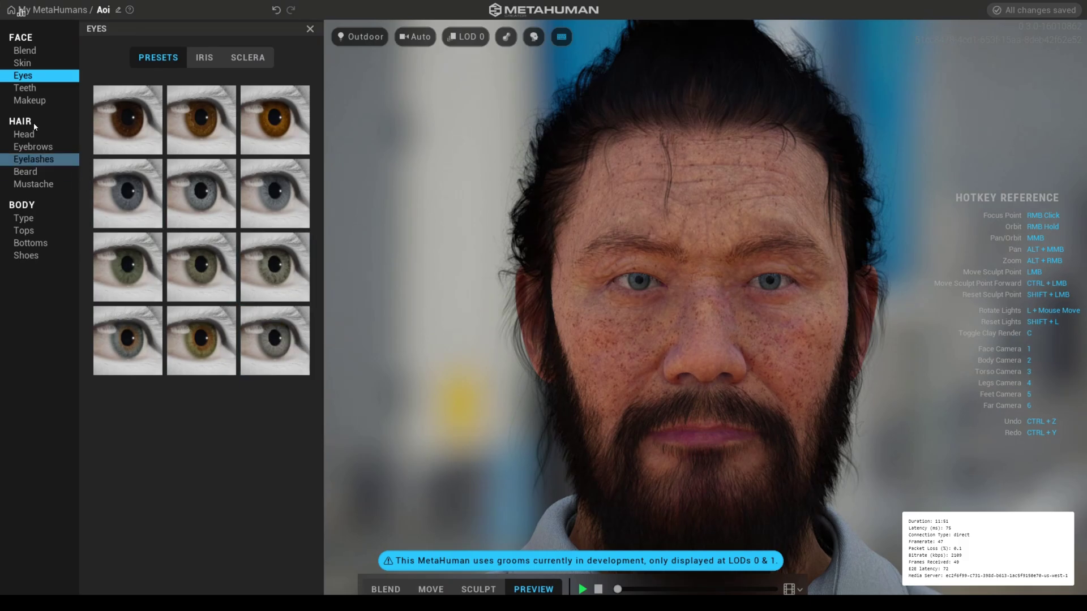
Open the jaw slightly in the teeth settings, try a different tooth spacing, and set the spacing back to 0.
click(37, 89)
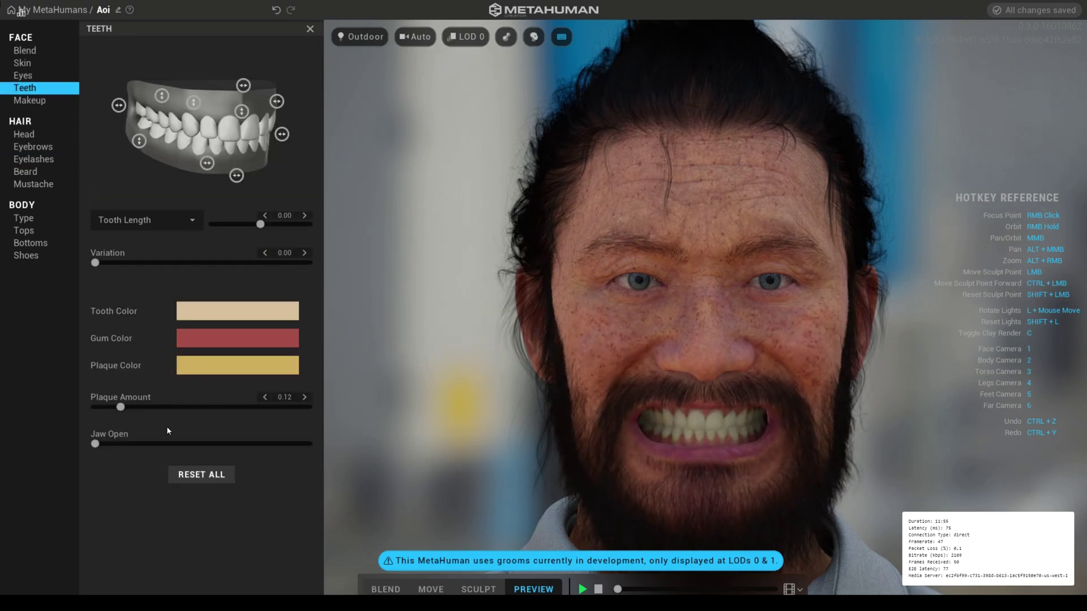
mouse_move(98, 447)
mouse_down()
mouse_move(284, 451)
mouse_move(92, 443)
mouse_move(103, 443)
mouse_up()
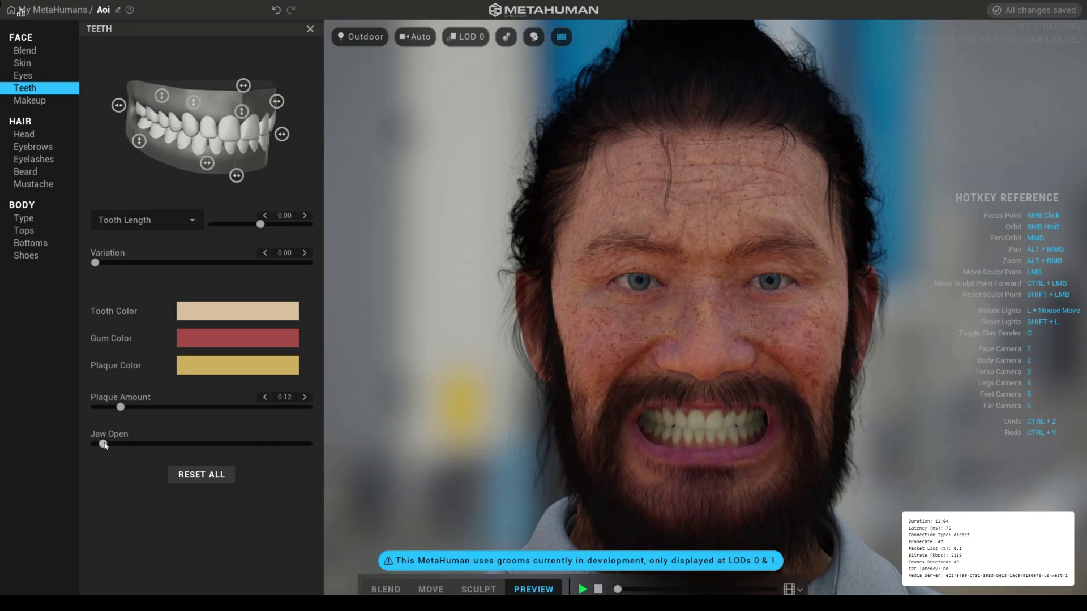
click(169, 215)
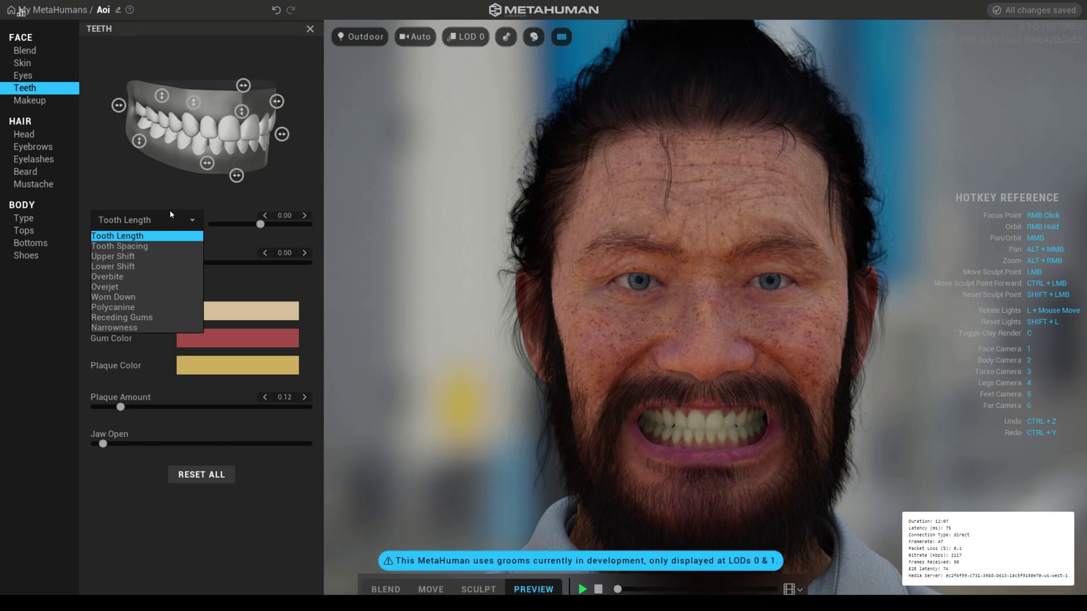
click(140, 246)
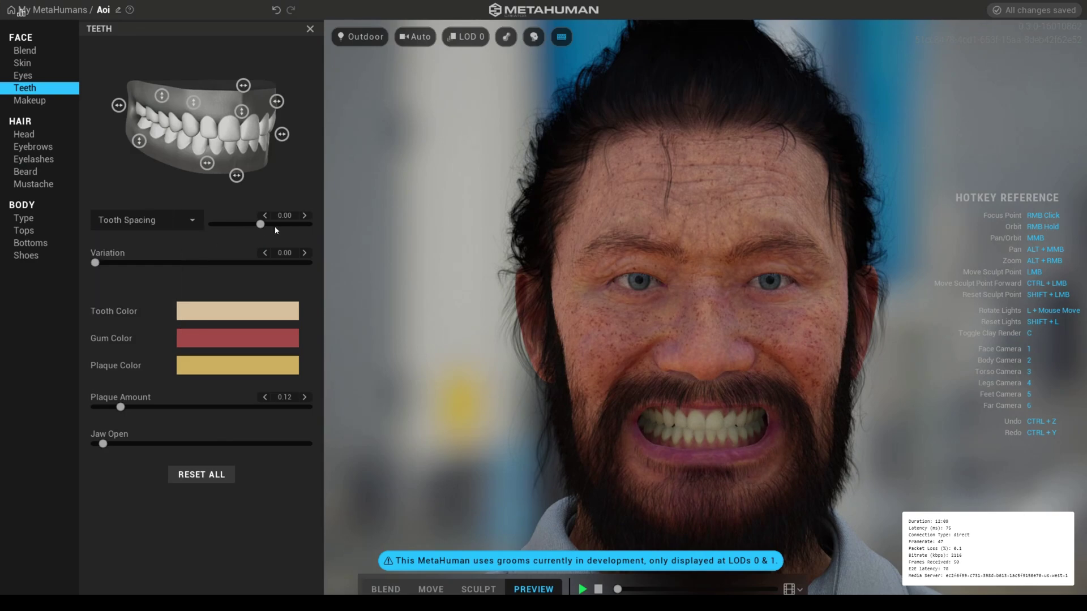
mouse_move(276, 229)
mouse_down()
mouse_move(324, 234)
mouse_move(192, 223)
mouse_move(291, 218)
mouse_up()
double_click(284, 217)
click(284, 218)
double_click(285, 218)
text(0)
key(Return)
Close the jaw fully and set the plaque amount of the teeth to 0.09.
drag(103, 445, 95, 445)
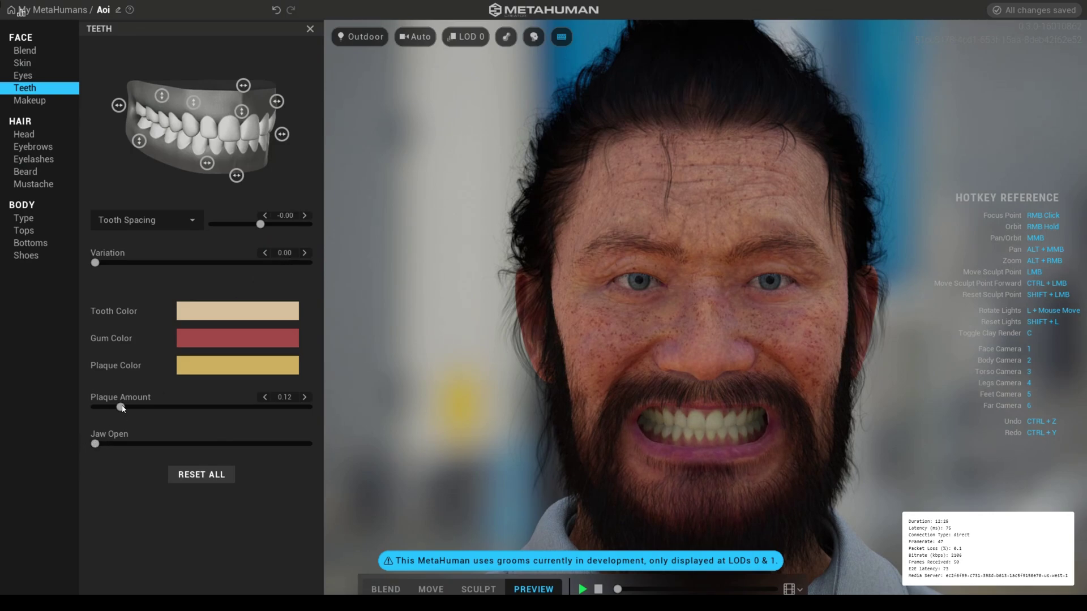
mouse_move(120, 408)
mouse_down()
mouse_move(104, 408)
mouse_move(113, 402)
mouse_up()
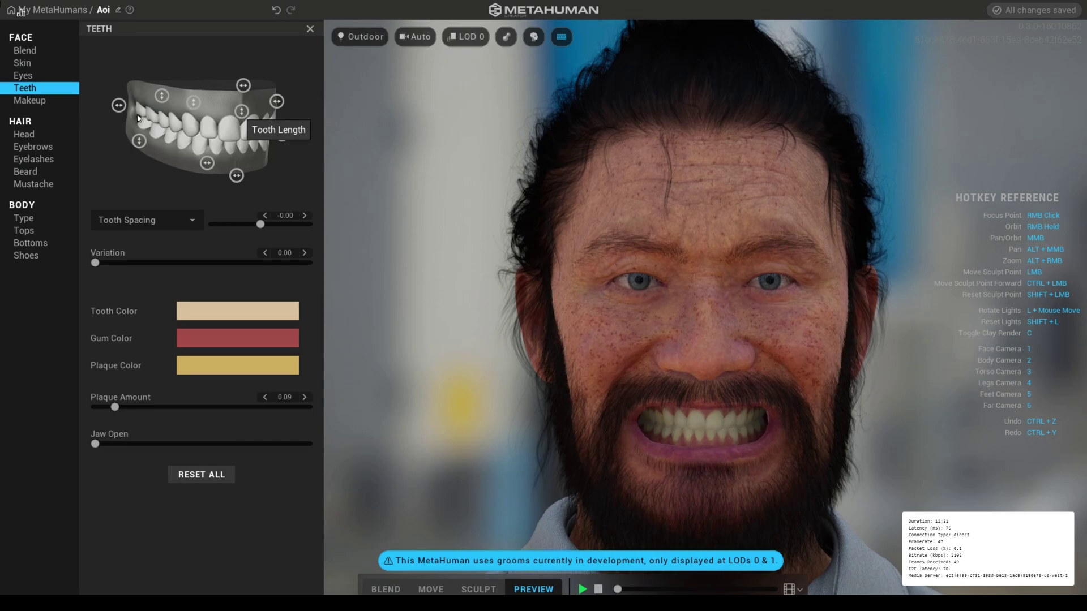
Try the Dramatic Smudge eye makeup and replace it with Soft Smokey.
click(47, 102)
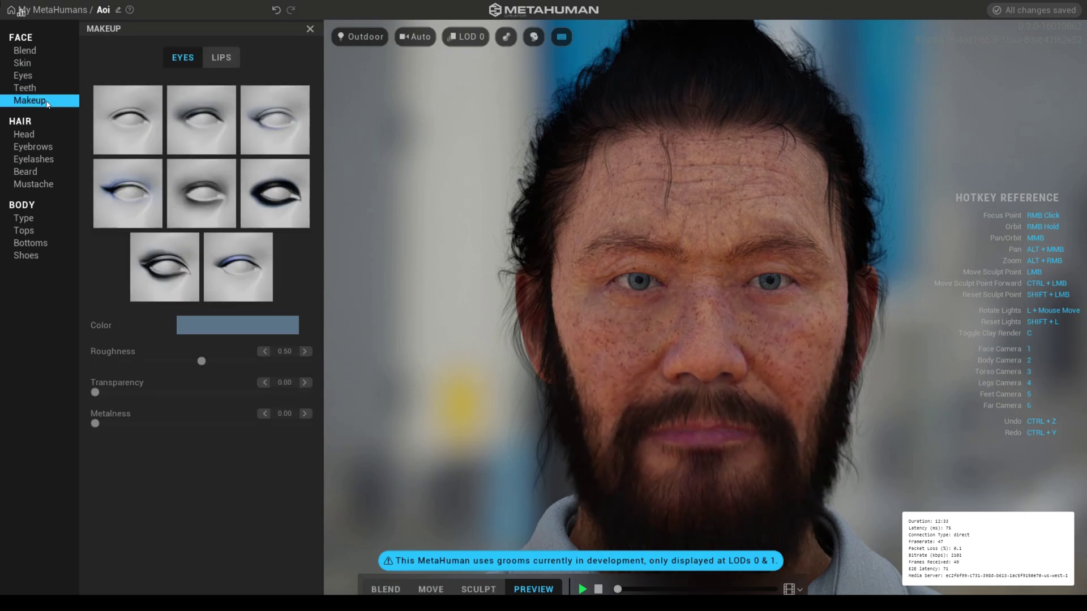
click(29, 89)
click(29, 100)
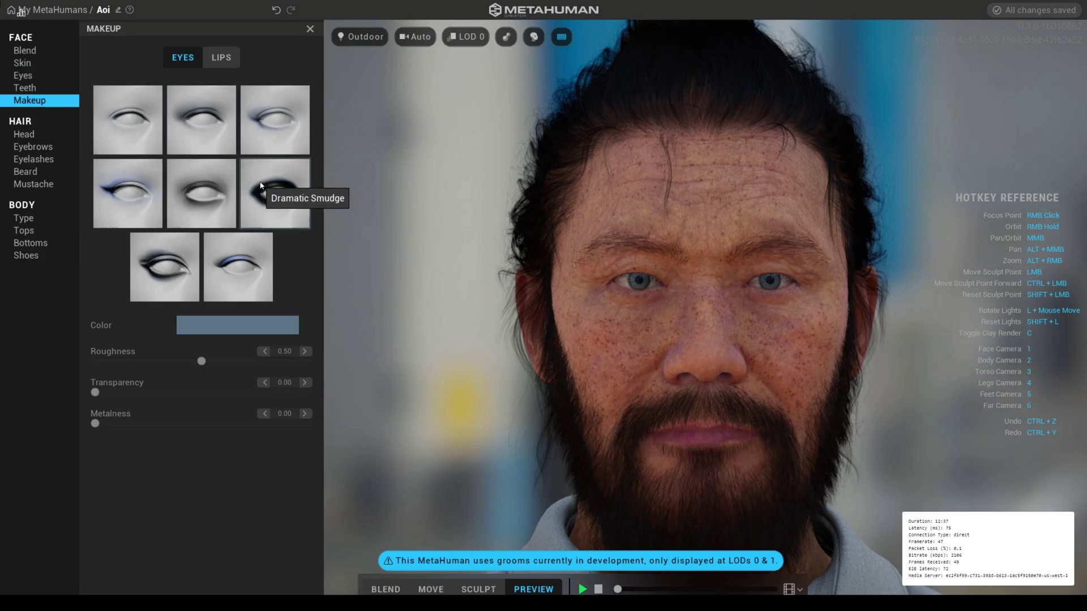
click(261, 186)
click(204, 120)
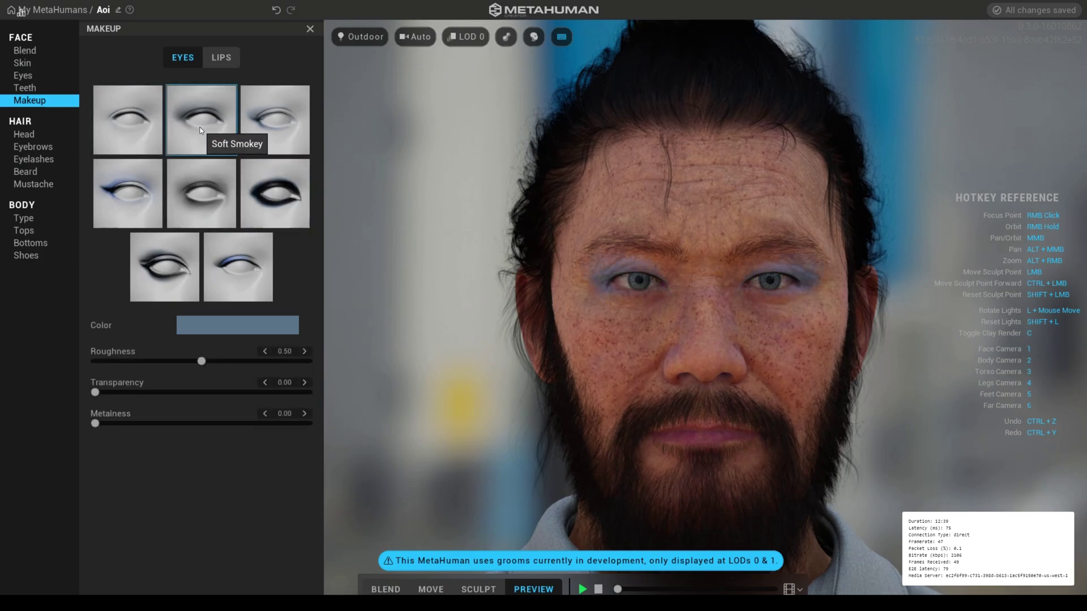
Try several eye makeup presets, including Cat Eye, Double Mod, Classic Bar, Dramatic Smudge and Full Thin Liner.
click(130, 123)
click(131, 185)
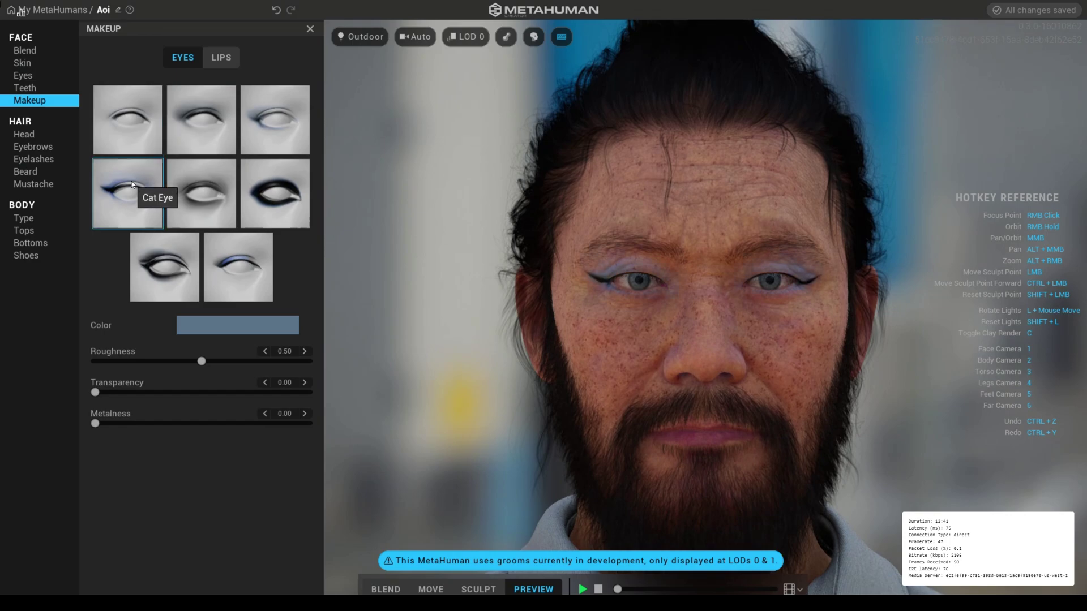
click(195, 186)
click(178, 244)
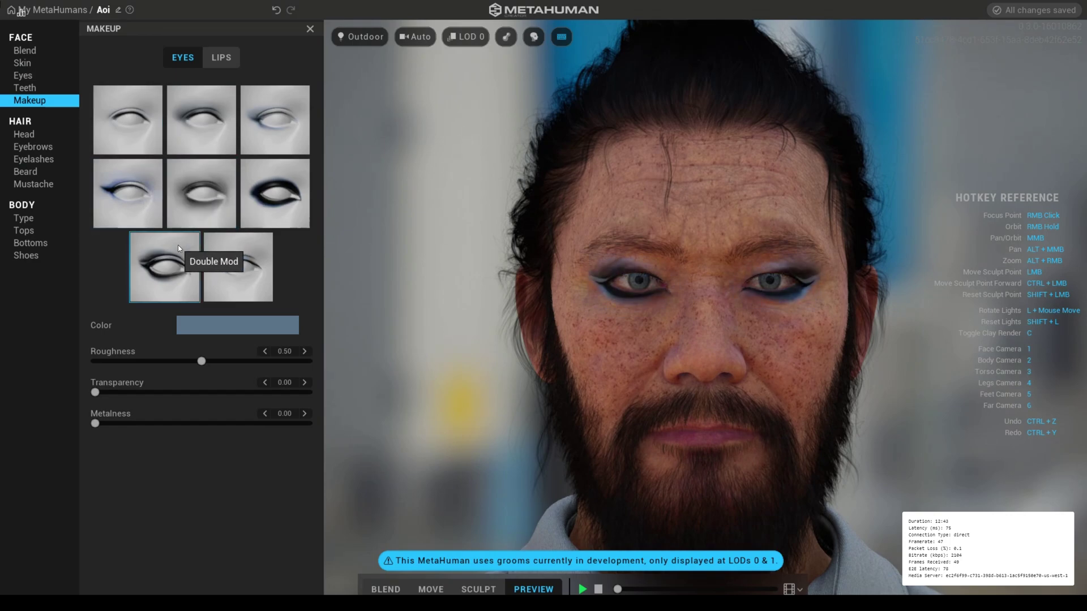
click(240, 260)
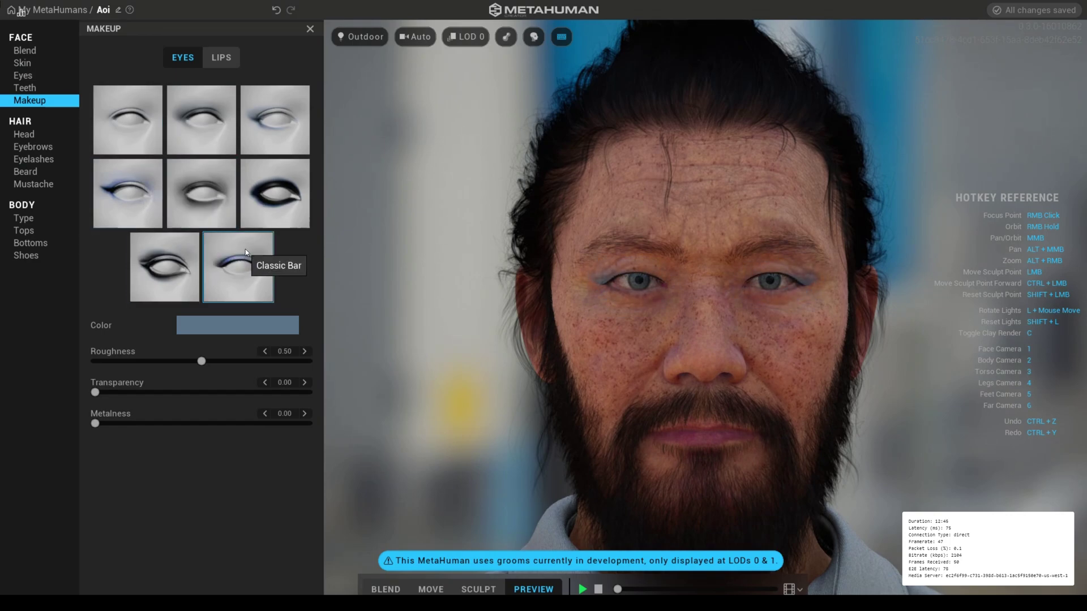
click(266, 190)
click(273, 127)
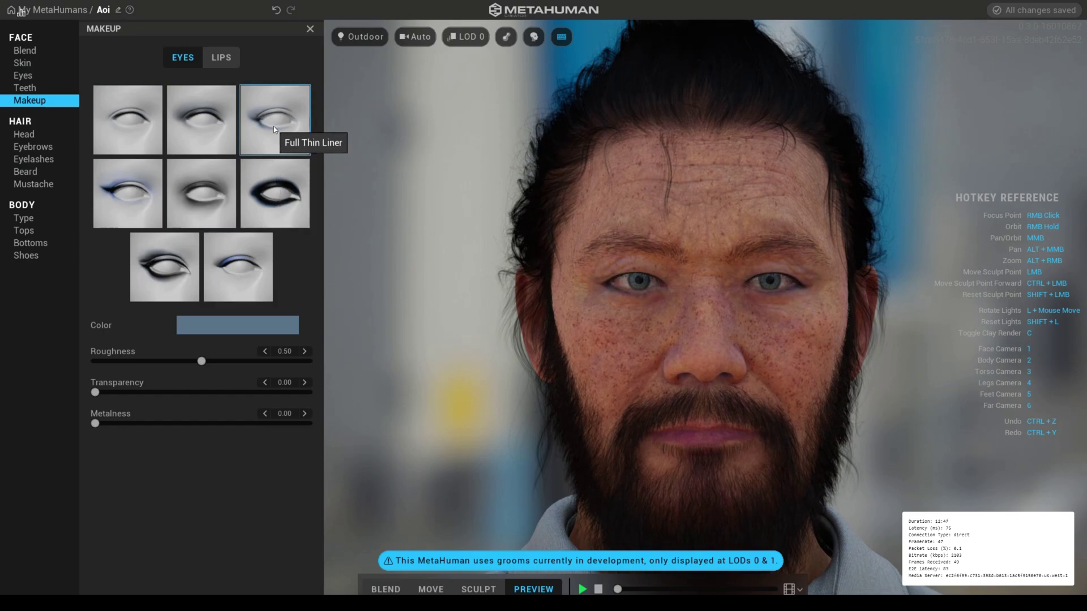
Try the Dramatic Smudge and Double Mod eye makeup again and remove the eye makeup altogether.
click(275, 192)
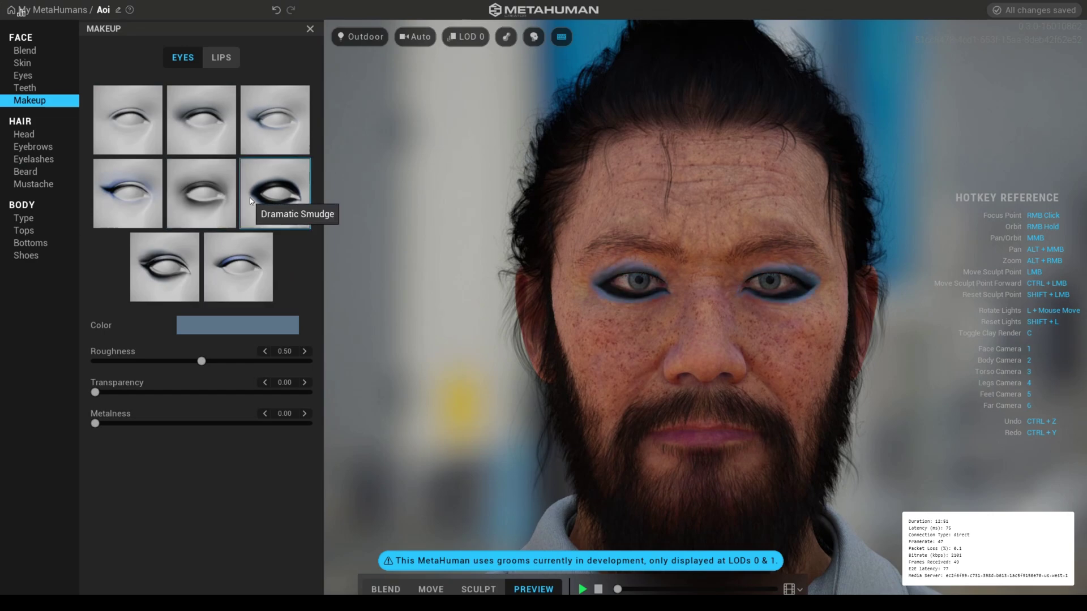
click(146, 277)
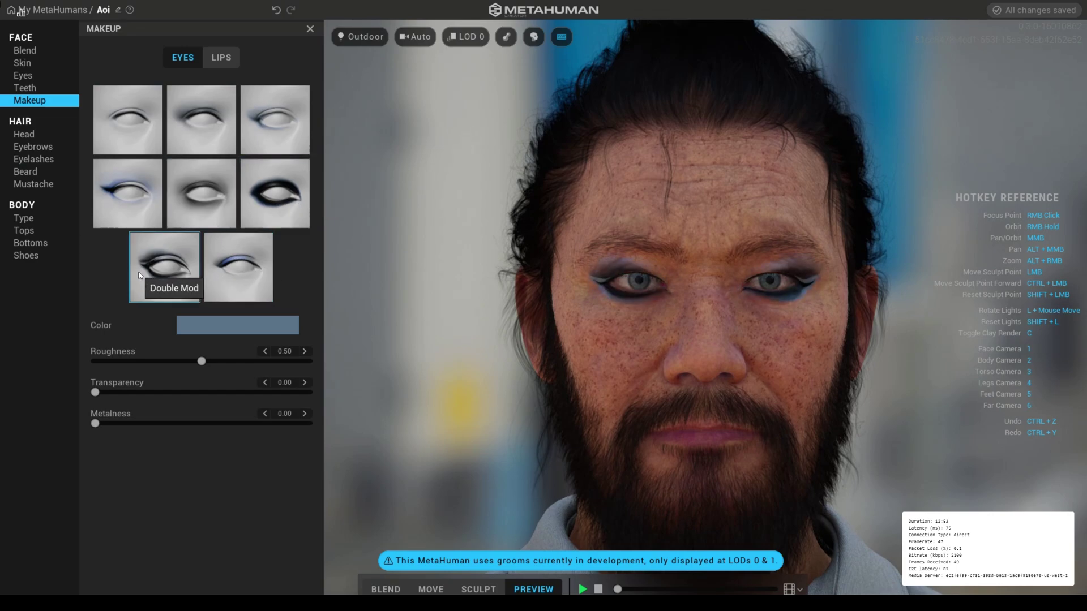
click(146, 278)
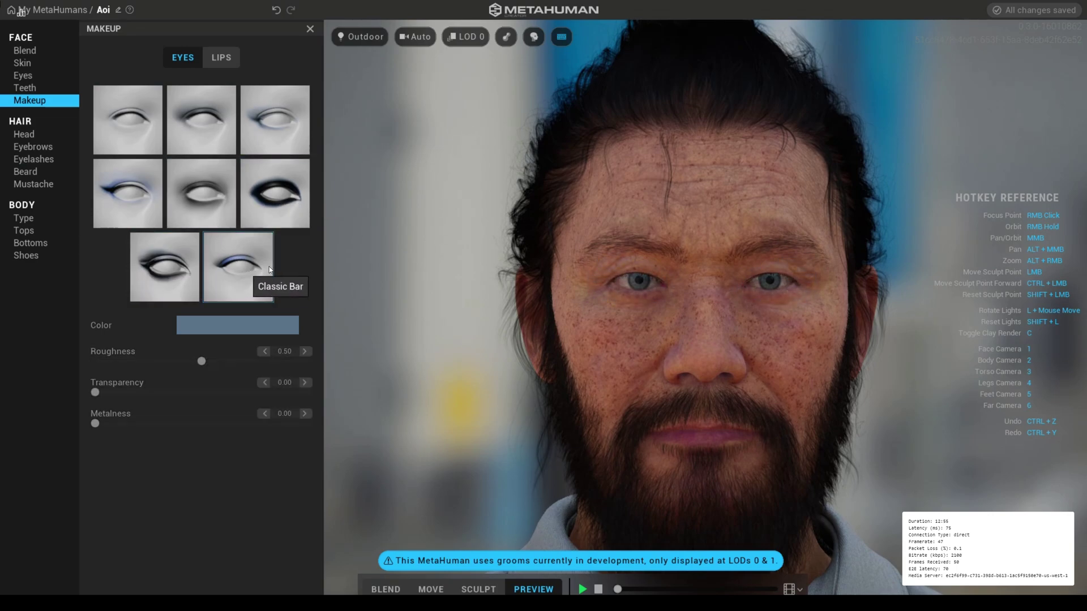
Apply the third head hairstyle in the third row and examine it from the side.
click(26, 134)
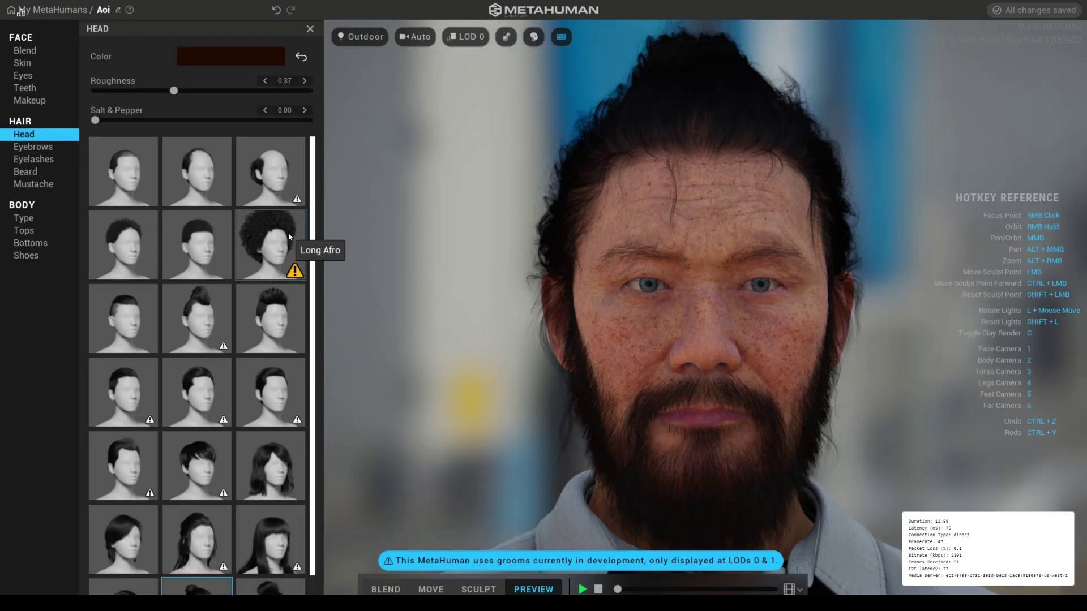
click(292, 300)
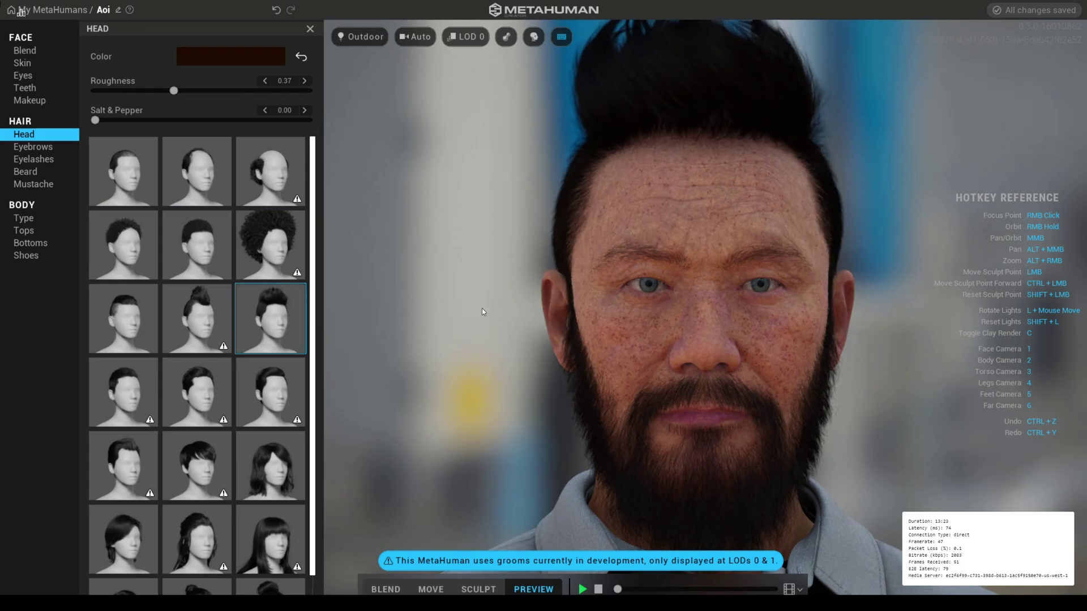
right_drag(541, 286, 807, 331)
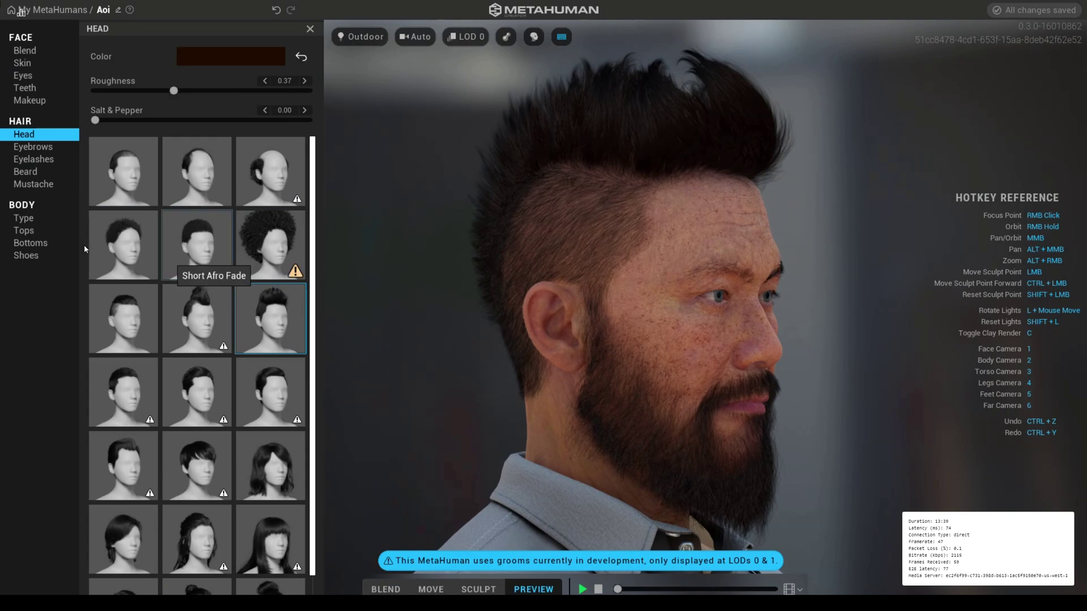
scroll(300, 333, down, 1)
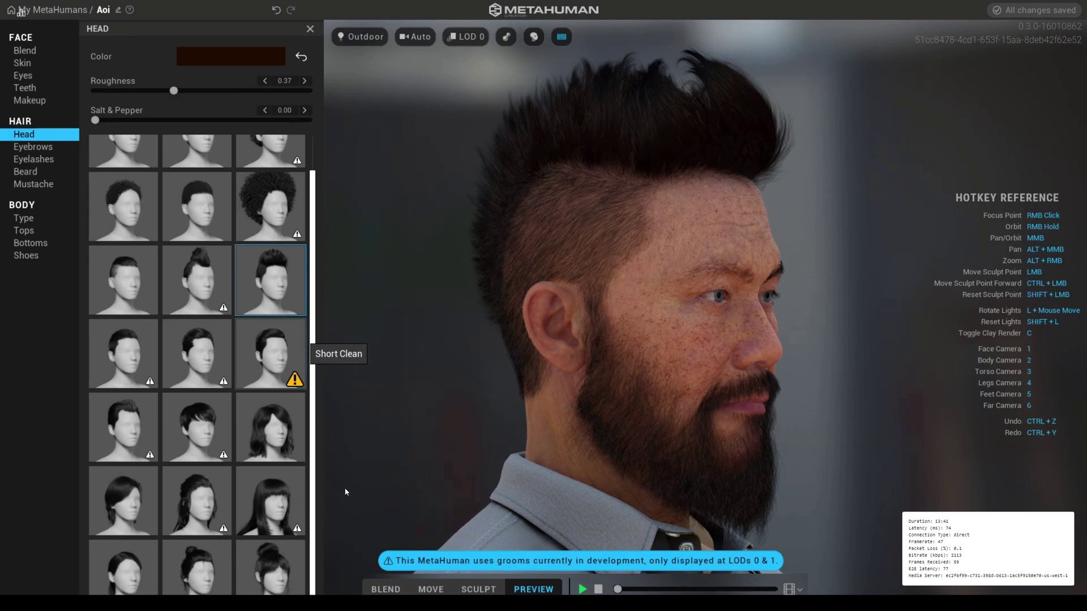
scroll(280, 408, up, 1)
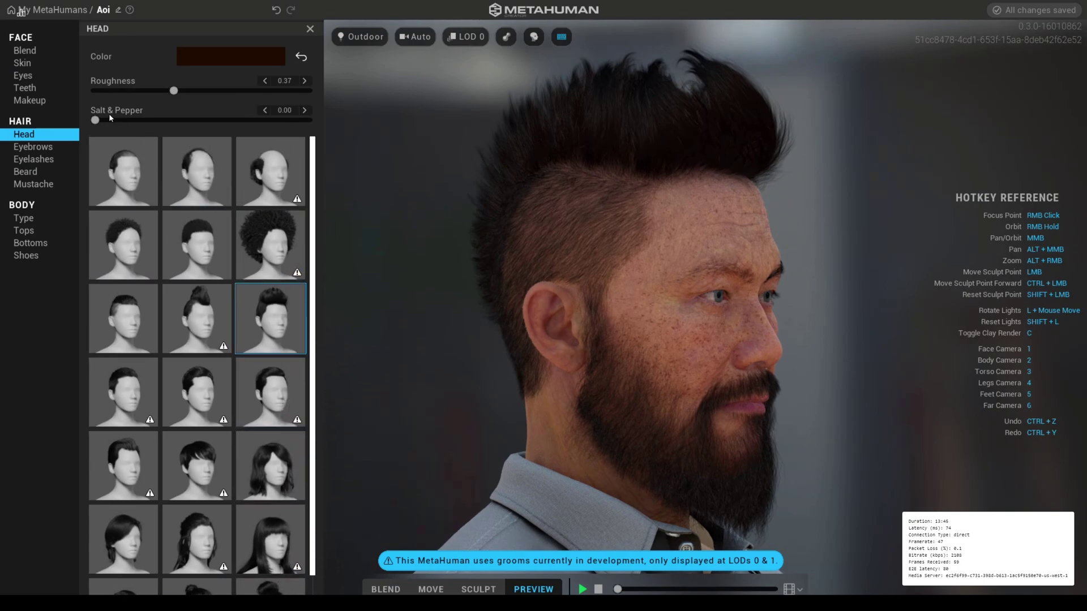
Try the Salt & Pepper amount of the head hair, set it back to 0.00, and inspect the hair.
drag(95, 120, 74, 128)
right_drag(636, 290, 622, 149)
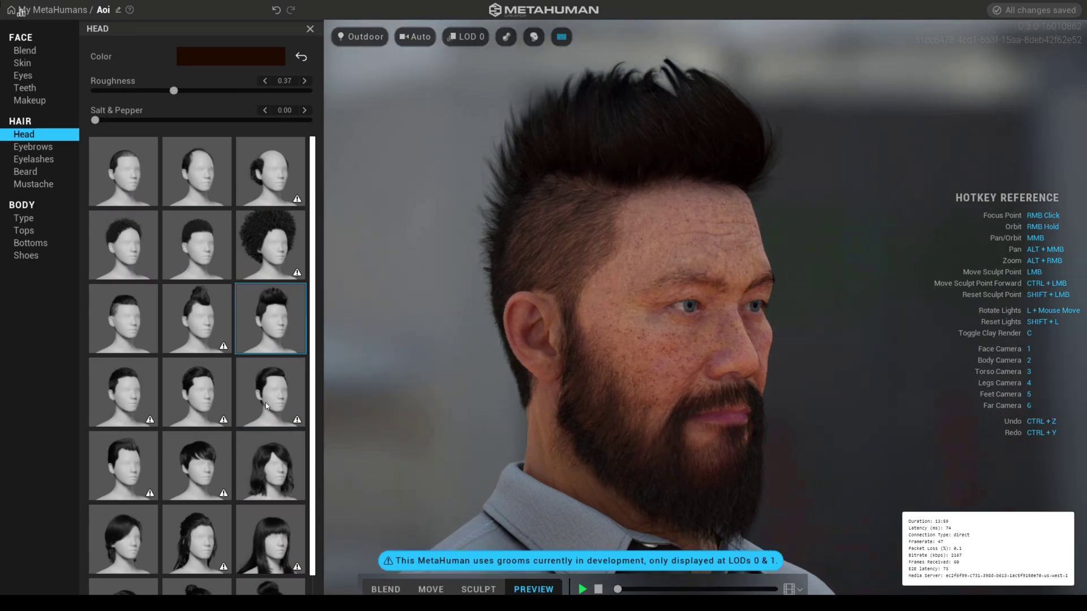
scroll(227, 408, down, 1)
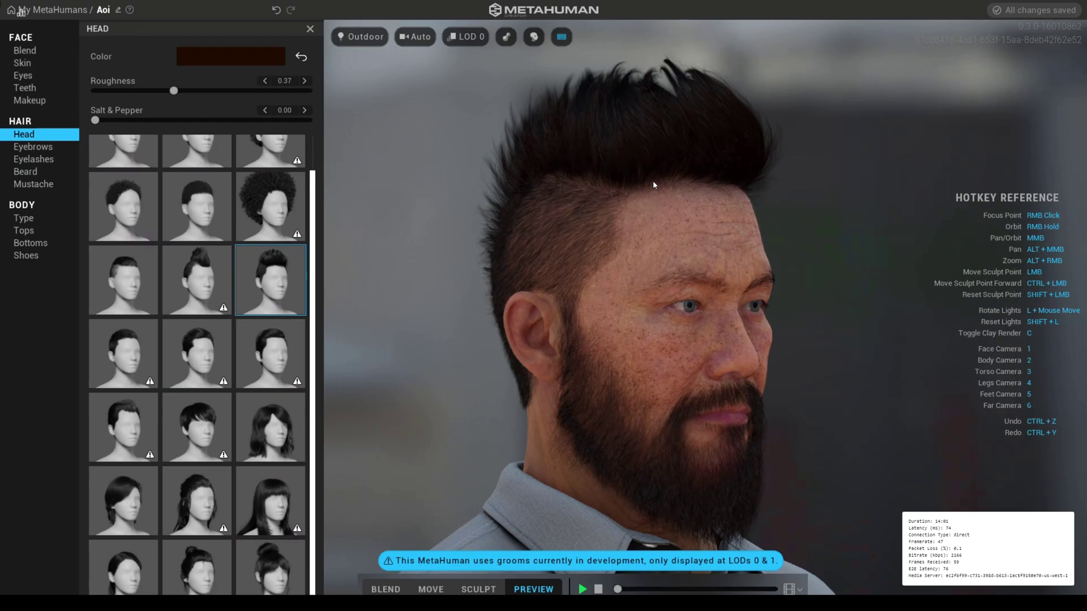
scroll(653, 184, up, 3)
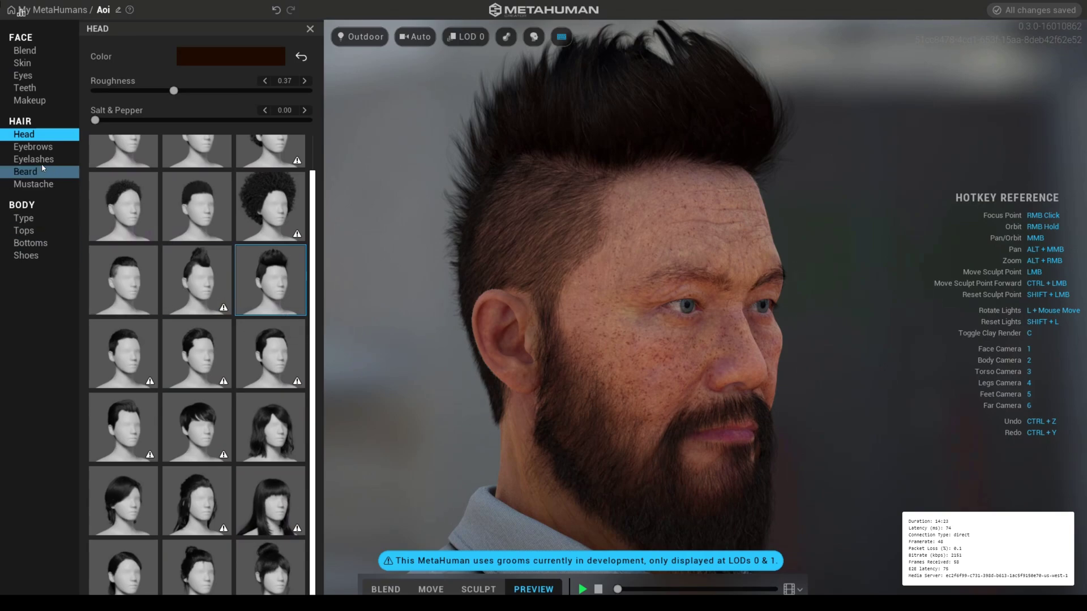
Apply the Medium Wide Eyebrows style and inspect the eyebrows on the face.
click(29, 152)
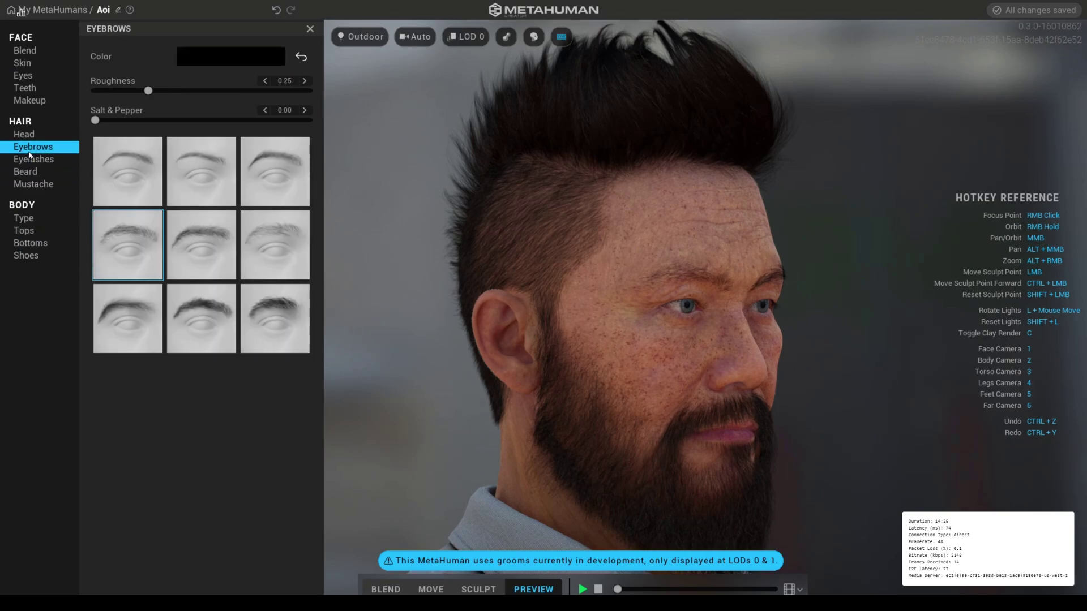
click(274, 335)
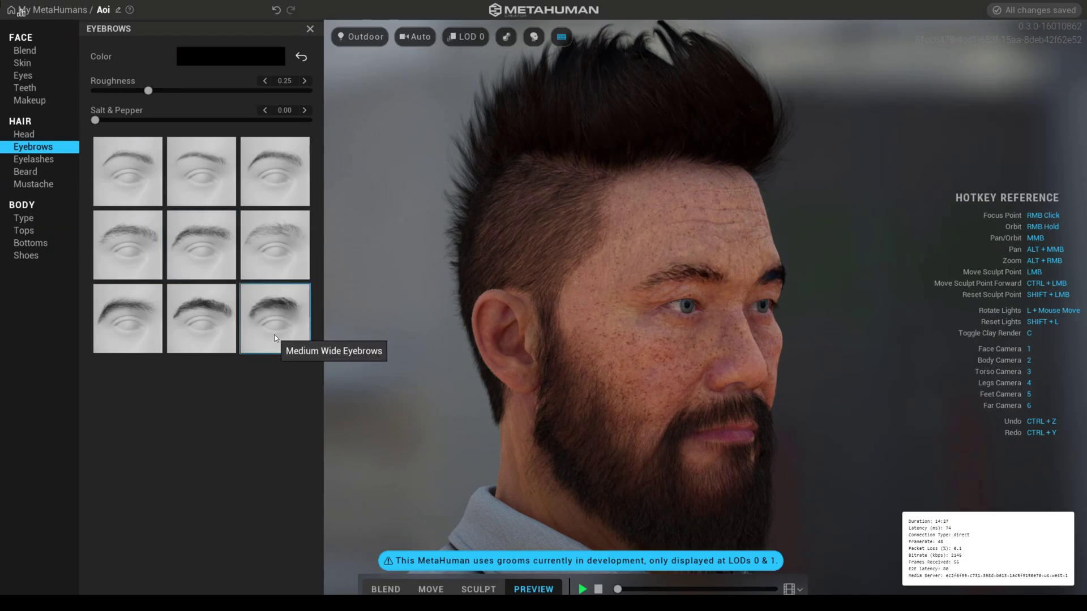
mouse_move(633, 314)
right_down()
mouse_move(487, 314)
mouse_move(628, 305)
right_up()
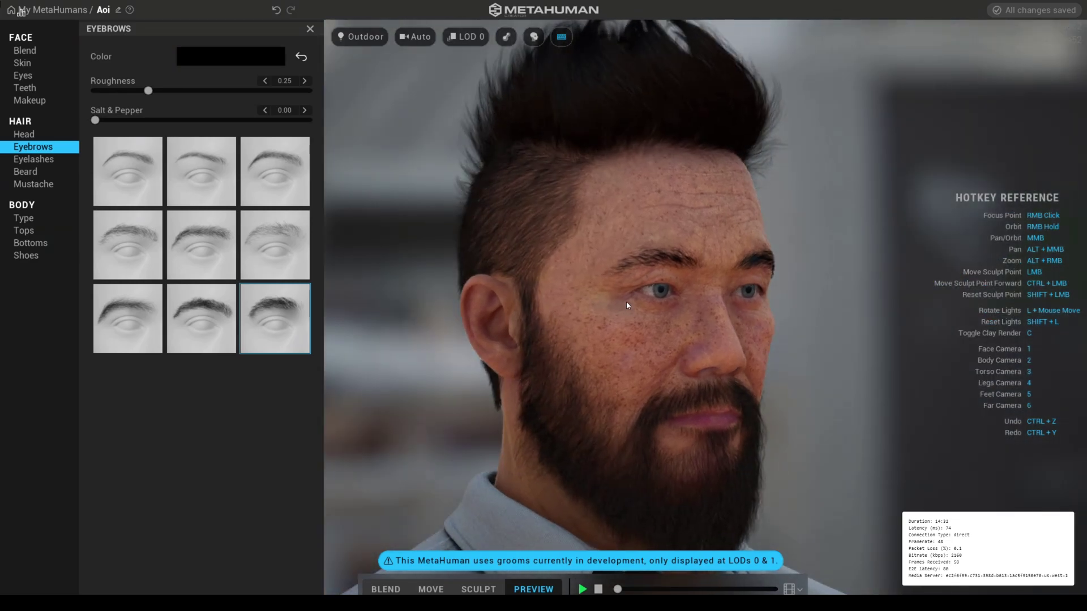
Apply the second eyelash style and enable its custom color settings, leaving Salt & Pepper at 0.00.
click(41, 161)
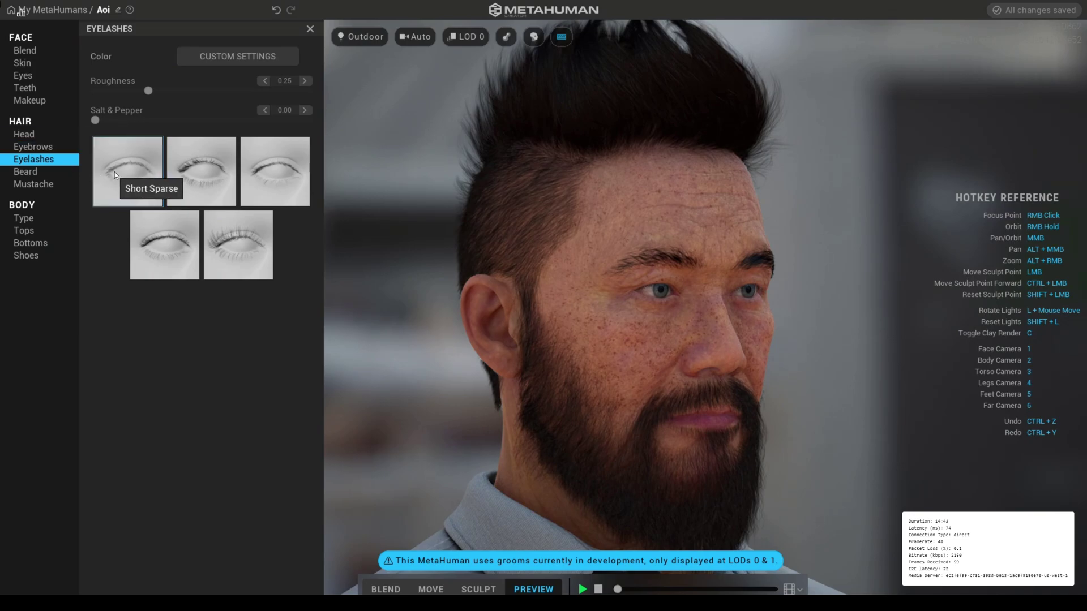
click(199, 170)
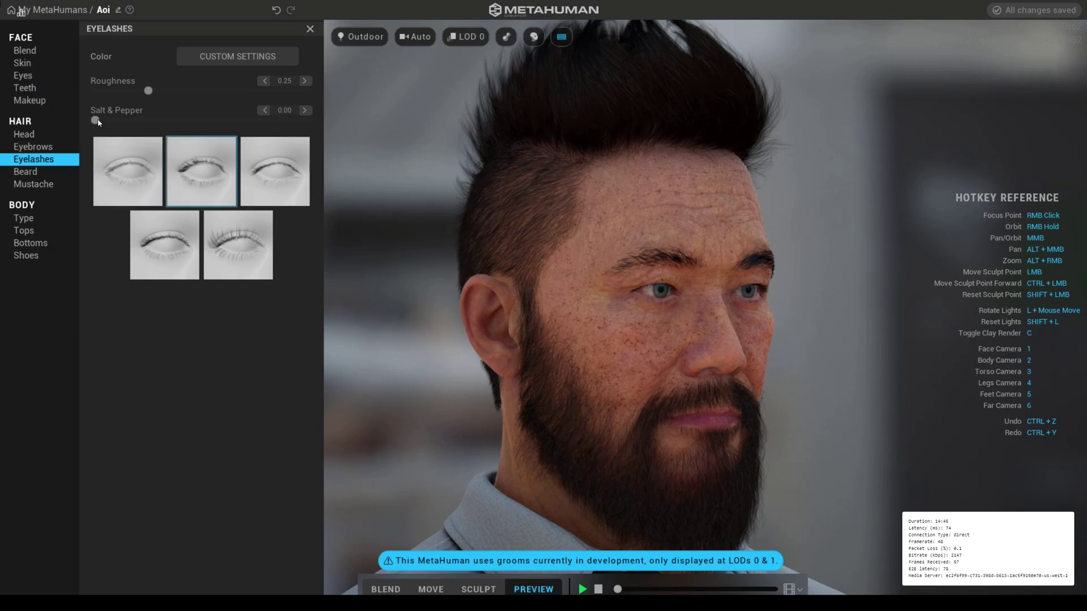
click(202, 58)
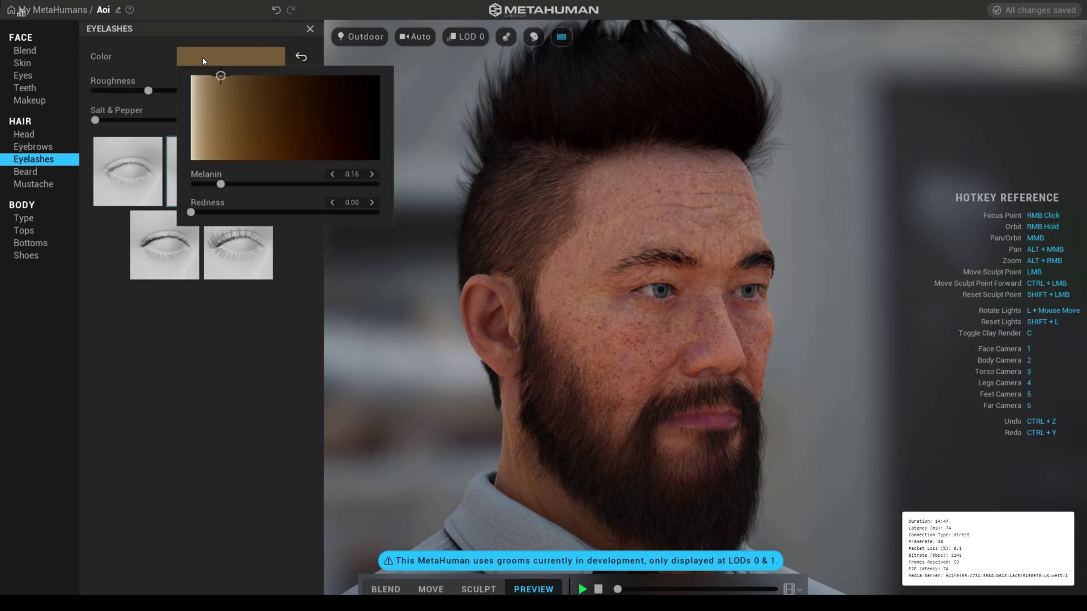
click(273, 341)
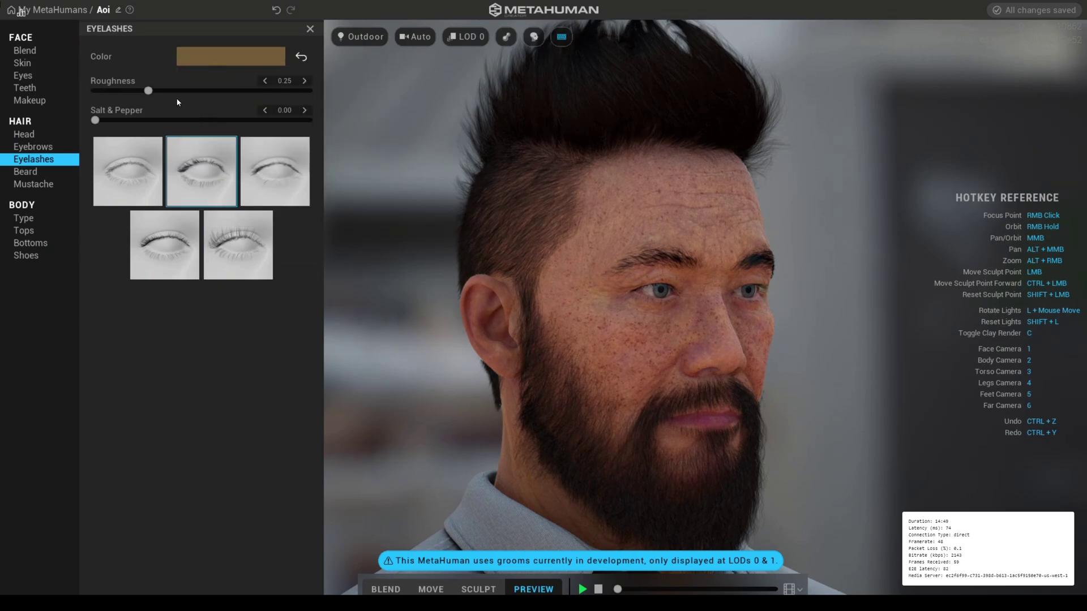
drag(177, 120, 62, 121)
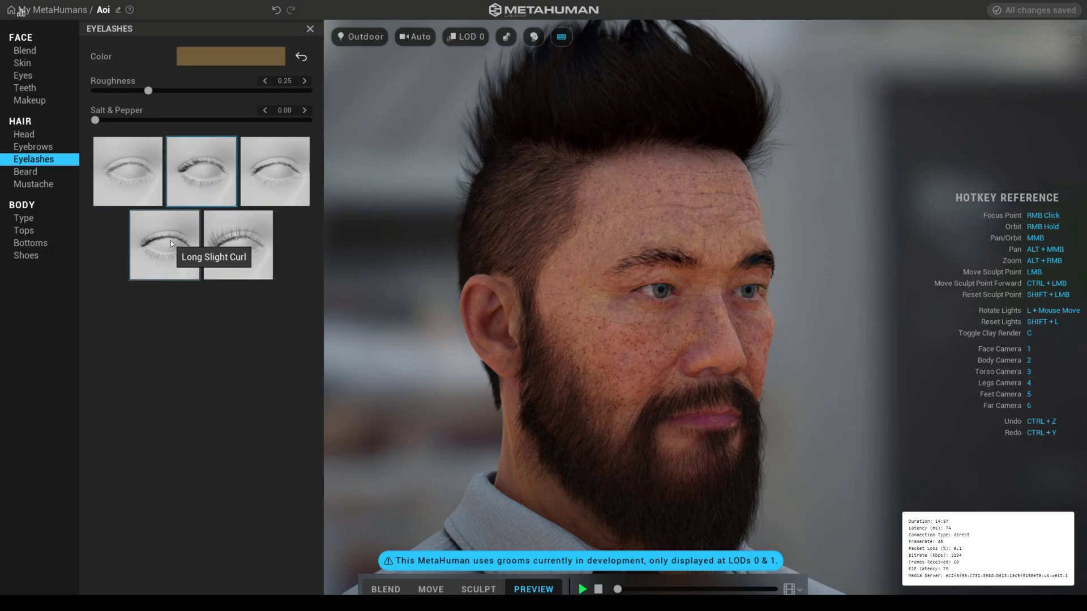
Try the long full beard in the middle of the last row and replace it with the clean-shaven option.
click(46, 176)
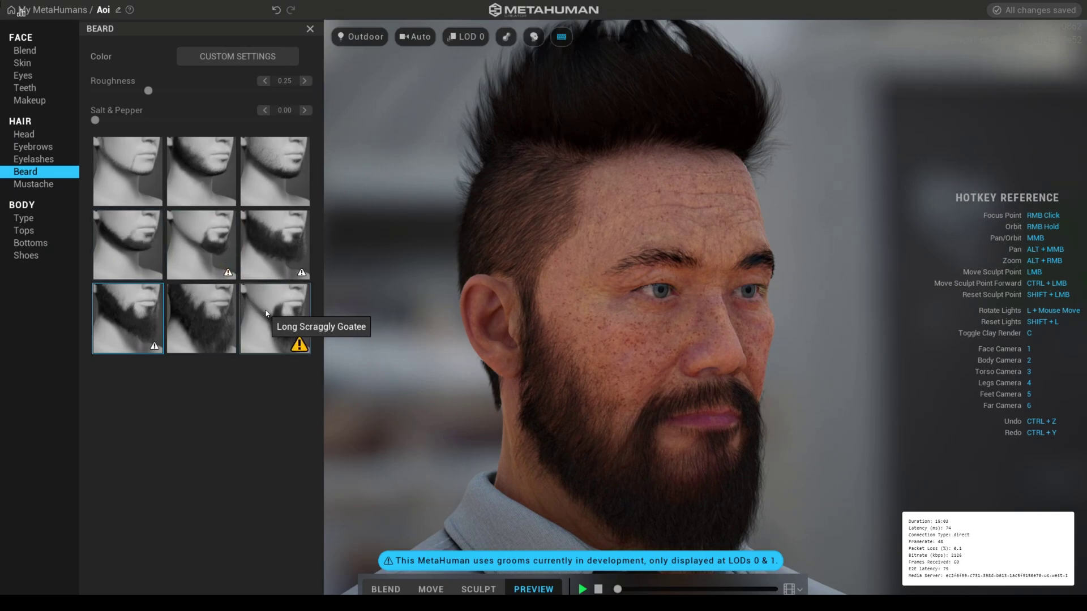
click(228, 307)
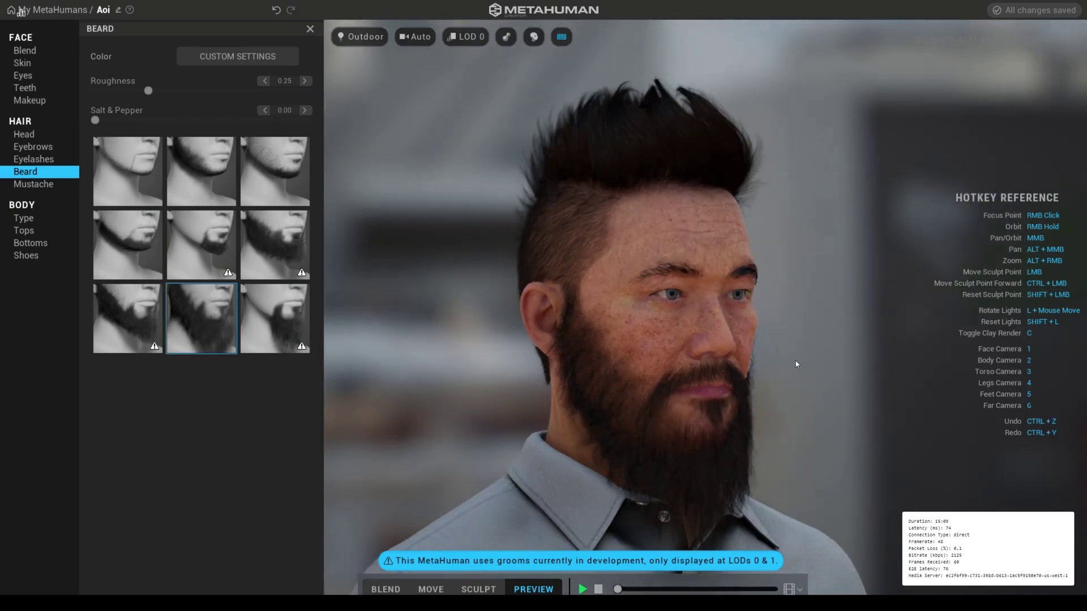
right_drag(796, 361, 680, 349)
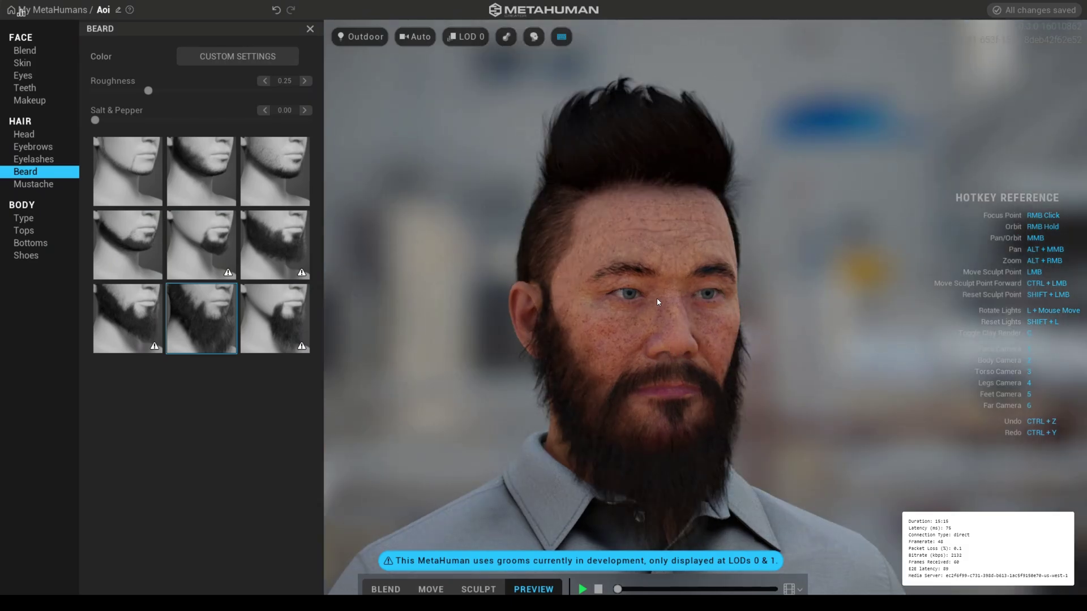
mouse_move(297, 347)
click(140, 168)
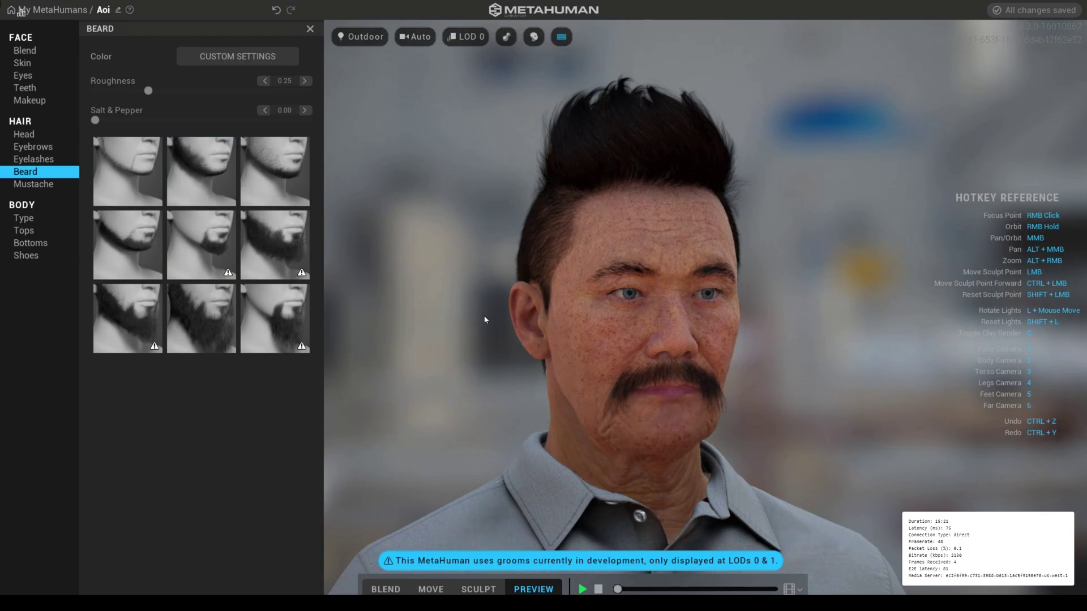
mouse_move(620, 339)
right_down()
mouse_move(603, 338)
mouse_move(623, 342)
right_up()
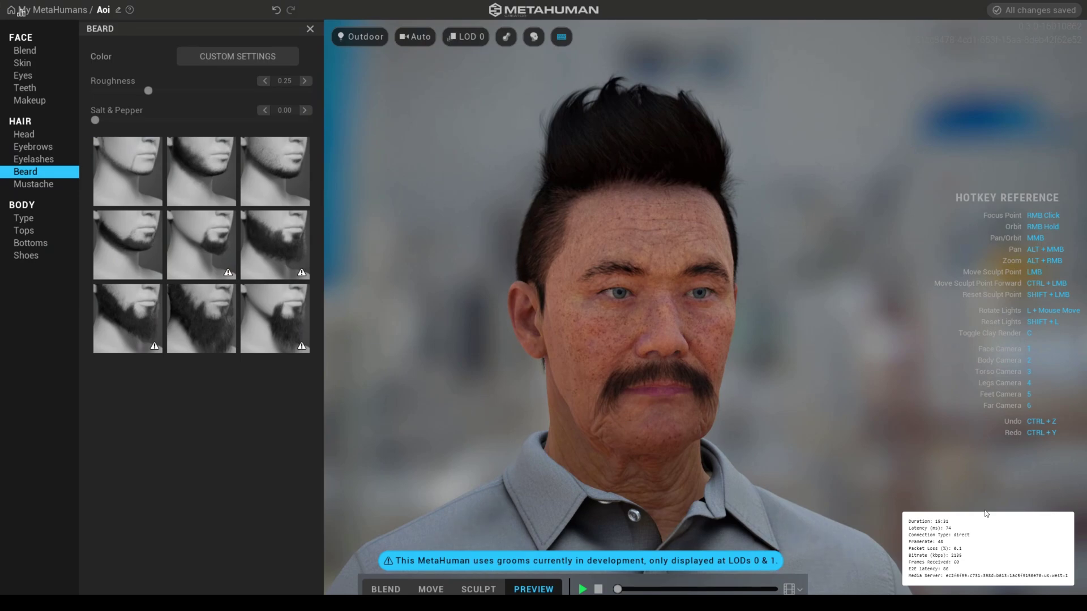
Open the mustache styles and hide and show all hair several times, leaving the hair shown.
click(34, 186)
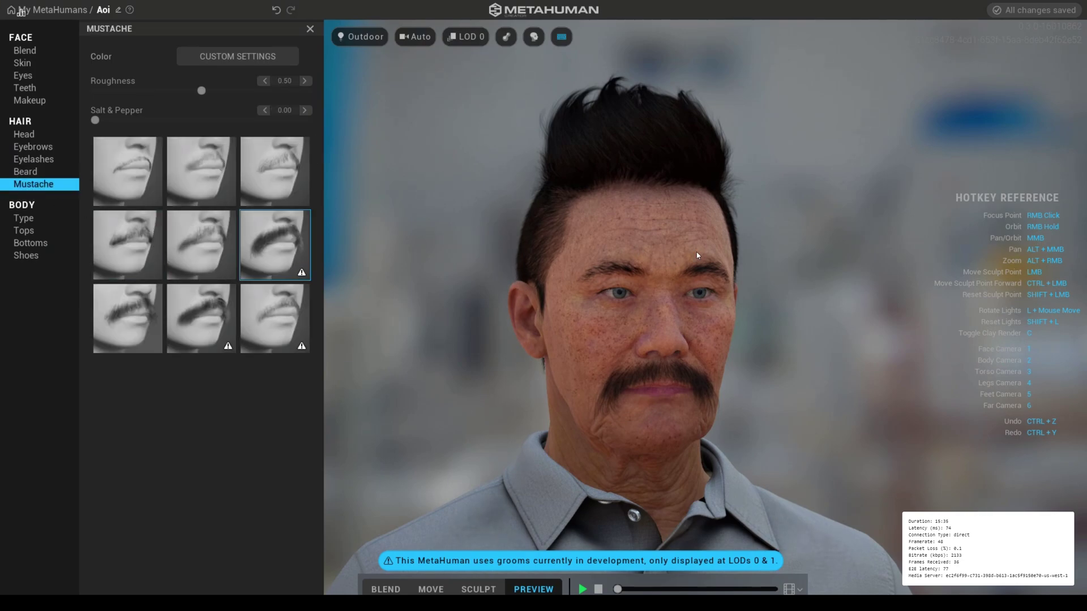
click(534, 37)
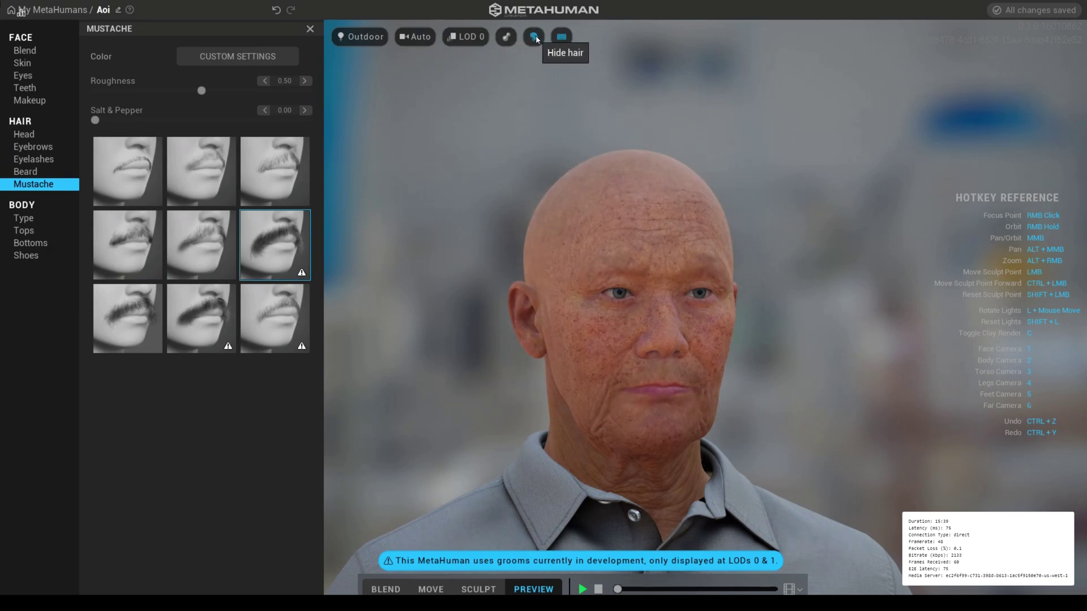
click(535, 37)
click(534, 37)
click(534, 37)
click(534, 37)
click(534, 37)
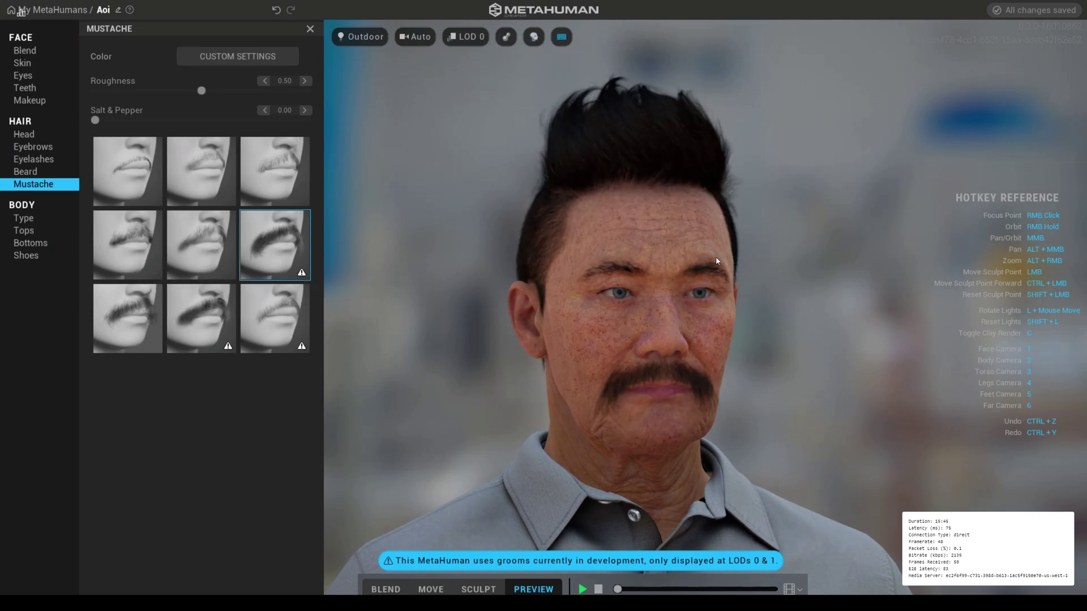
Open the body type settings and set the character's body height to Short.
click(31, 219)
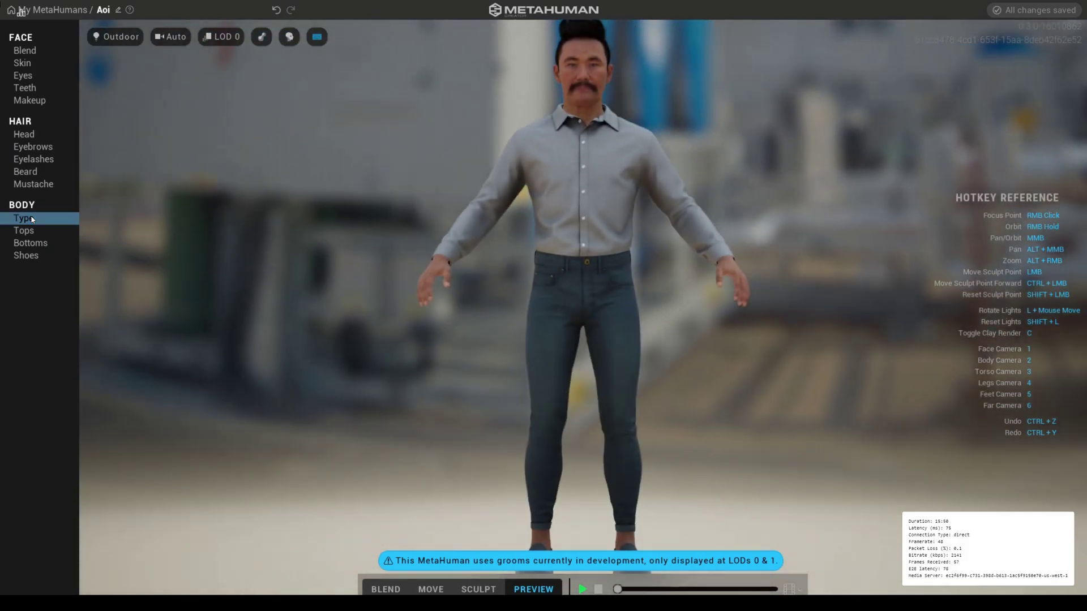
click(31, 219)
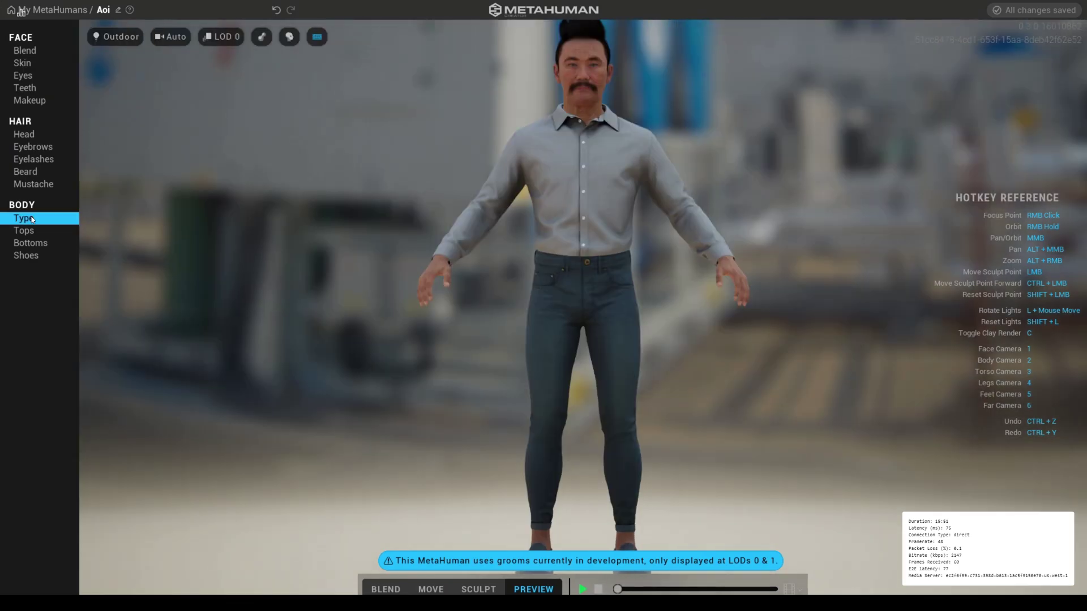
click(31, 219)
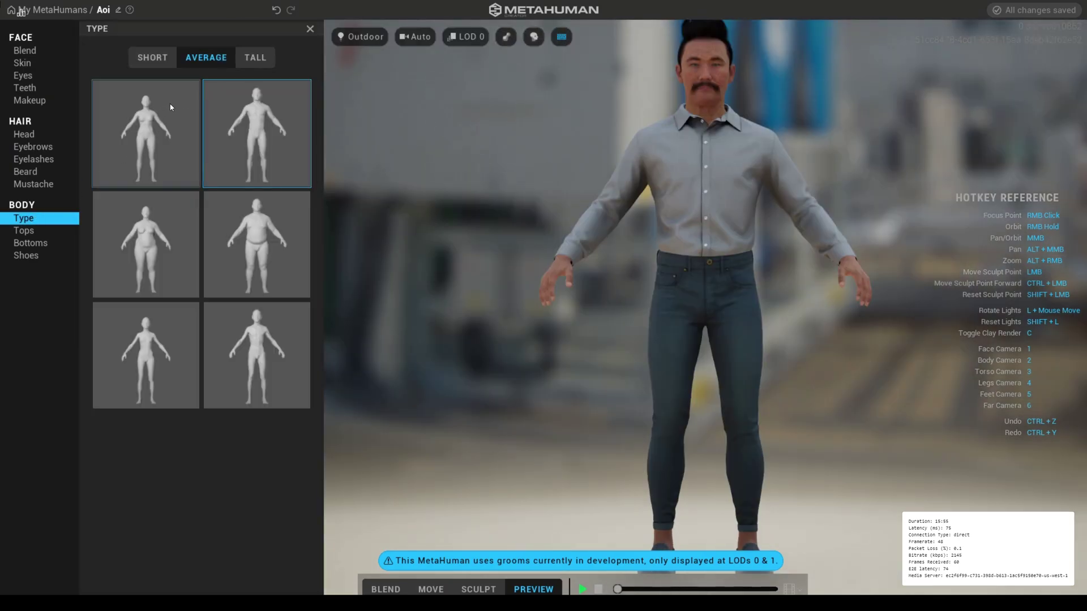
click(158, 60)
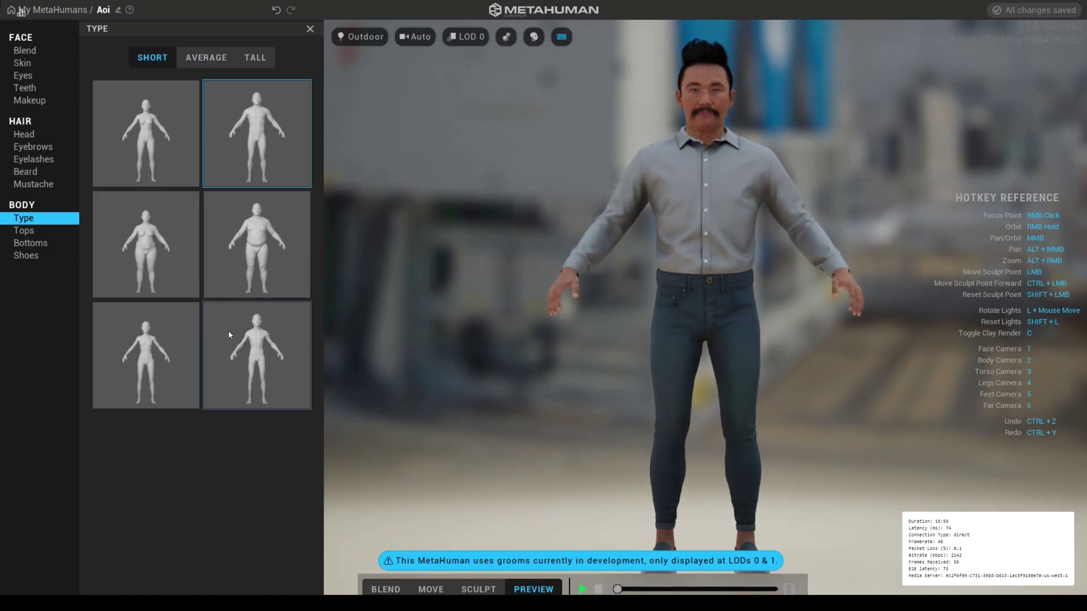
Try the last-row male body type, set the body height to Average, and apply the first-row male body type.
click(296, 352)
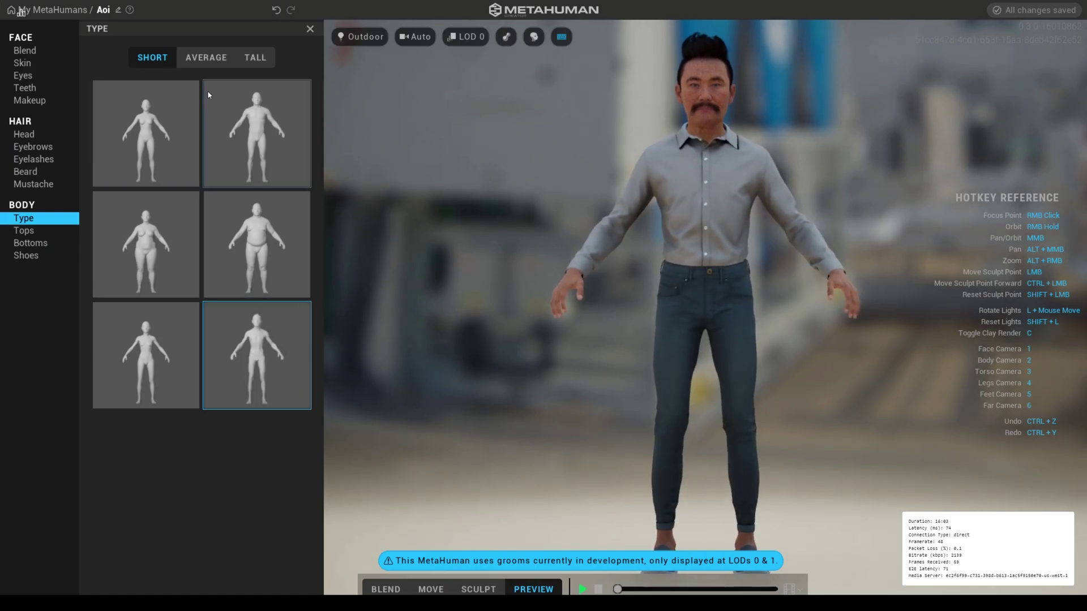
click(206, 58)
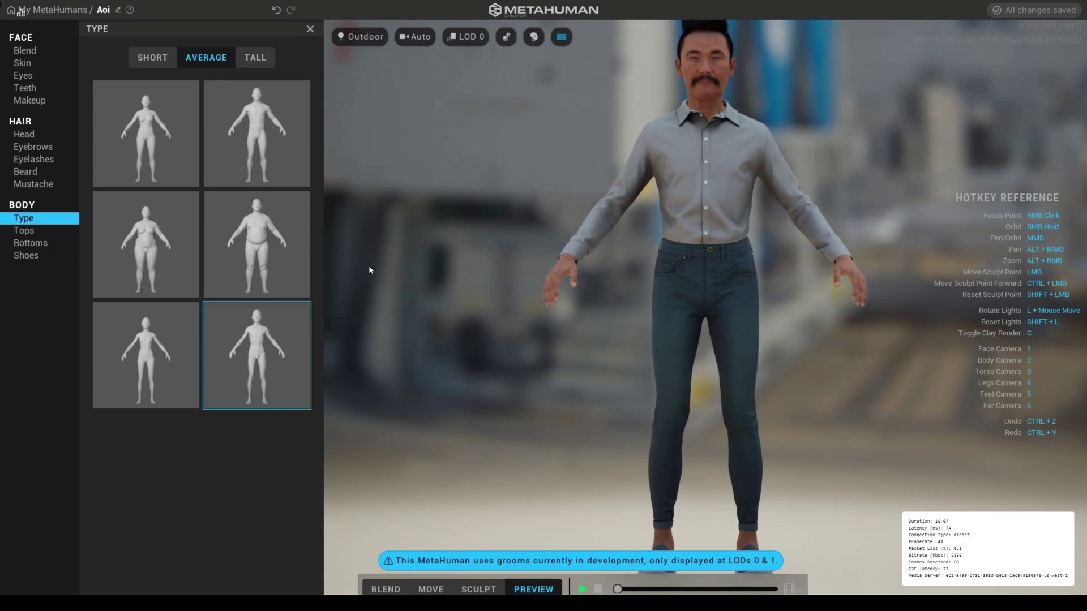
click(249, 132)
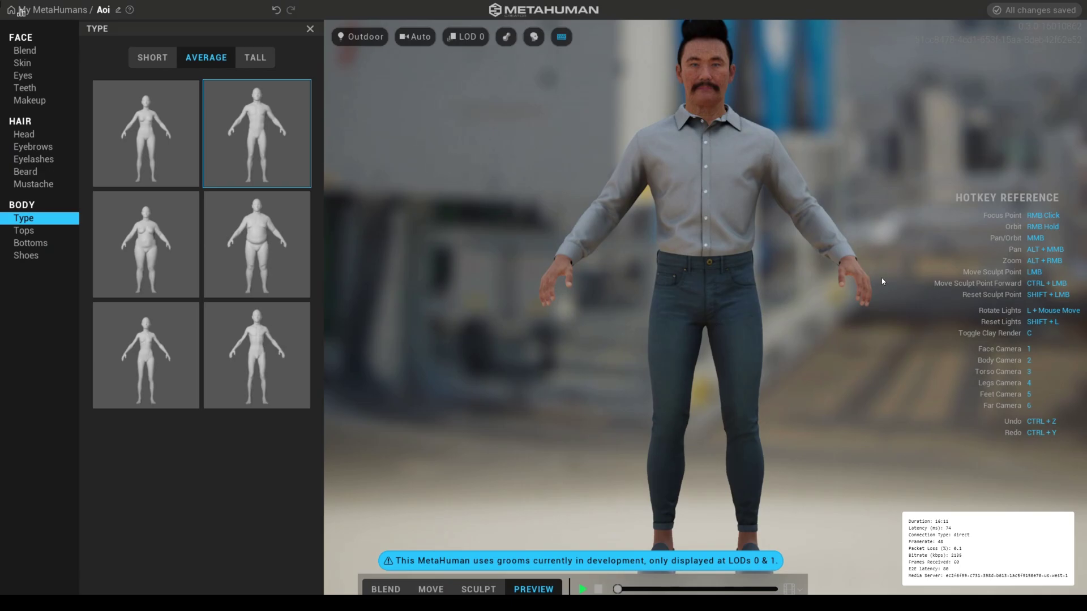
key(1)
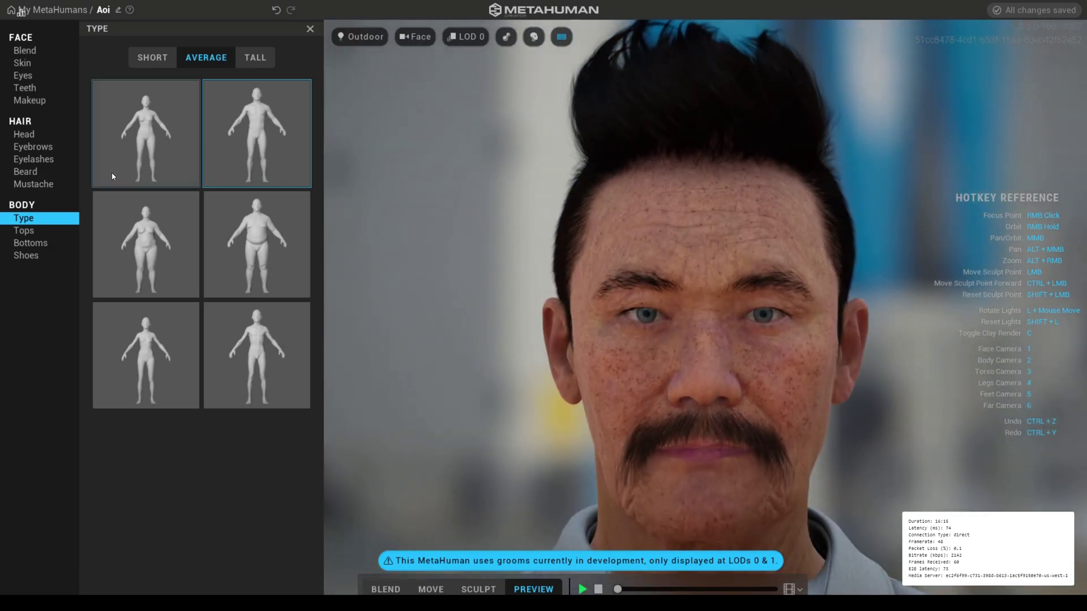
Look through the available clothing styles for the character's tops and bottoms.
click(29, 232)
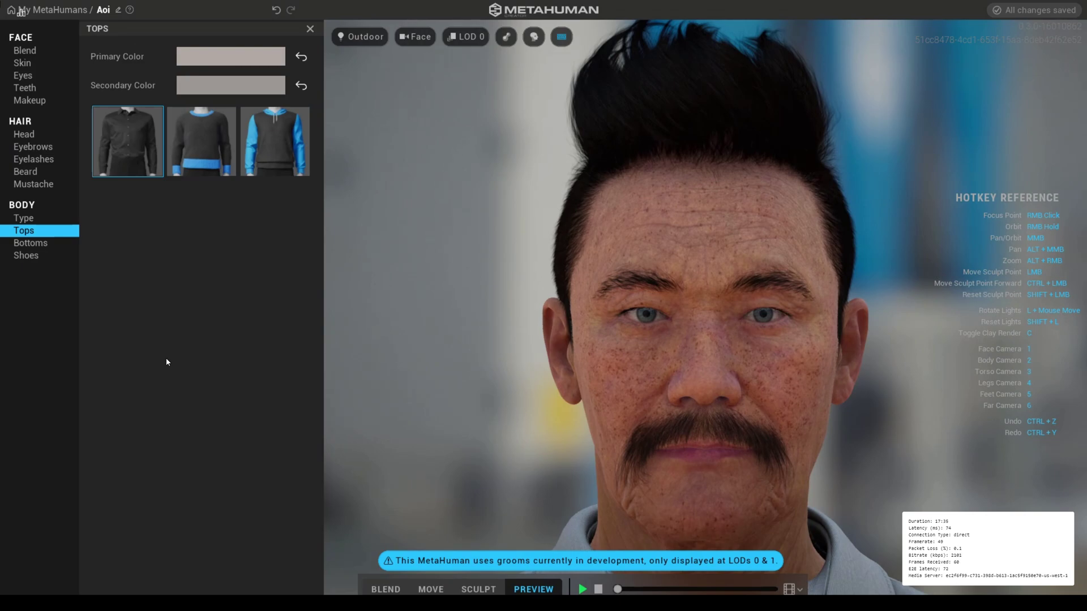
click(31, 243)
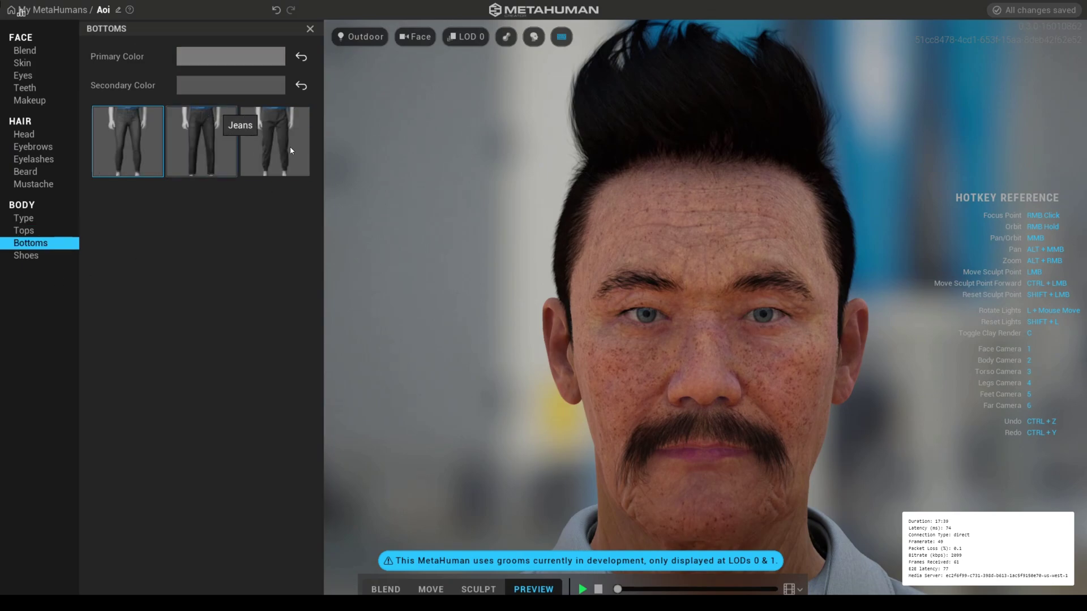
click(35, 232)
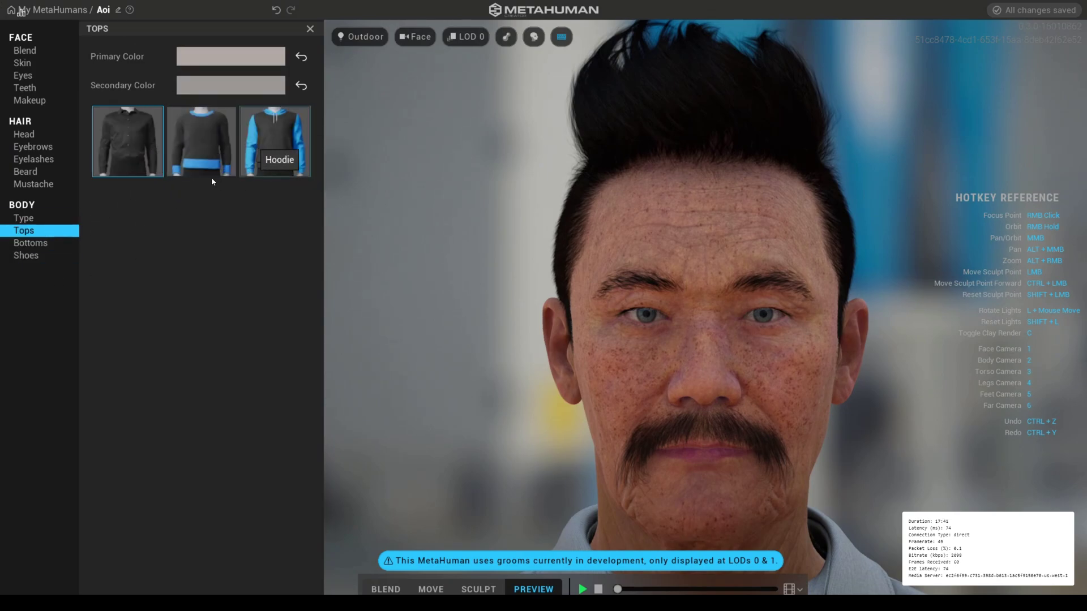
click(50, 248)
Put the black lace-up boots on the character and check them using the full-body and legs camera views.
click(46, 256)
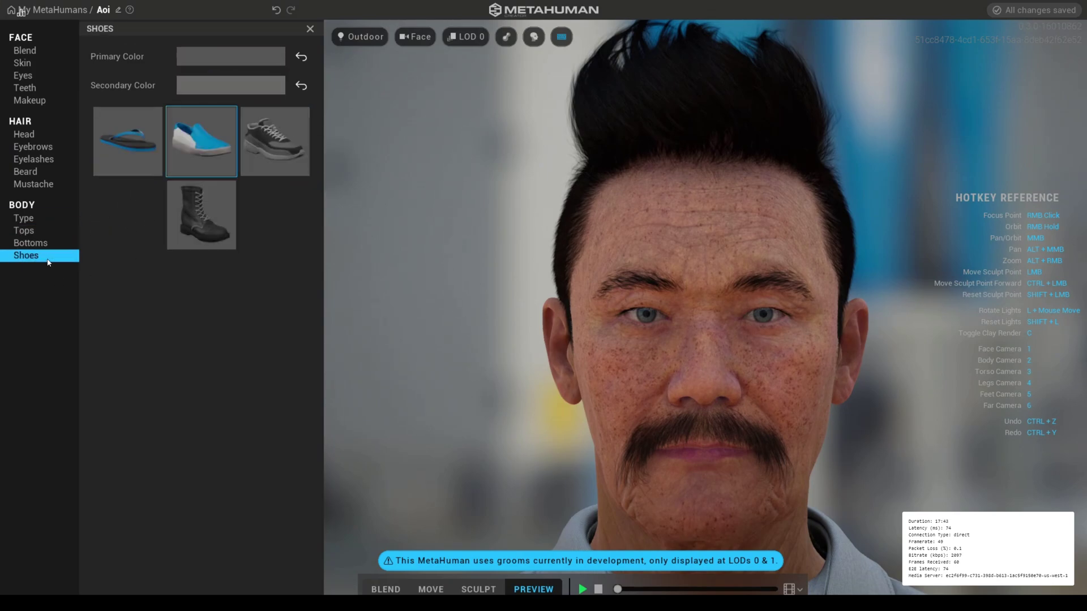
click(210, 219)
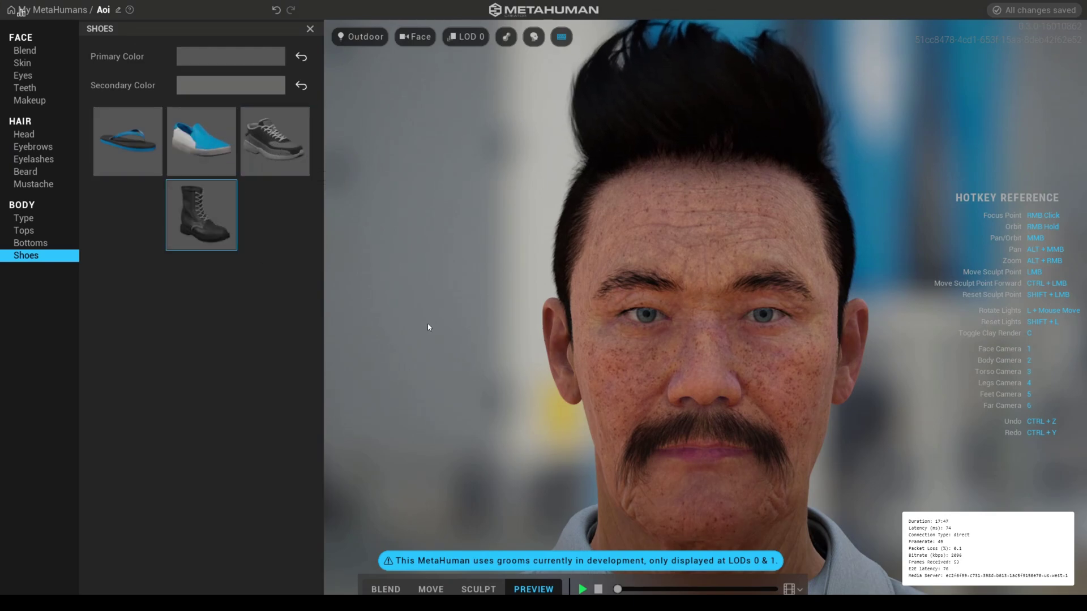
key(3)
key(2)
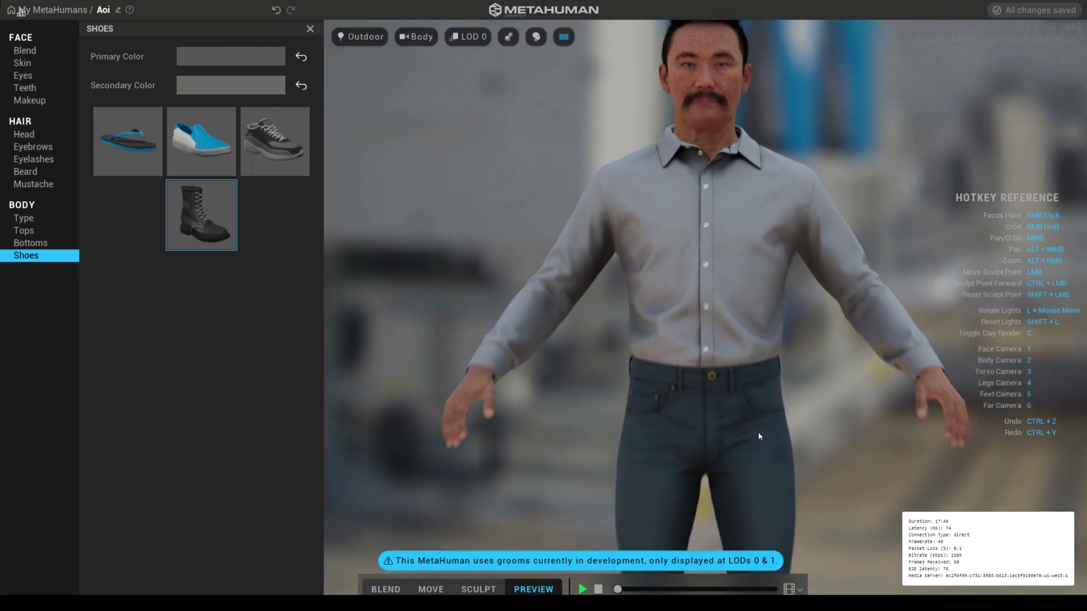
key(4)
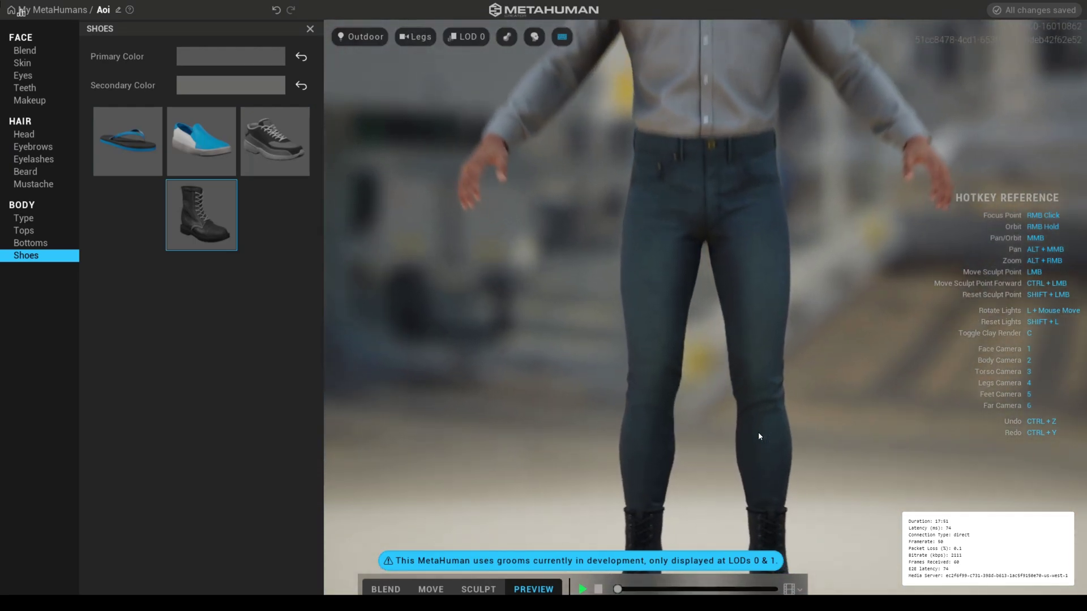
key(2)
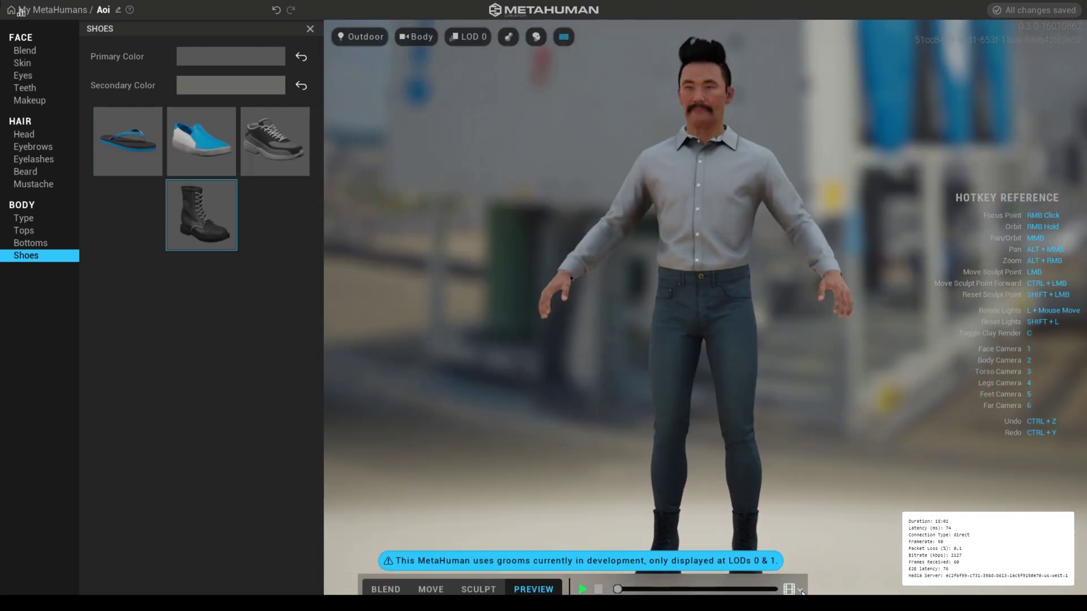
Play the Face ROM animation with the Face camera view and pause it partway through.
click(799, 591)
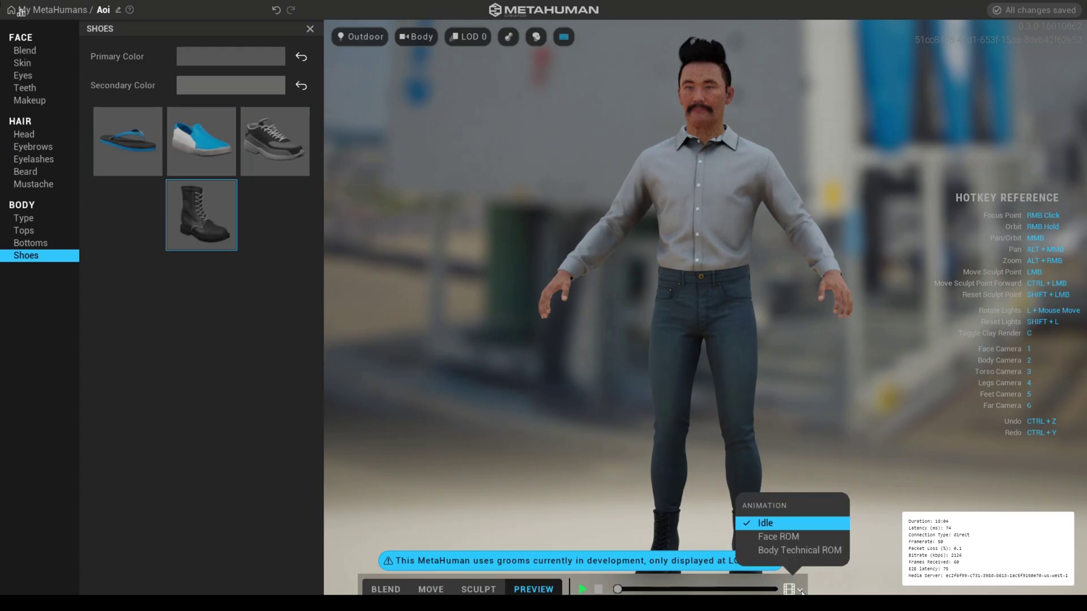
click(797, 536)
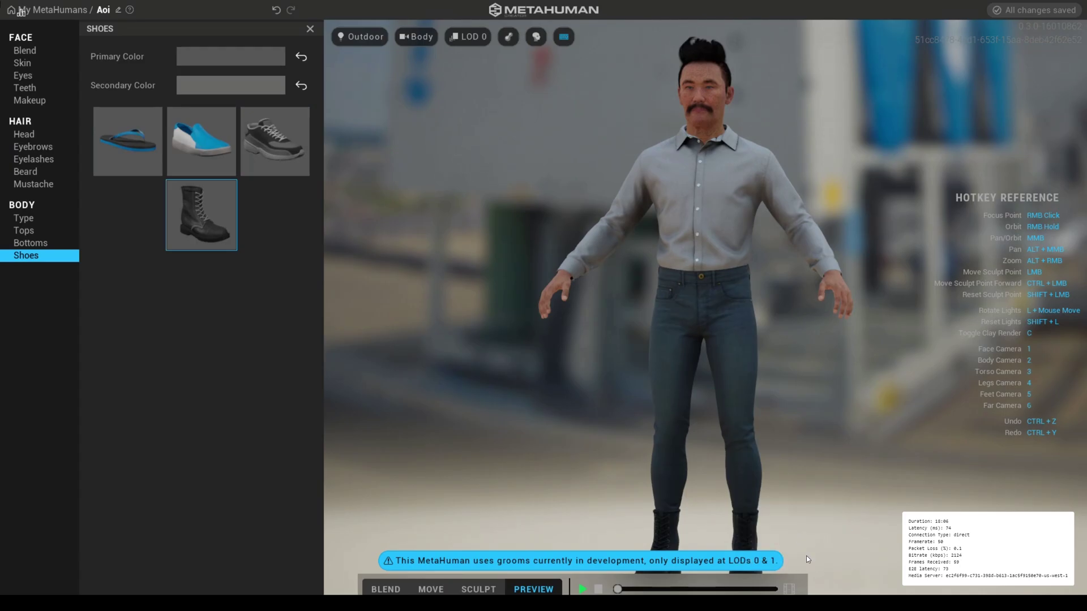
key(1)
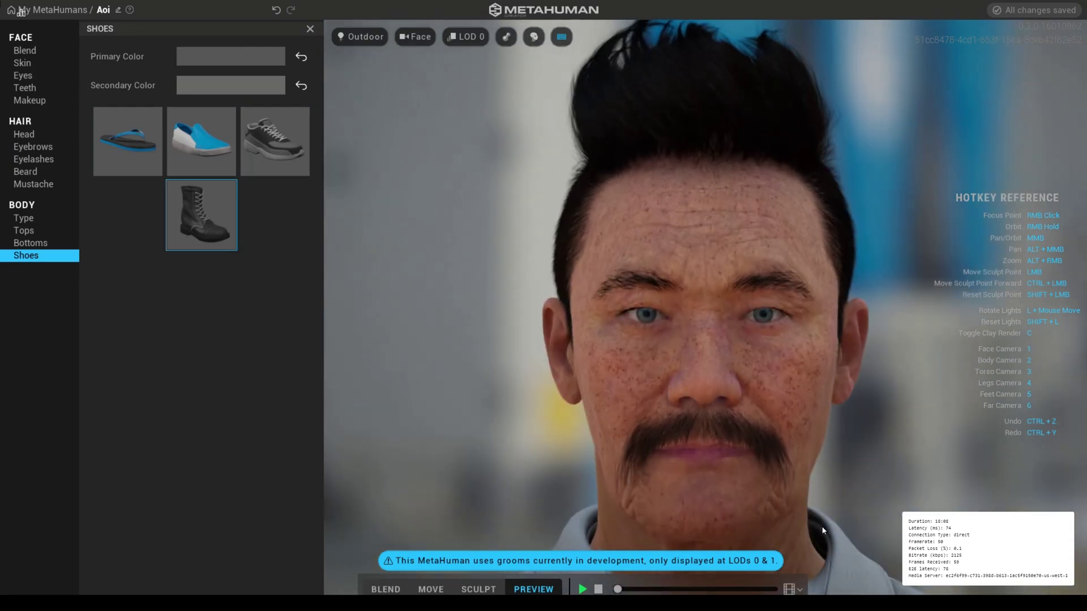
click(582, 590)
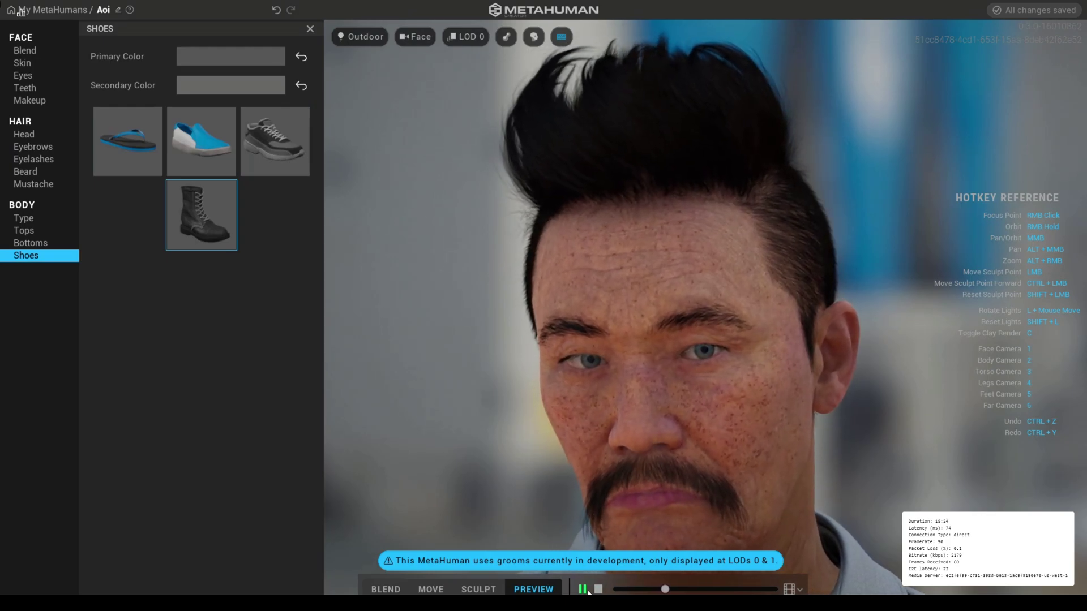
click(583, 590)
Select the Body Technical ROM animation and play it in the Body camera view.
click(800, 590)
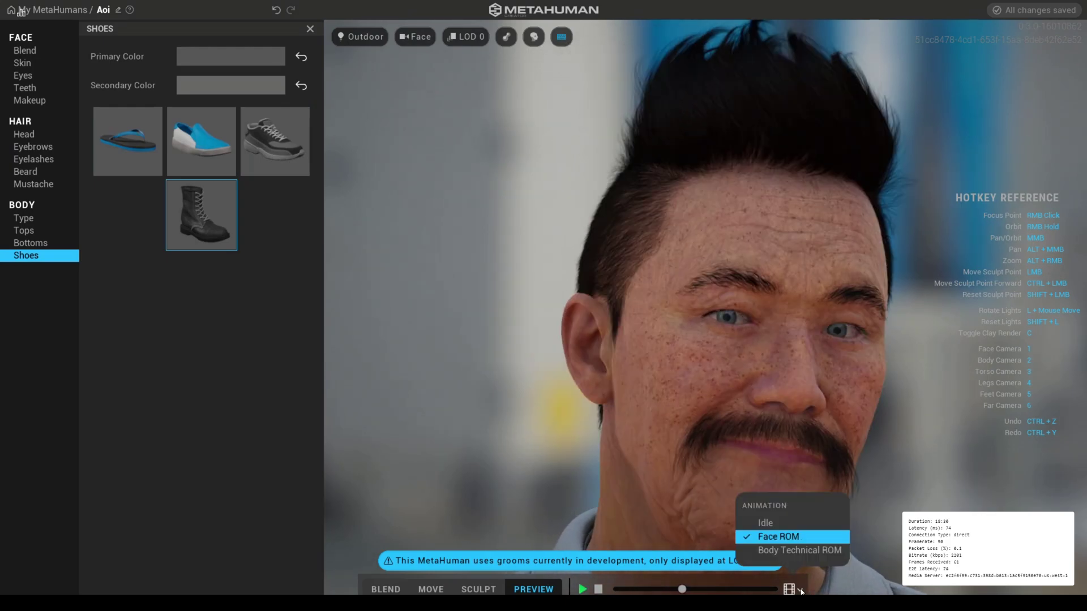
click(788, 550)
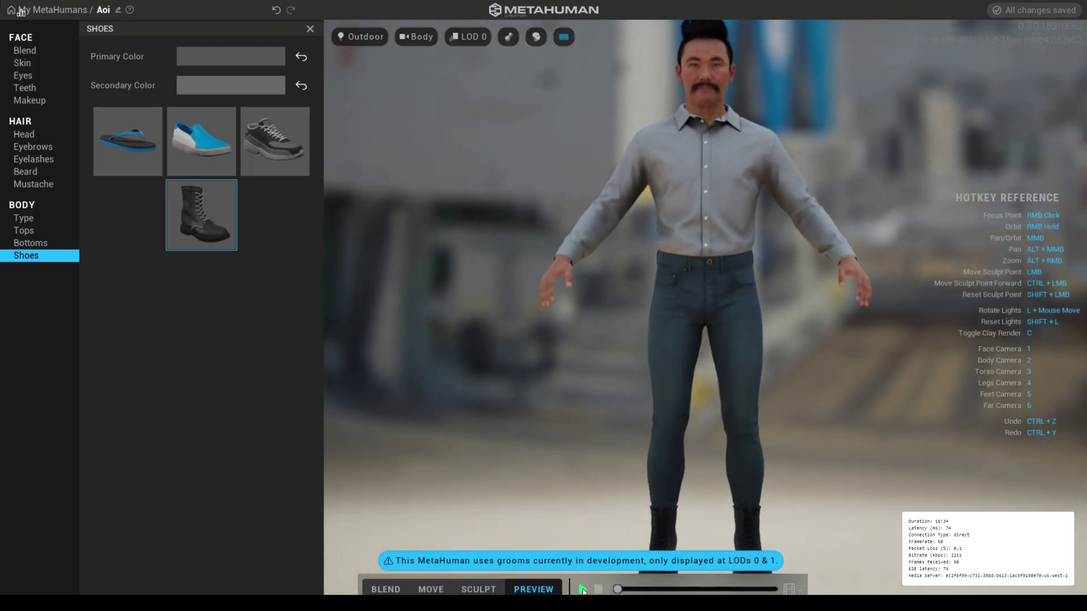
click(583, 590)
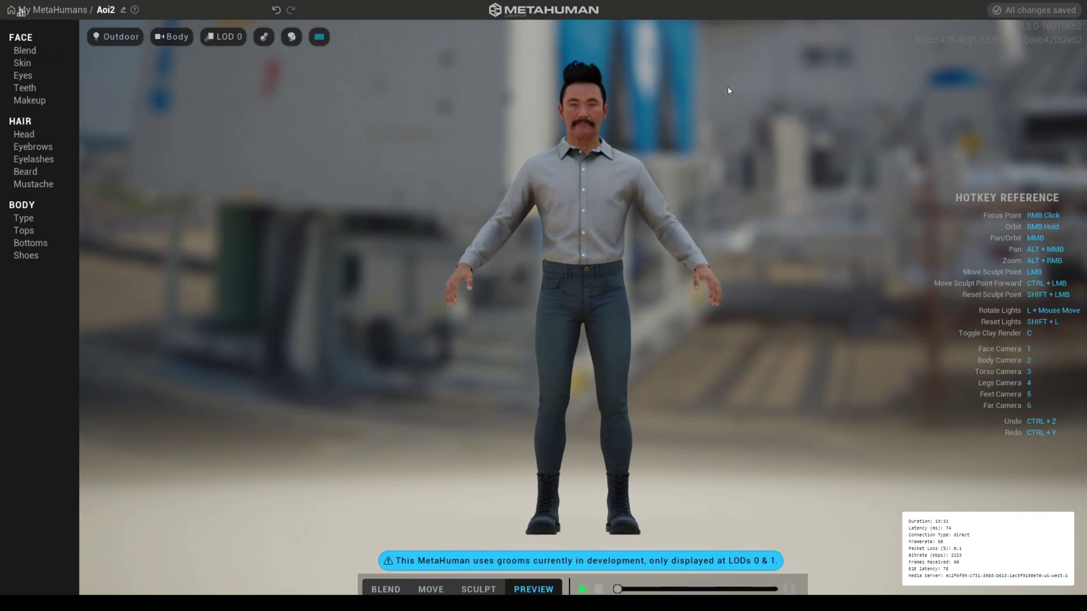
Switch to Quixel Bridge and show the My MetaHumans collection.
key(super)
click(229, 492)
click(65, 222)
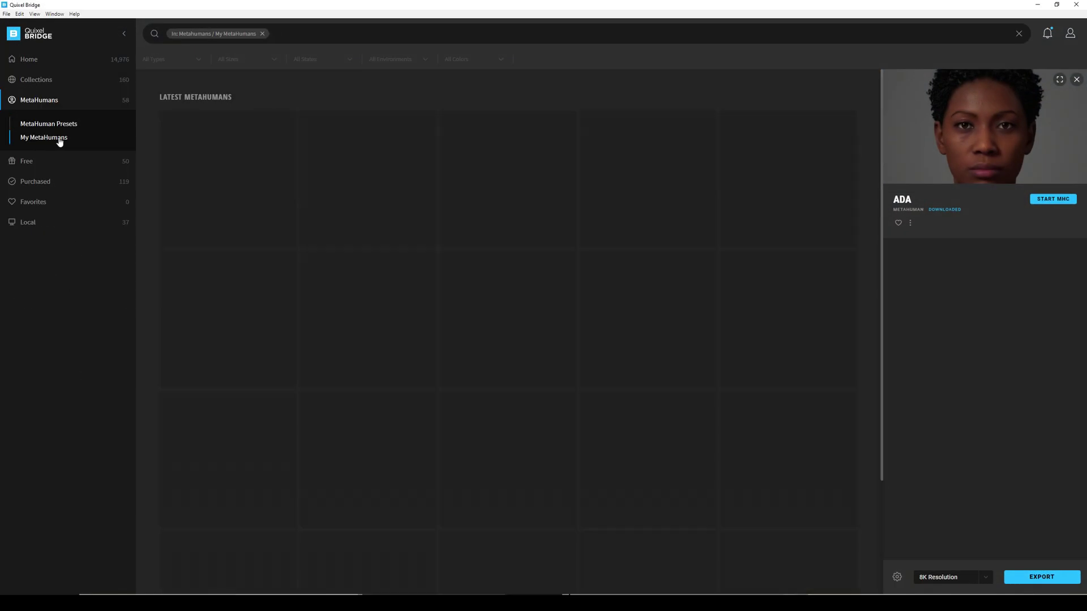
click(91, 138)
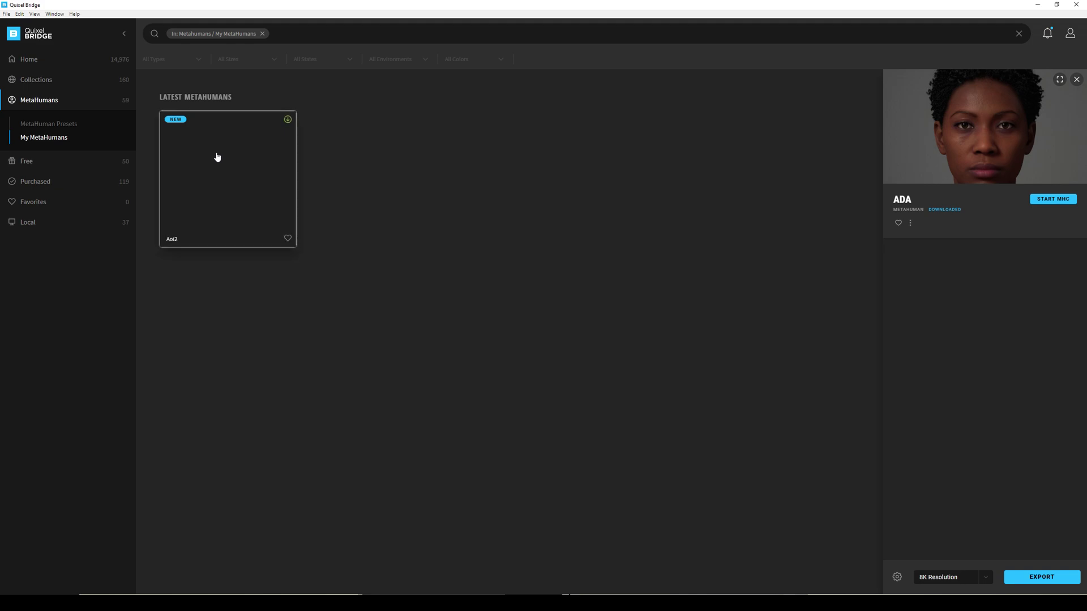
Select the Aoi2 MetaHuman and view its download details and additional asset options.
click(255, 154)
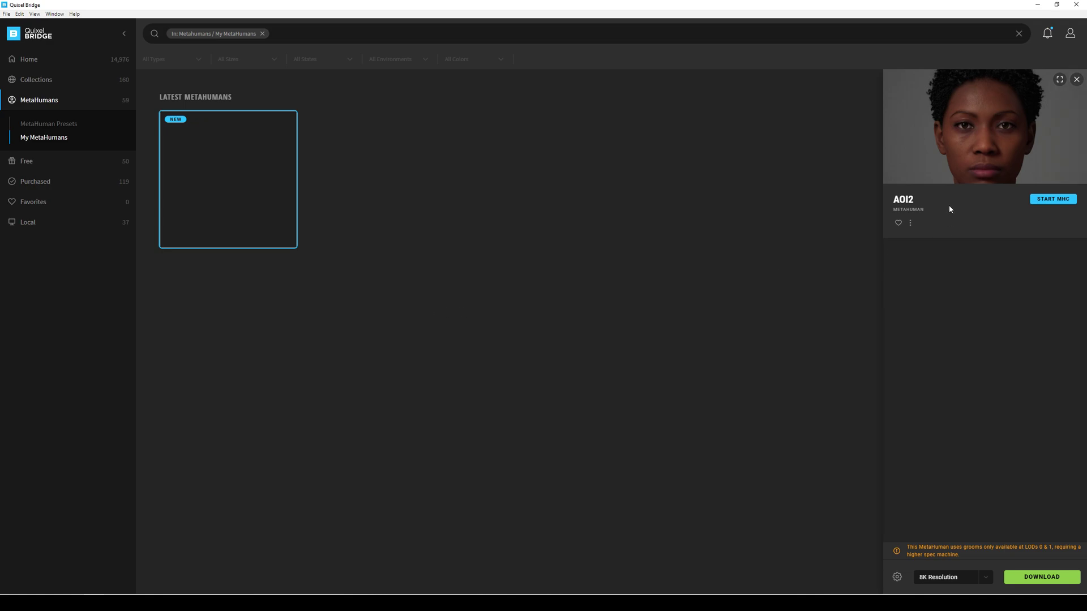
click(911, 224)
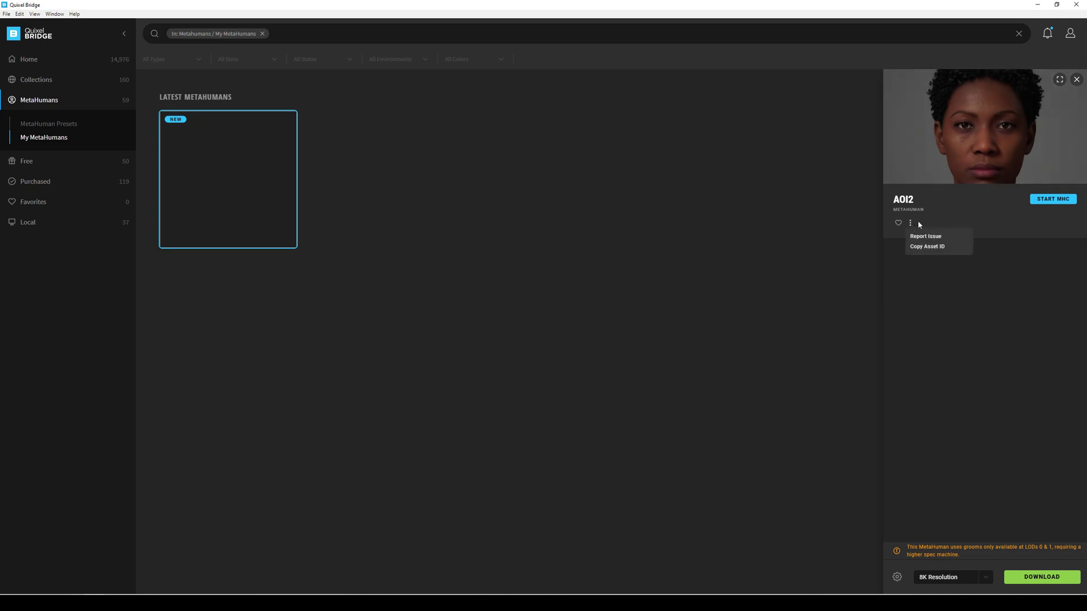
click(247, 161)
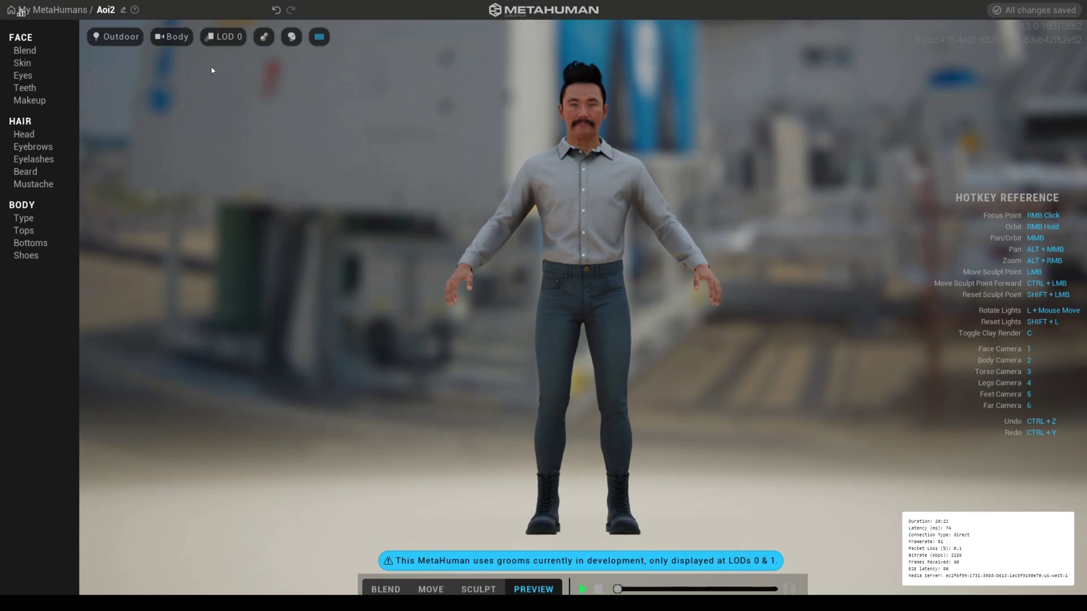
Return to MetaHuman Creator, open the face Blend settings for Aoi2 and browse the list of preset characters.
click(29, 49)
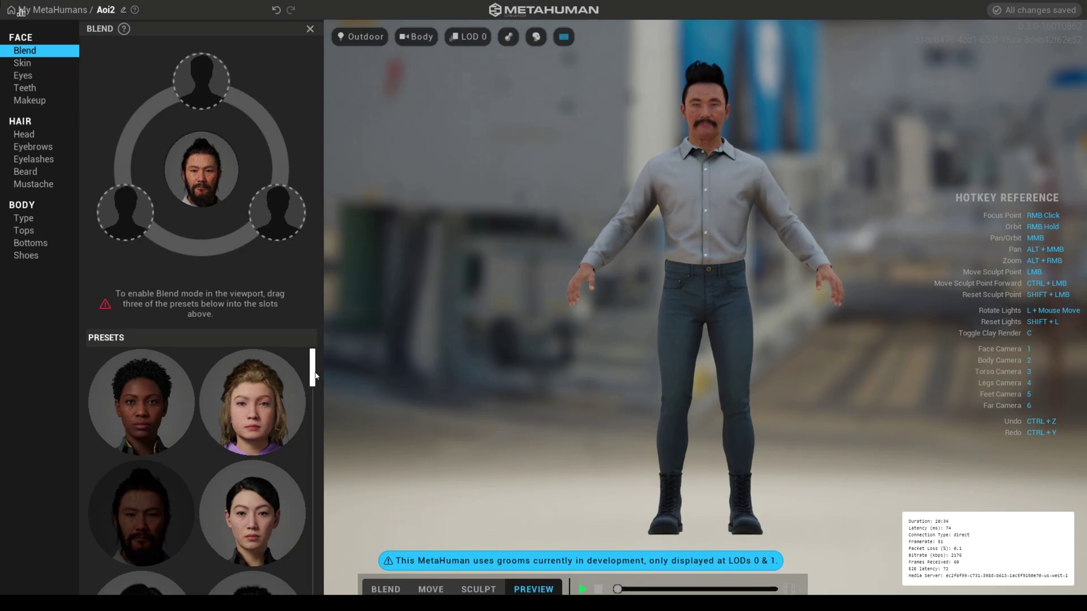
scroll(316, 375, down, 5)
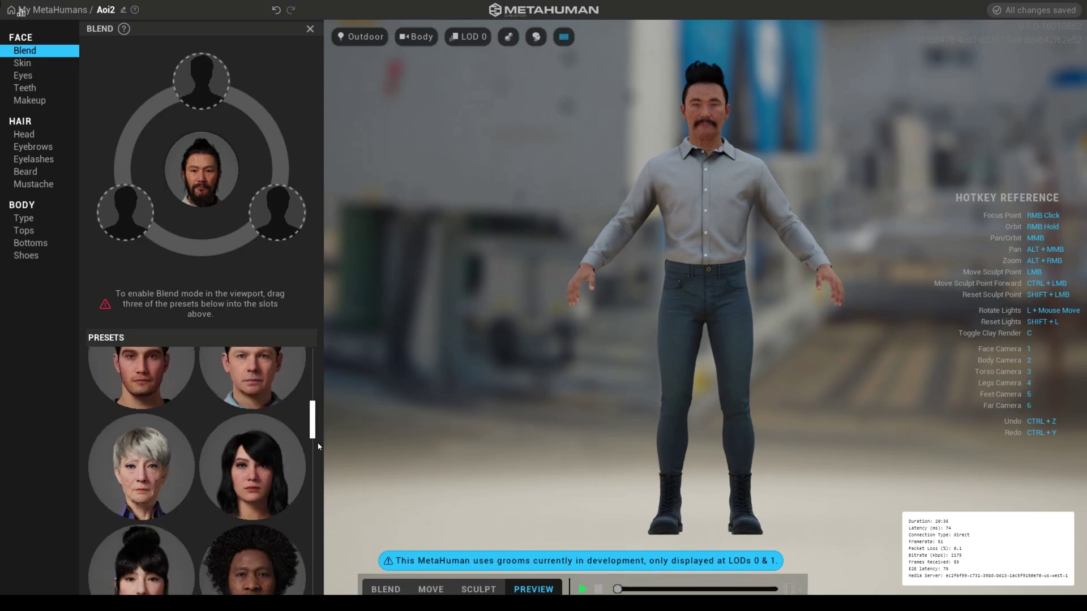
scroll(318, 447, down, 3)
scroll(320, 468, down, 3)
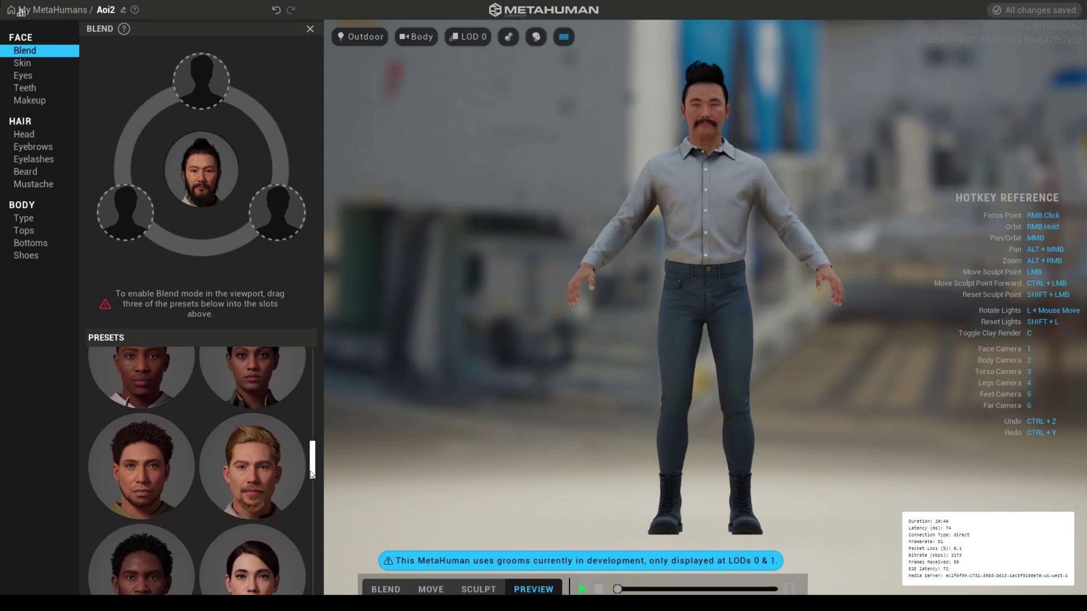
scroll(312, 481, down, 3)
scroll(313, 518, down, 3)
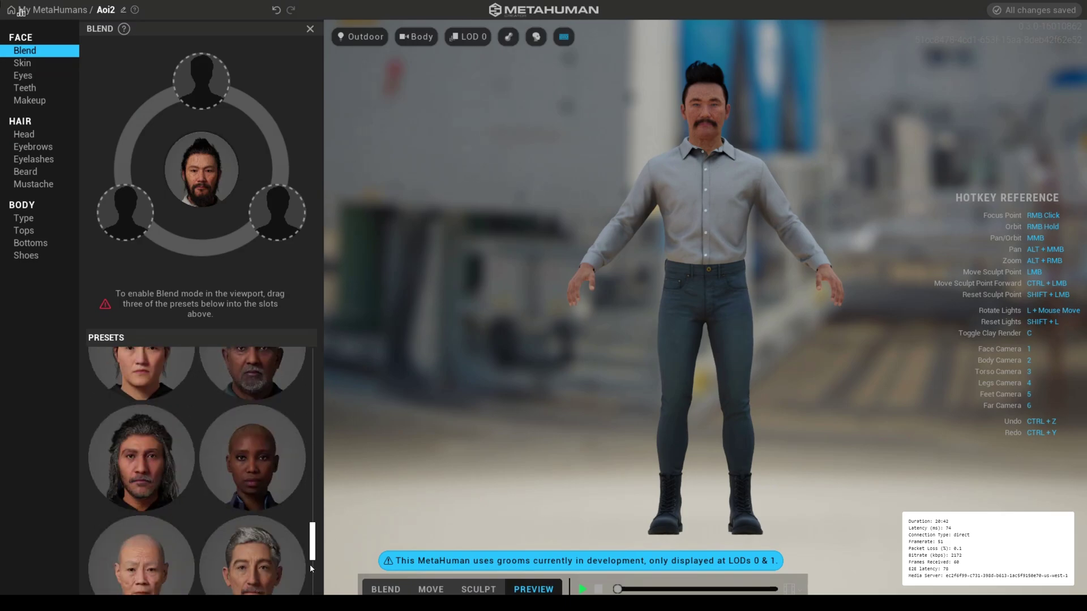